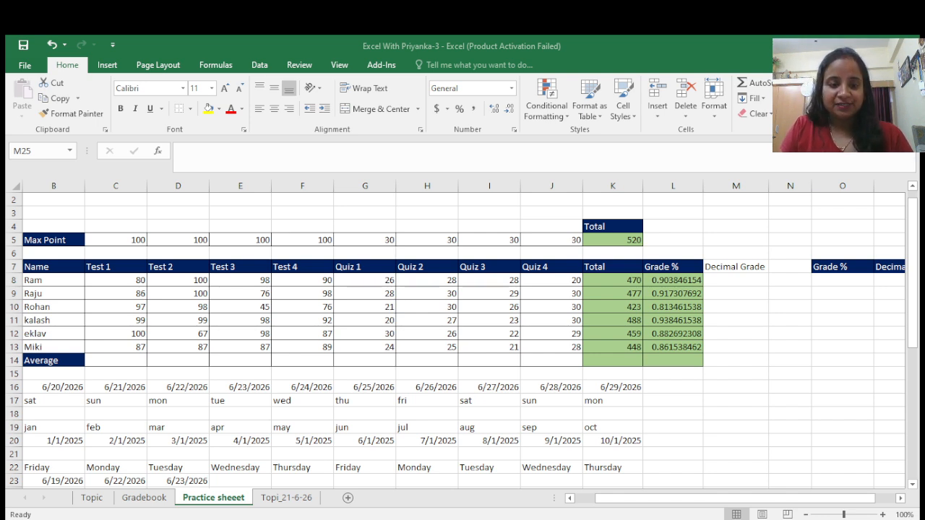
Examine the Grade % formula in L8 on the practice sheet, including its absolute reference to the maximum total.
left_click(389, 406)
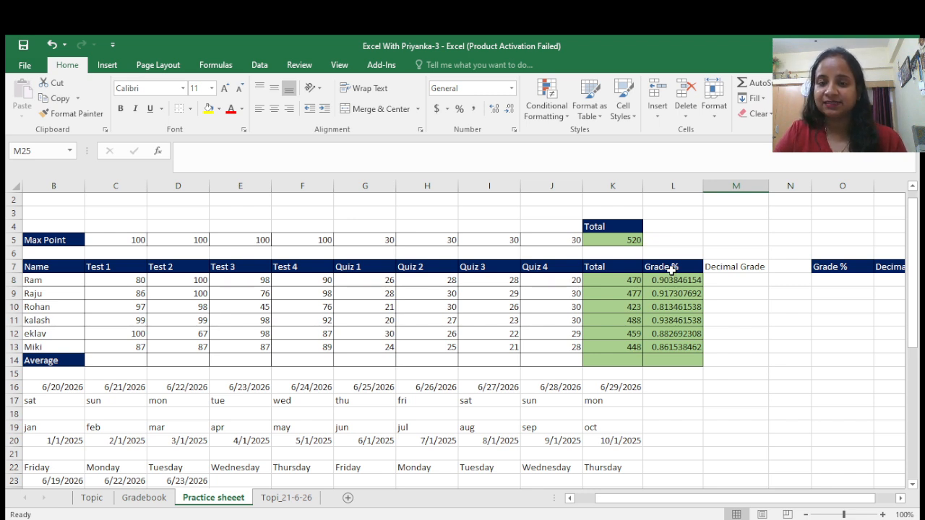
left_click(671, 270)
left_click(665, 282)
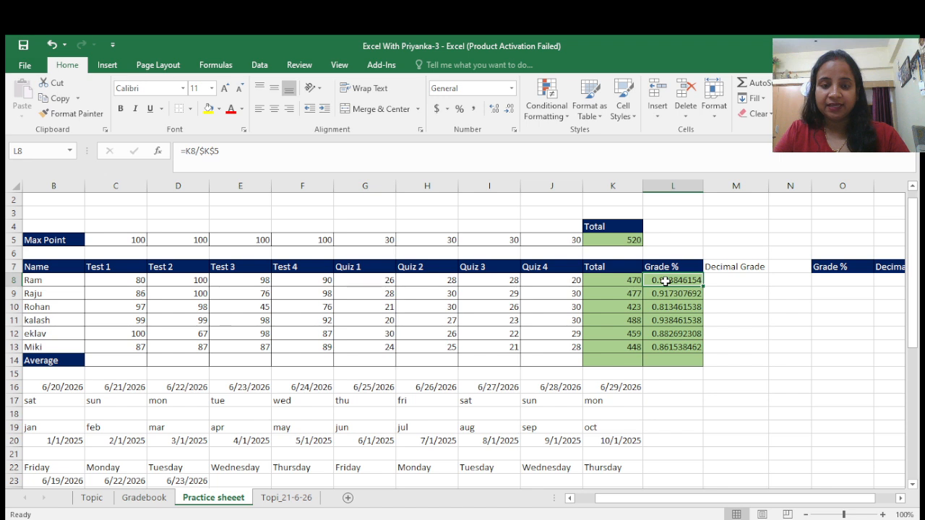
double_click(665, 281)
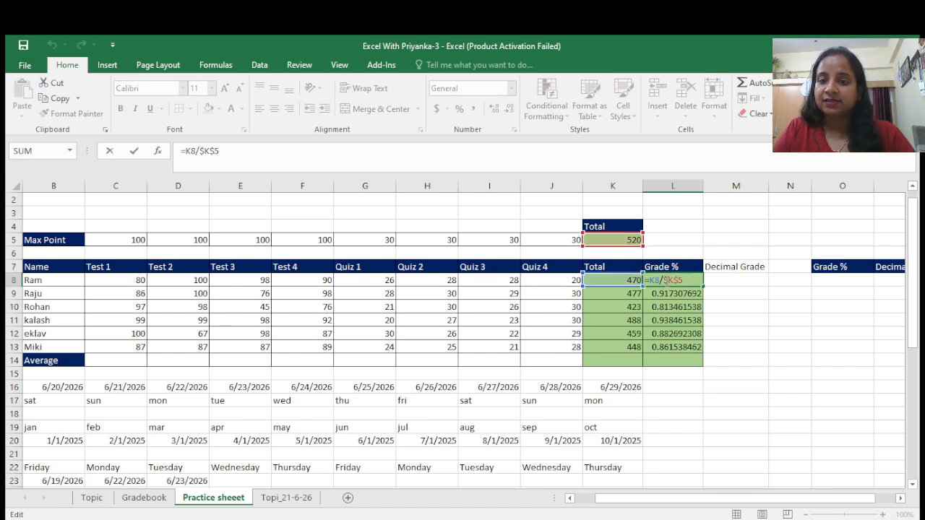
double_click(654, 281)
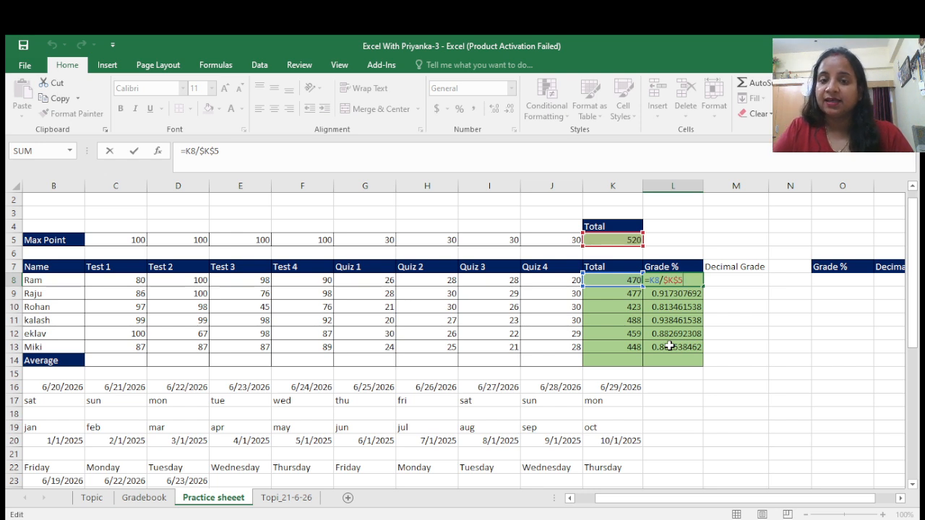
Remove the +$K$2 term from the Total formula in K8, leaving =SUM(C8:J8).
left_click(612, 279)
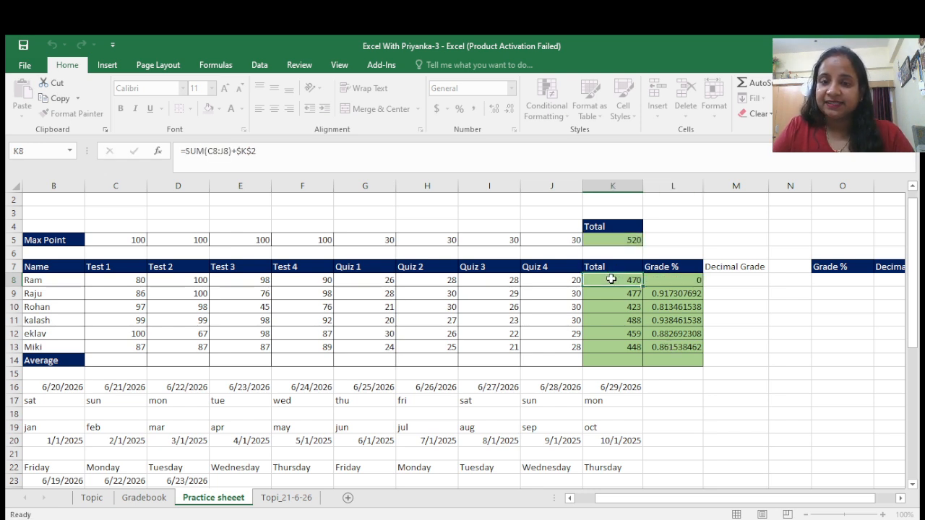
double_click(611, 279)
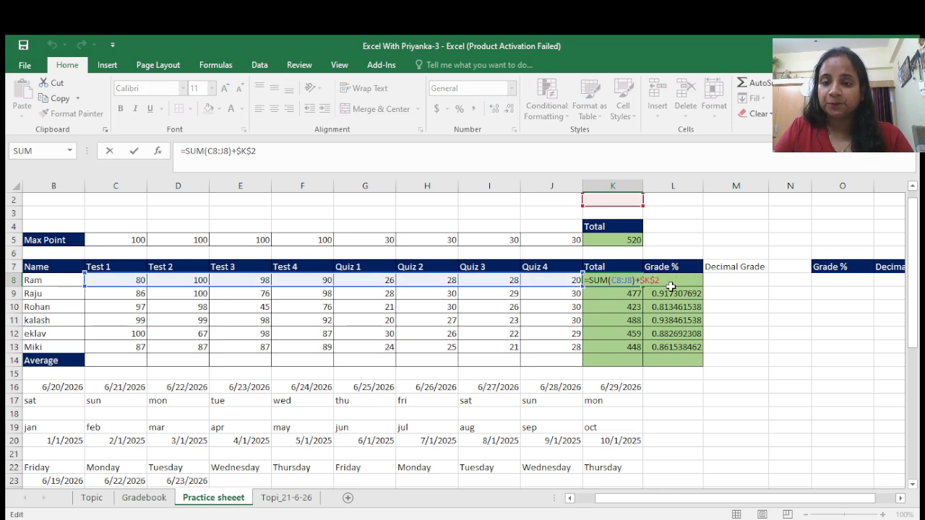
key("BackSpace")
key("BackSpace")
key("BackSpace")
key("BackSpace")
key("BackSpace")
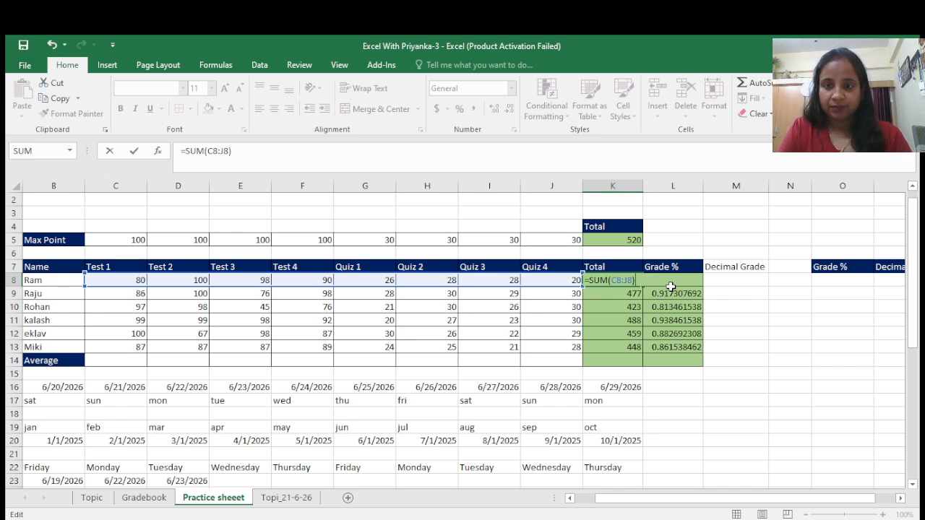
key("ctrl+Return")
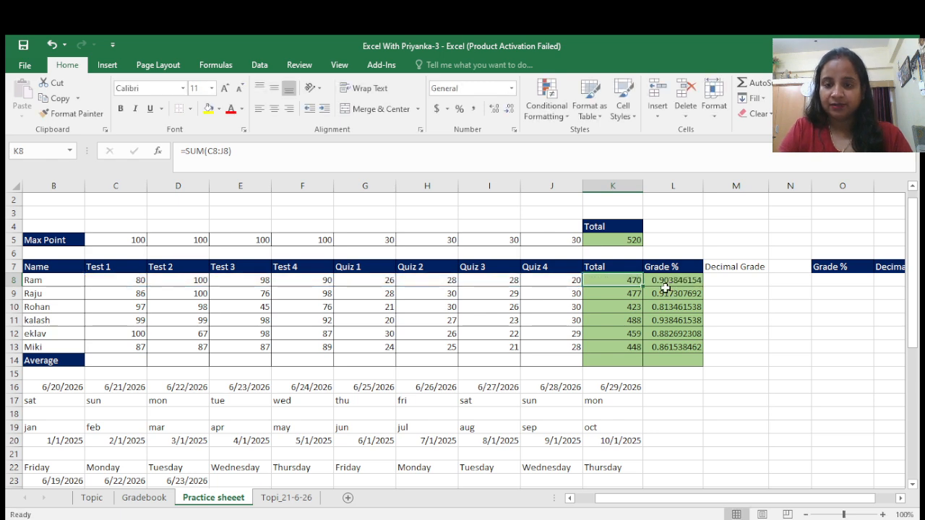
Review the Grade % formula in L8 and the edited Total formula in K8.
left_click(676, 282)
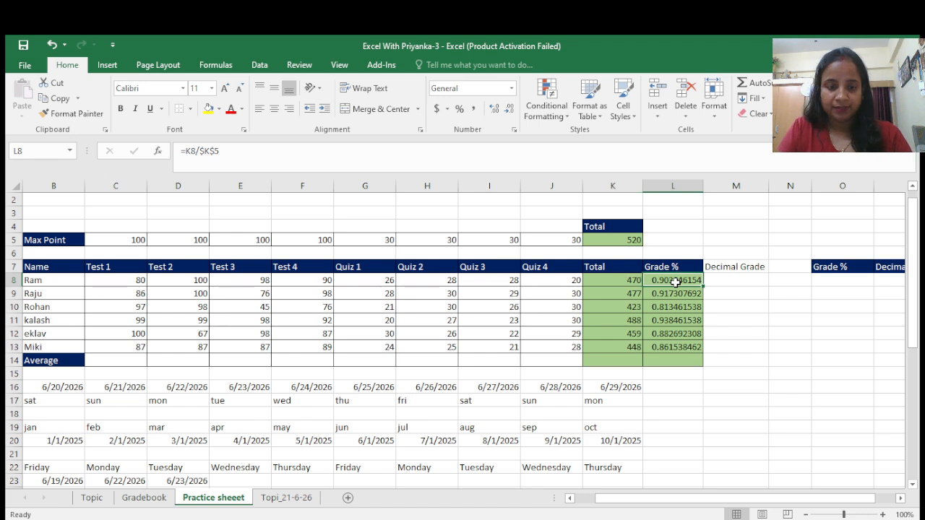
double_click(676, 282)
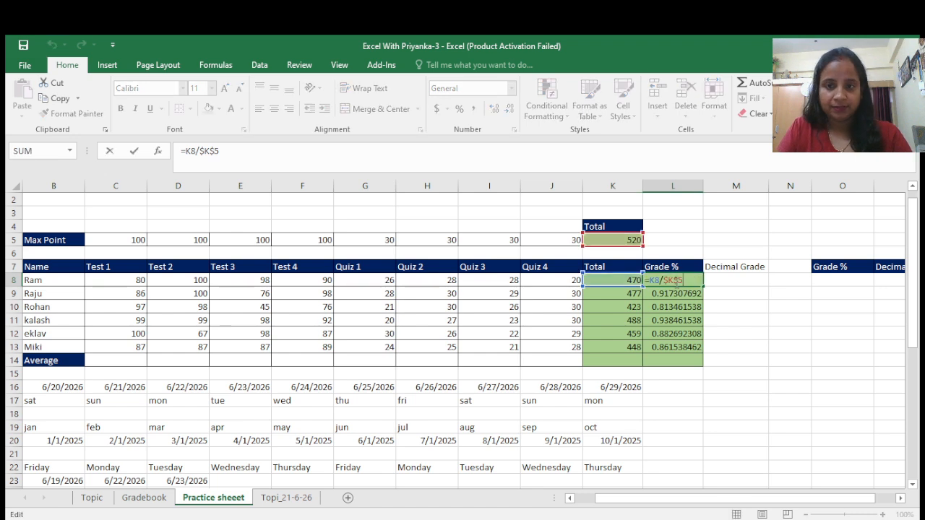
left_click(607, 293)
left_click(613, 279)
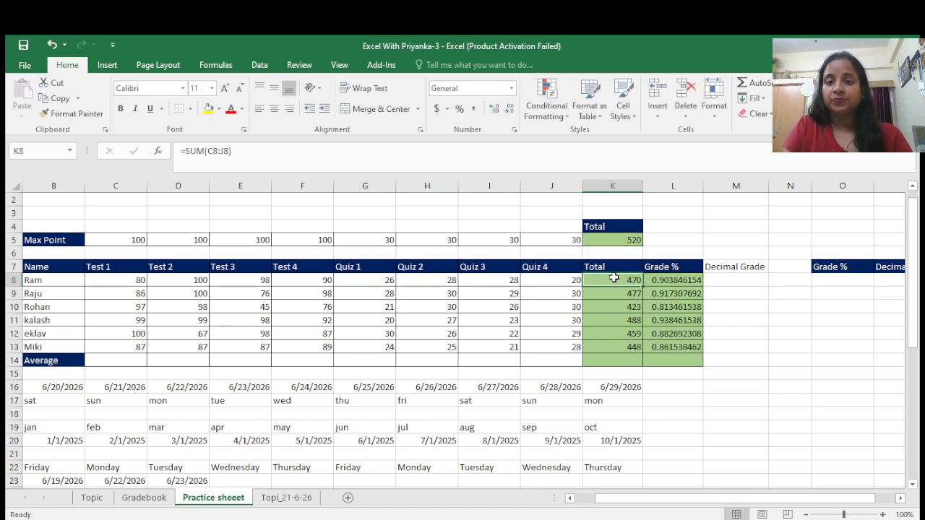
double_click(614, 280)
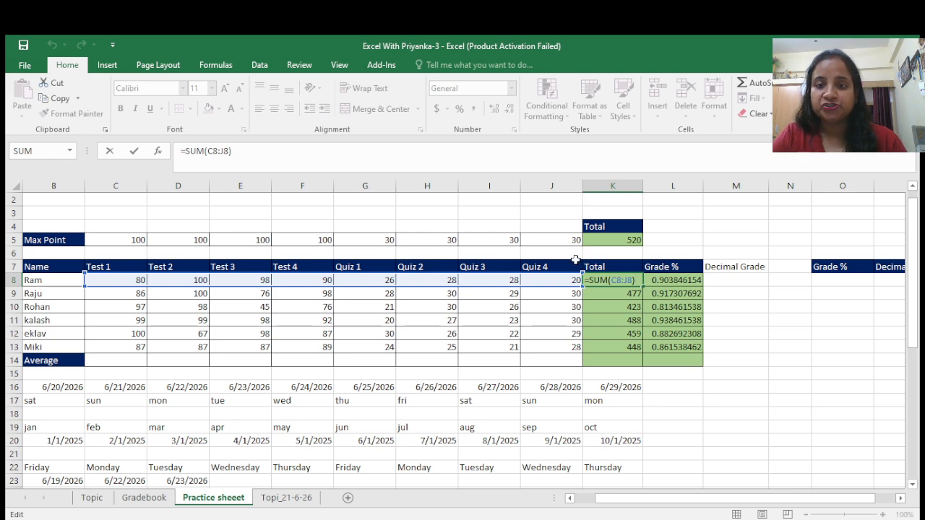
key("Return")
Check the Total formulas in K9, K10, K11 and K13 for the cells they reference.
double_click(628, 292)
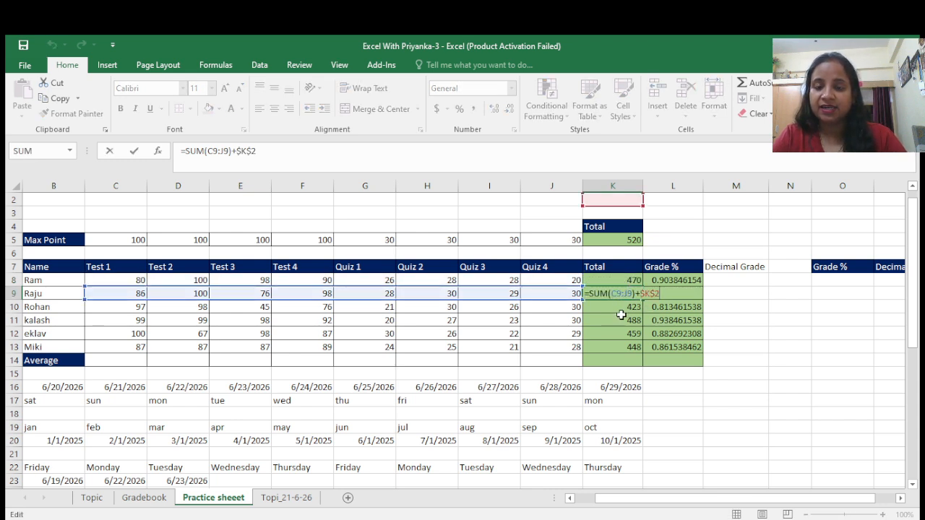
key("Return")
double_click(621, 306)
key("Return")
double_click(619, 319)
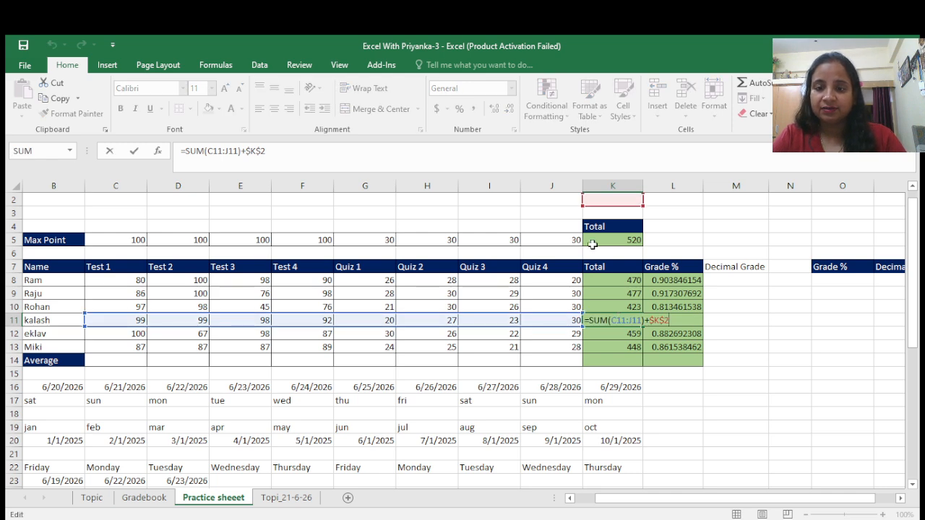
key("Return")
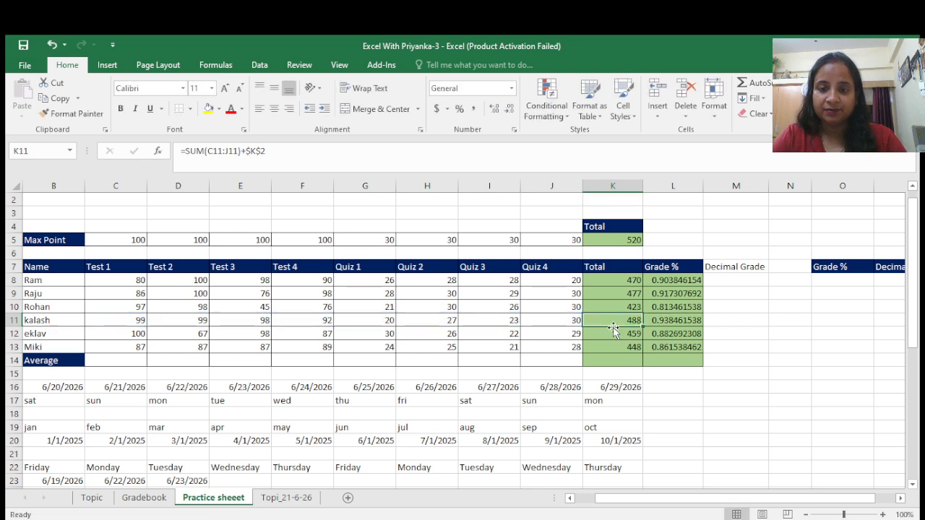
left_click(613, 344)
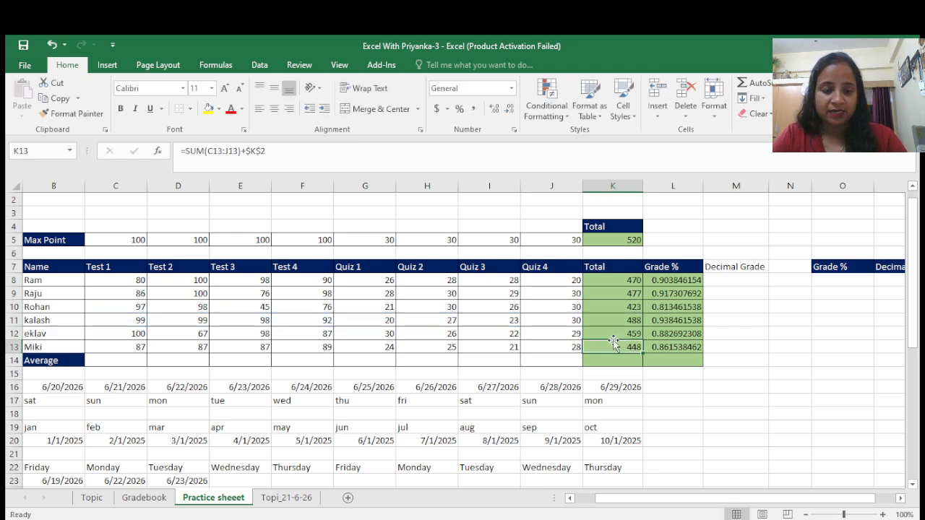
double_click(613, 344)
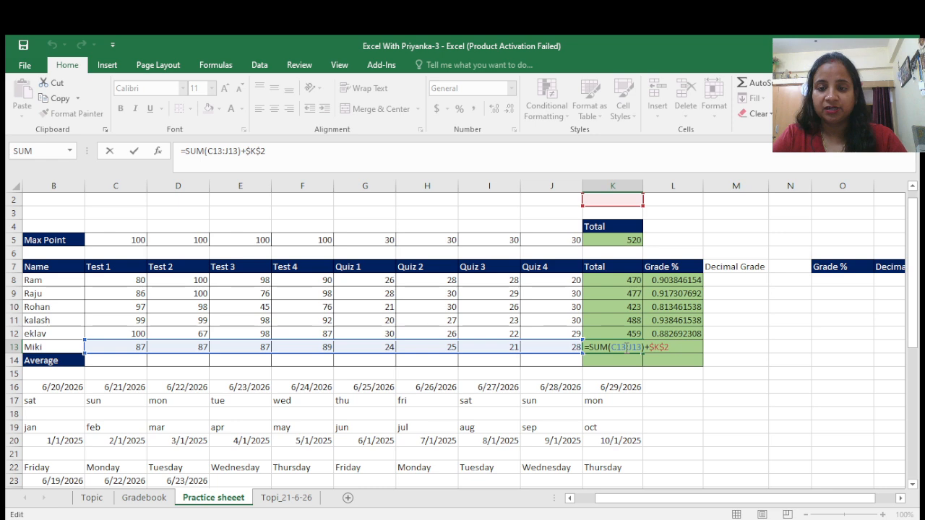
Fill the Total formula from K8 down through K13.
left_click(628, 284)
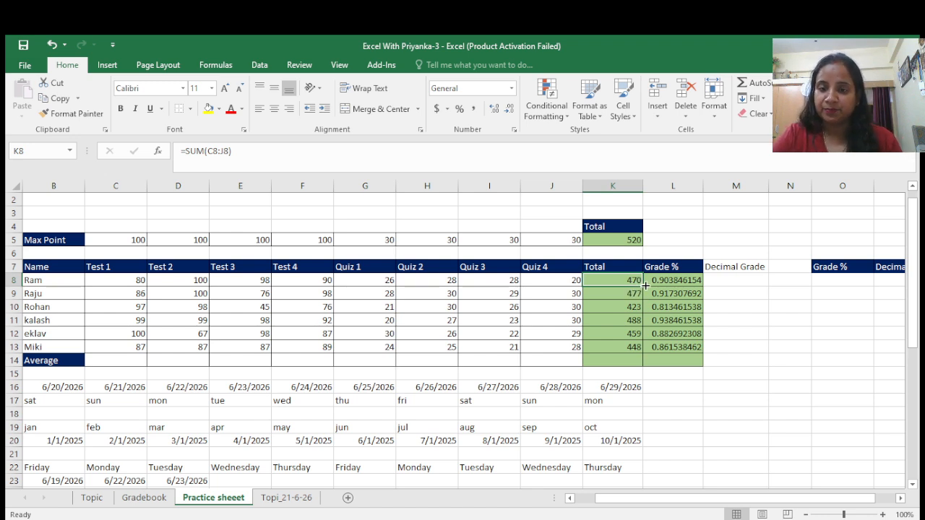
left_click_drag(646, 286, 635, 348)
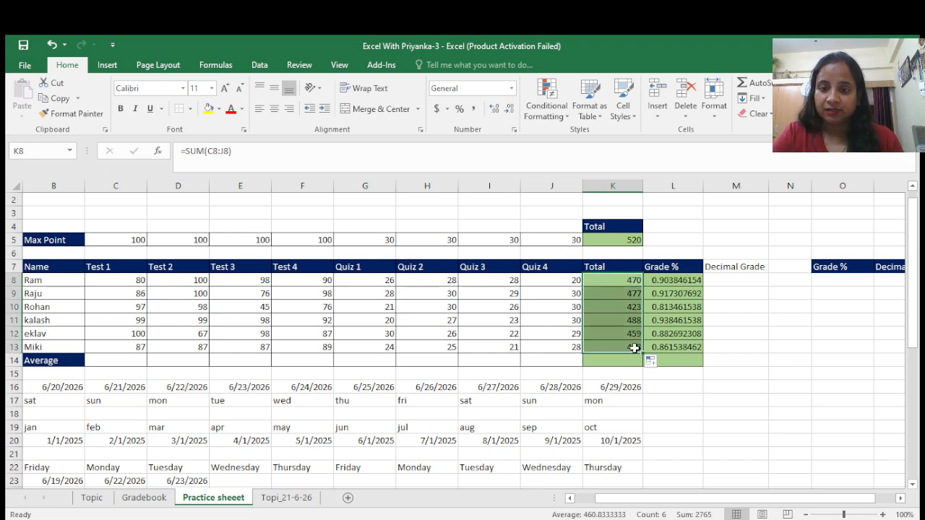
left_click(612, 287)
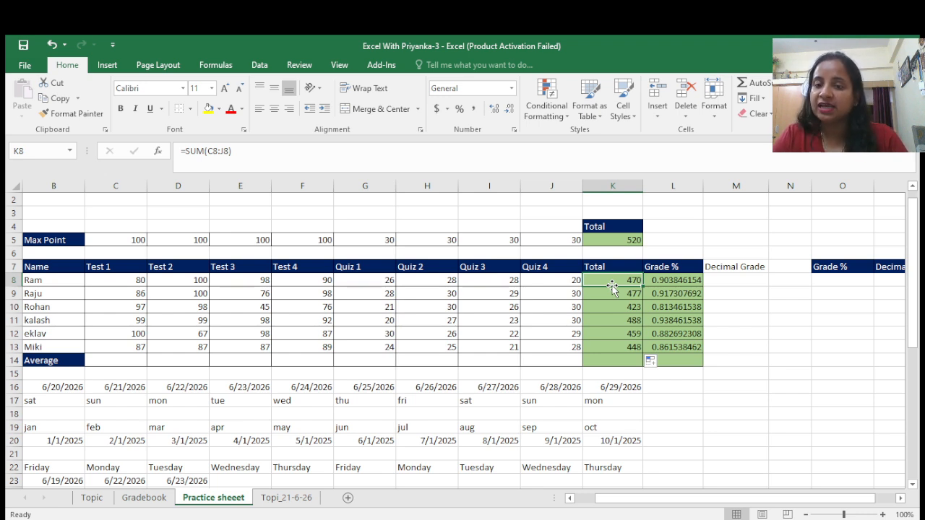
Select the continuous blank range L18:P18 by extending the selection from L18.
left_click(662, 402)
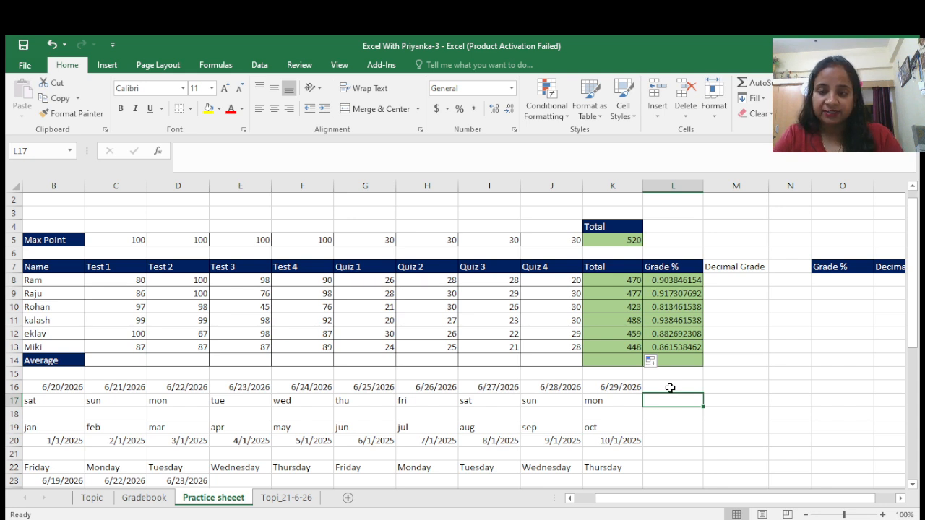
left_click_drag(683, 398, 732, 402)
left_click(697, 414)
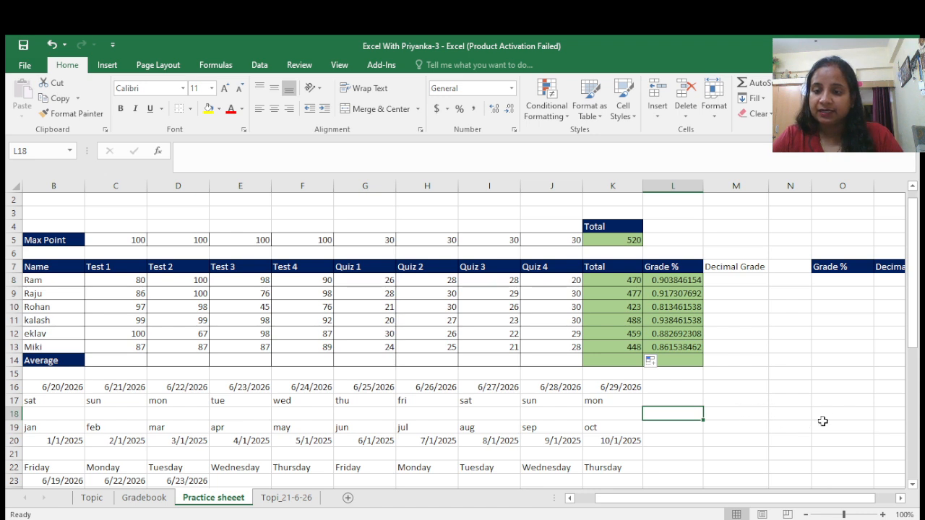
left_click(883, 422, "shift")
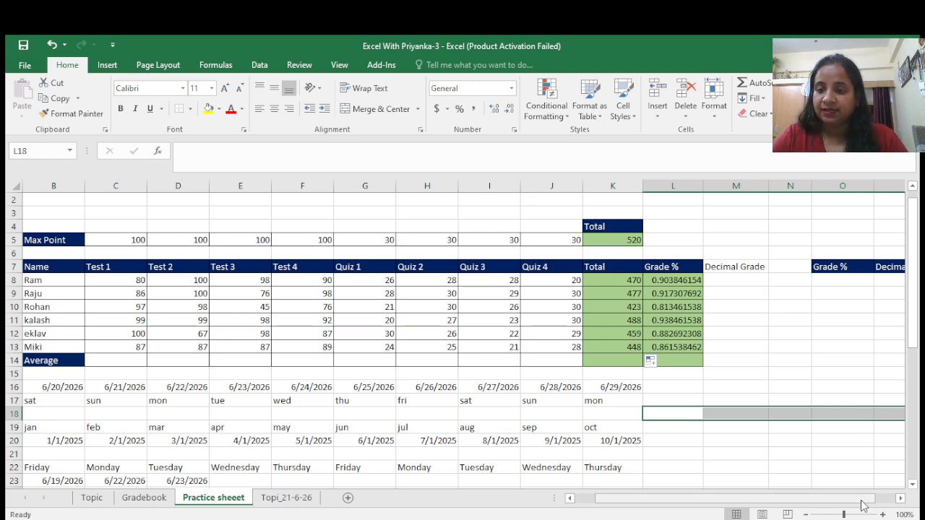
left_click(899, 499)
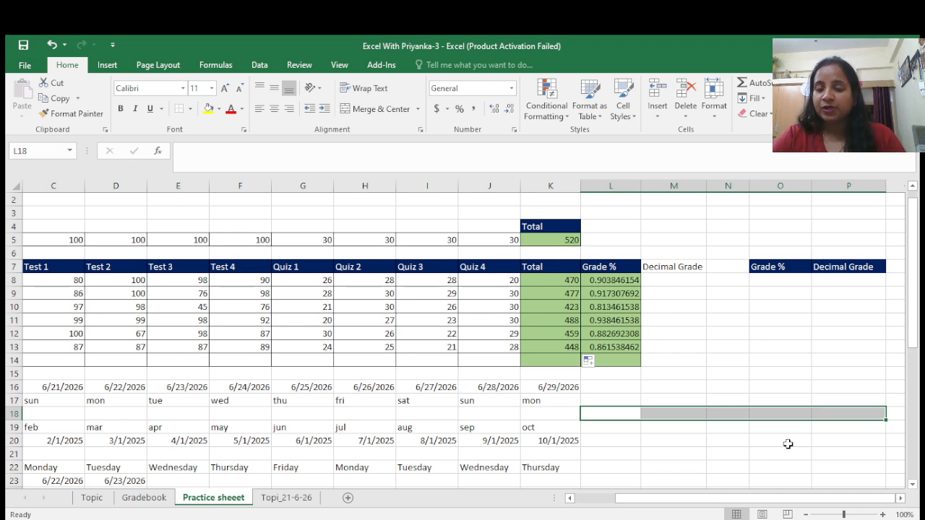
Add the non-adjacent cells O15, N11, P12, I11, F9, F13 and H14 to the current selection.
left_click(775, 373)
left_click(712, 315, "ctrl")
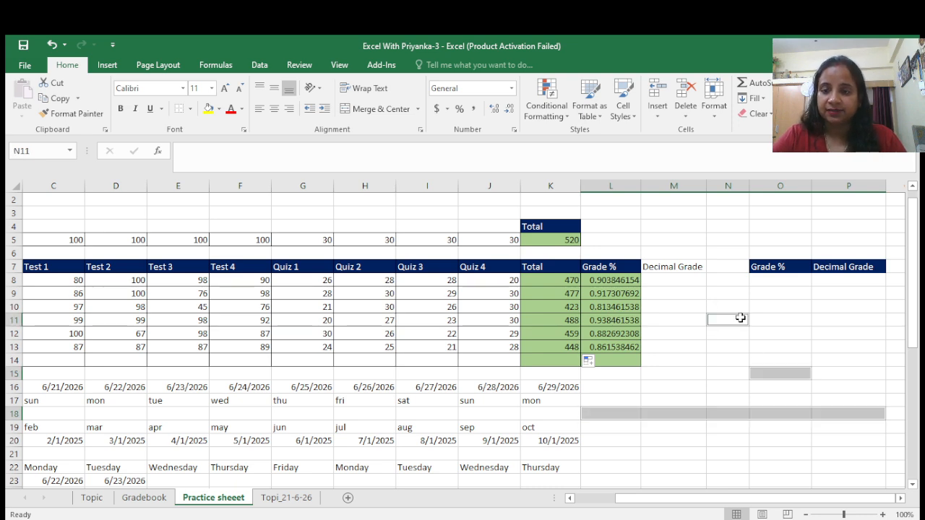
left_click(820, 329, "ctrl")
left_click(426, 321, "ctrl")
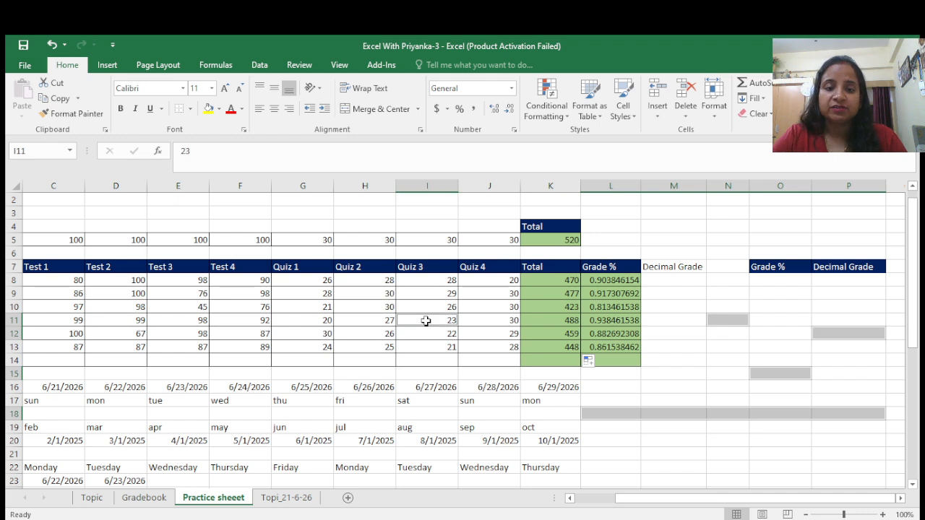
left_click(253, 298, "ctrl")
left_click(240, 344, "ctrl")
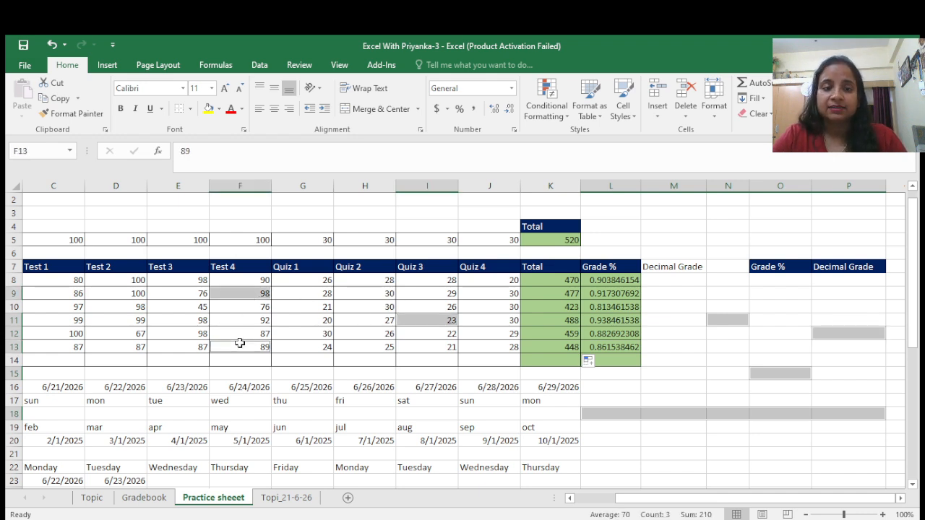
left_click(369, 355, "ctrl")
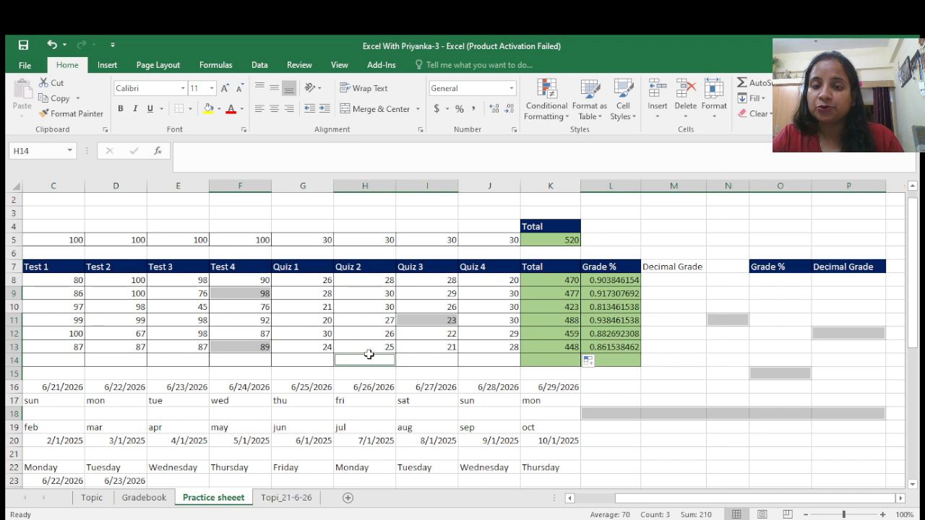
left_click(698, 353)
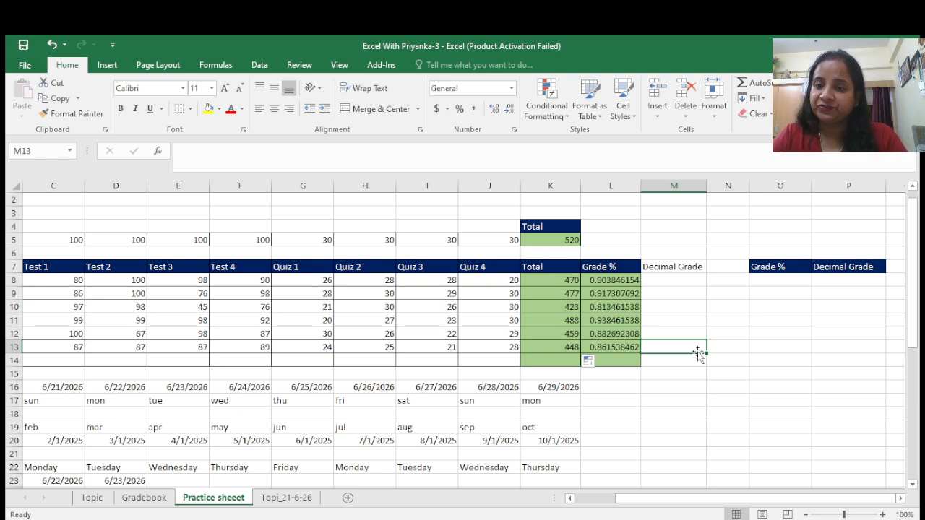
left_click_drag(712, 407, 674, 384)
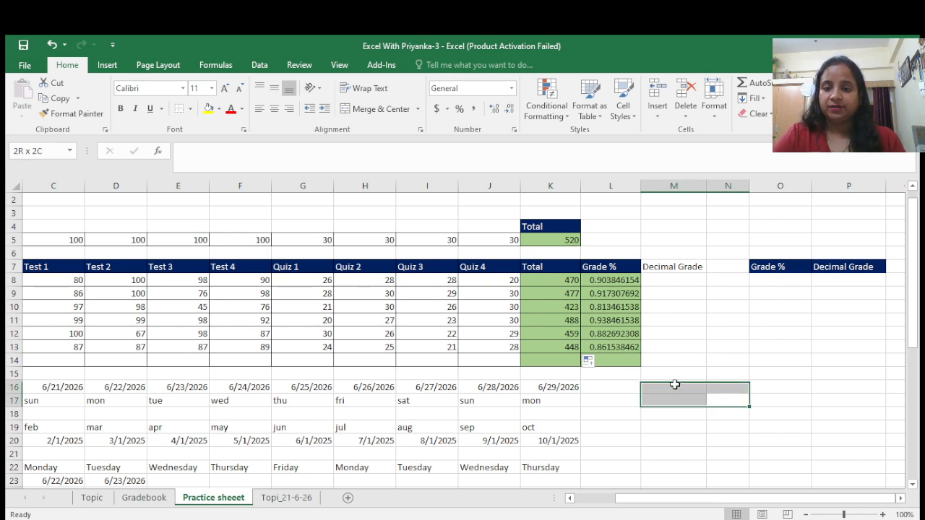
left_click(775, 424)
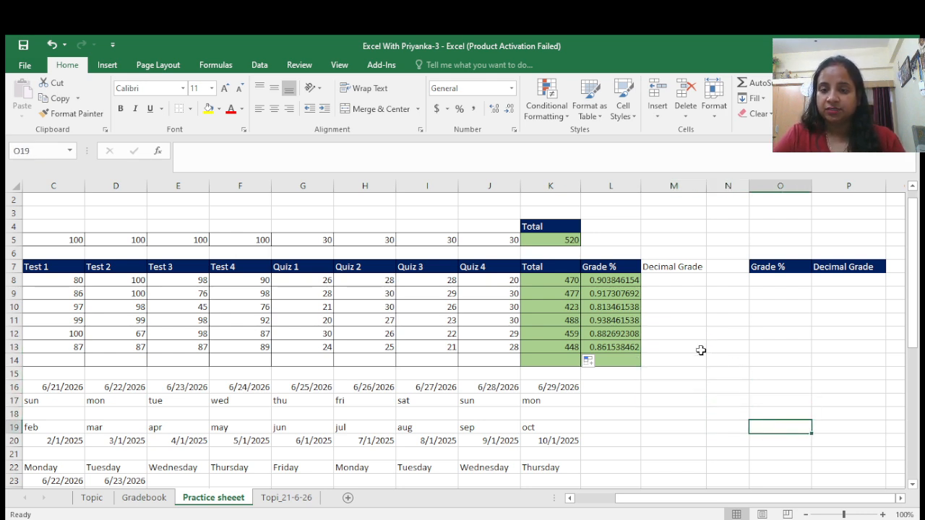
Fill every cell of M13:P23 with the text Love in a single entry, and undo the fill.
left_click_drag(700, 350, 824, 479)
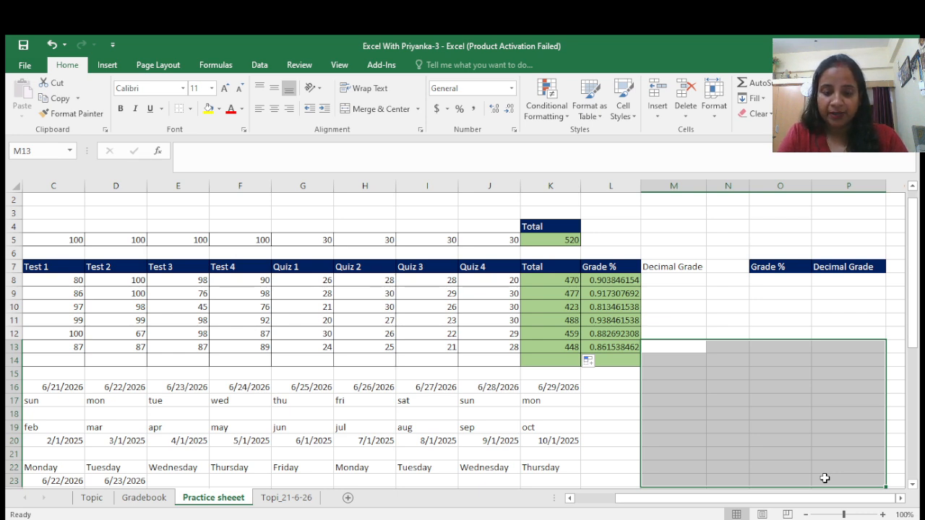
type("Love")
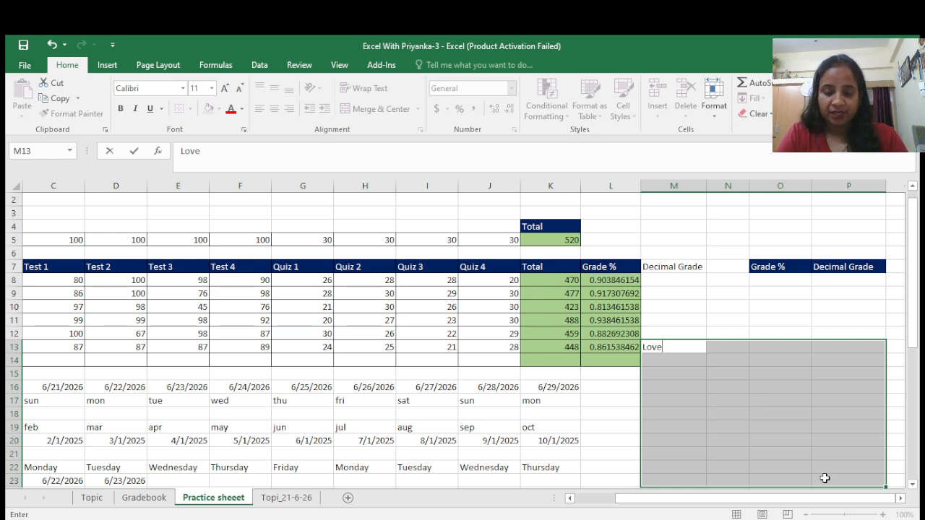
key("ctrl+Return")
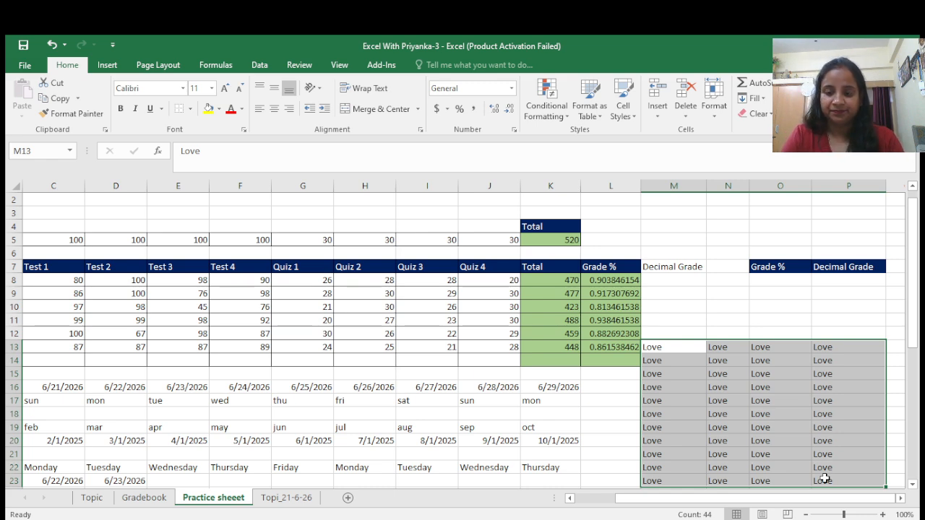
key("Delete")
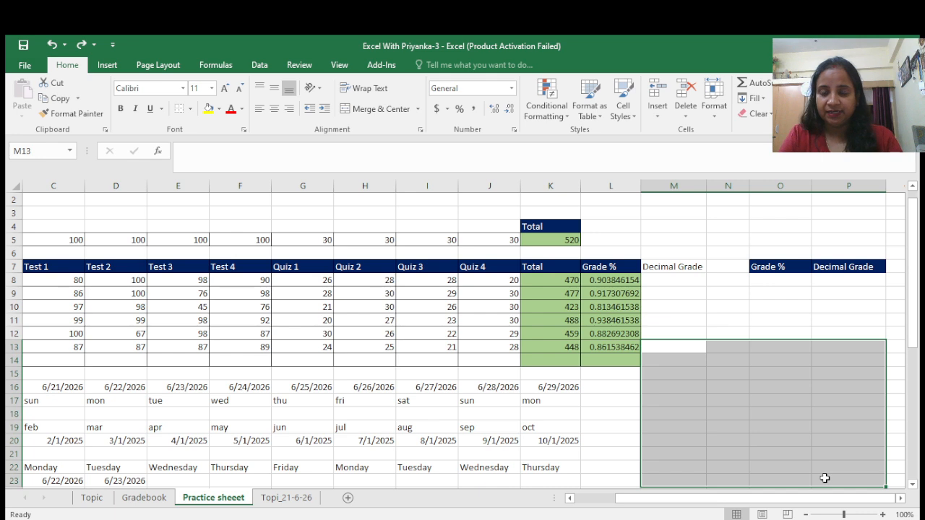
Select the non-adjacent cells M16, N14, P12, P14, N18 and N22 together with the range N9:N14, and clear the selection.
left_click(756, 323)
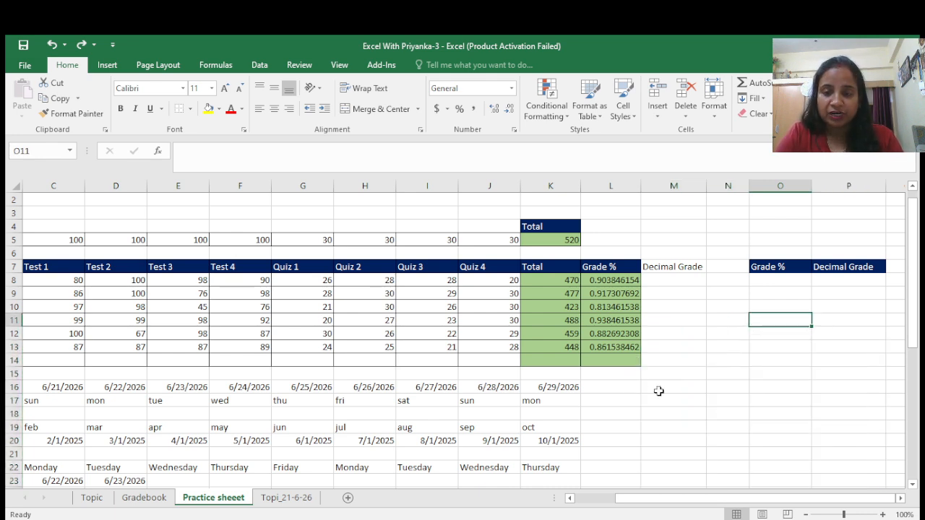
left_click(658, 391)
left_click(731, 357, "ctrl")
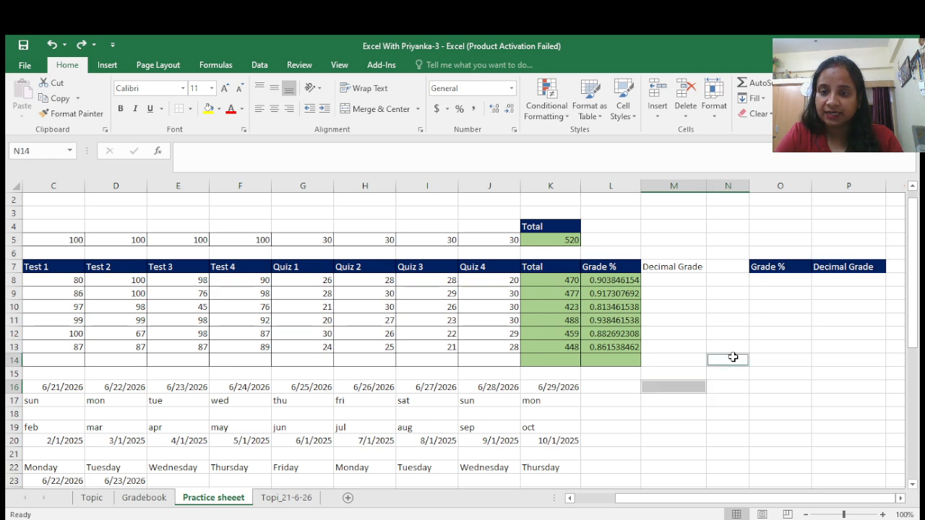
left_click(826, 332, "ctrl")
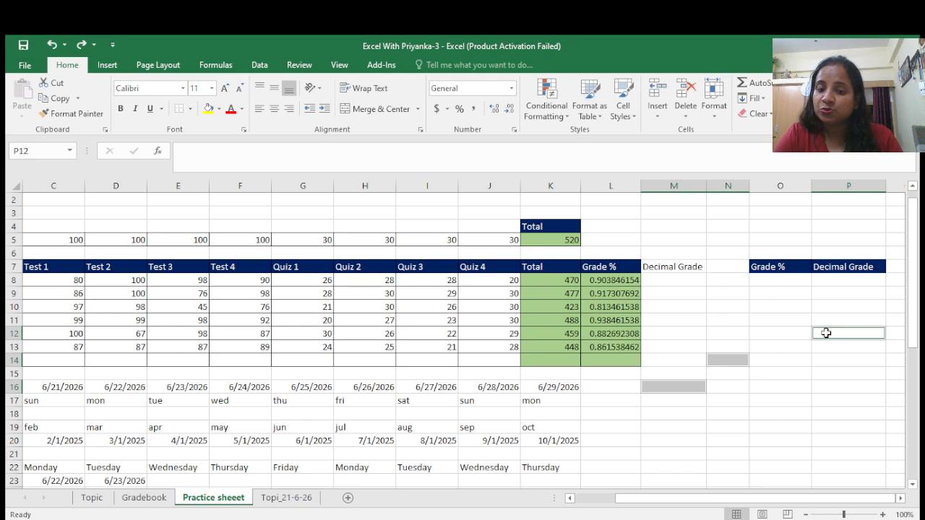
left_click(826, 366, "ctrl")
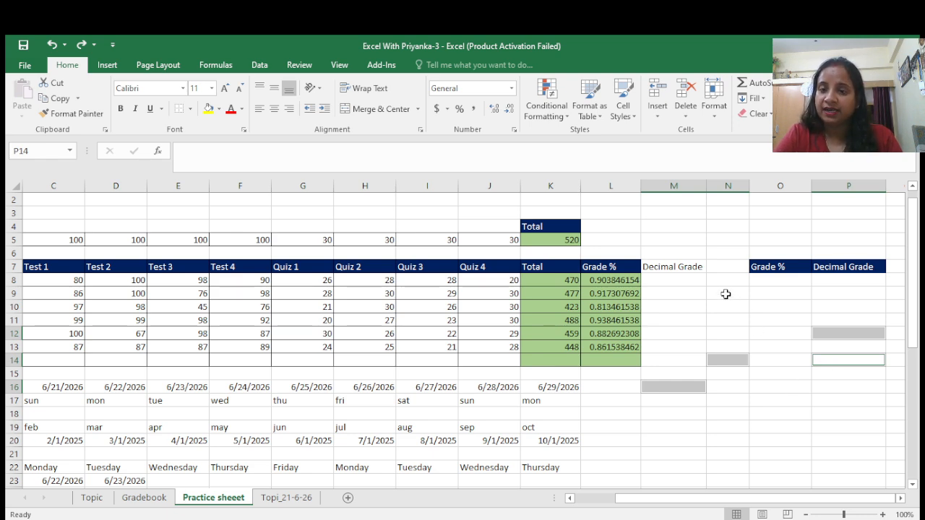
left_click_drag(726, 295, 723, 355)
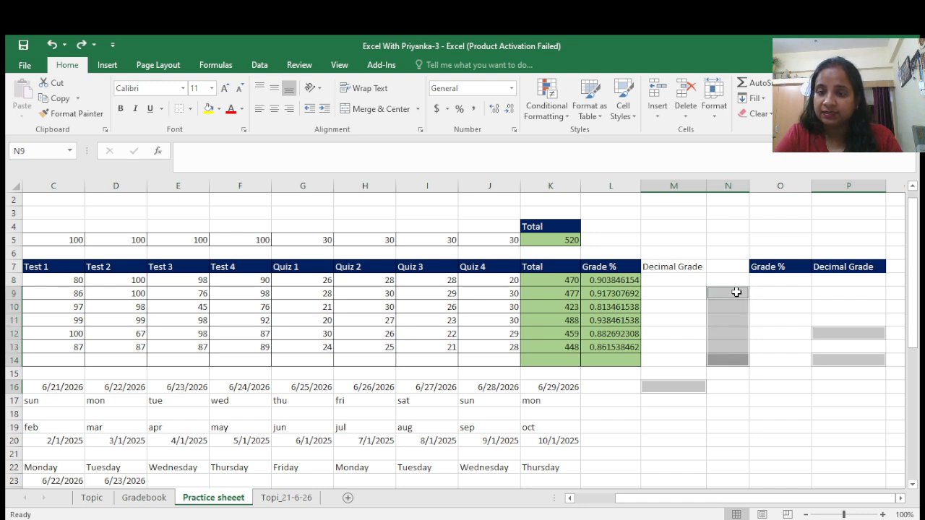
left_click(717, 413, "ctrl")
left_click(741, 470, "ctrl")
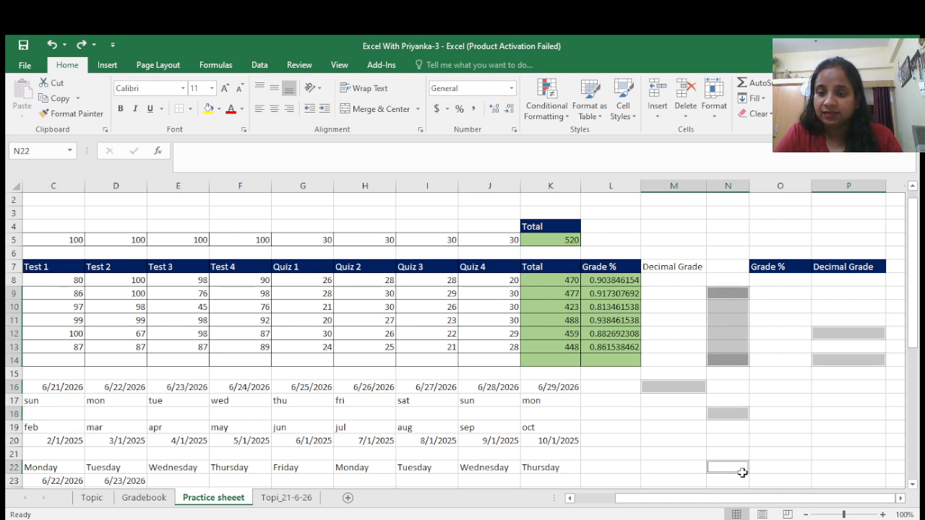
left_click(798, 441)
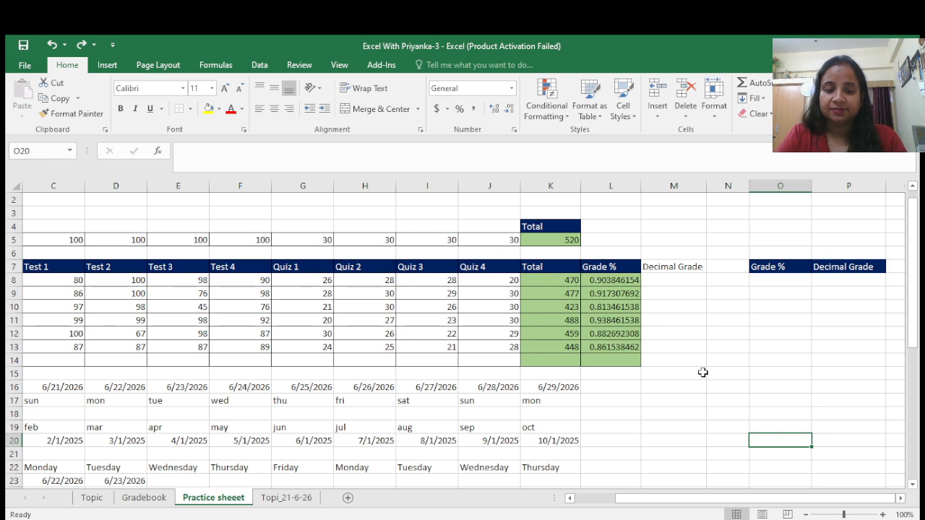
Inspect the Grade % formula in L8 and the cells it references.
left_click(615, 280)
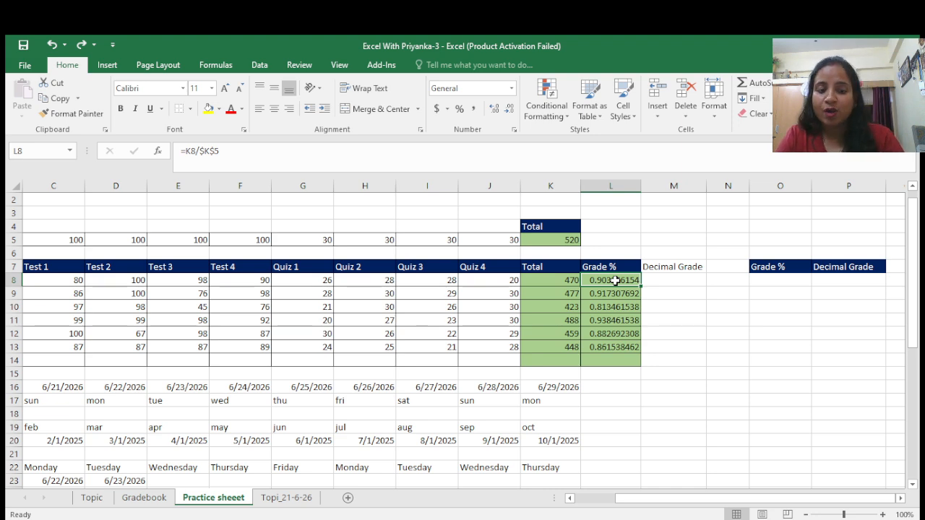
double_click(614, 280)
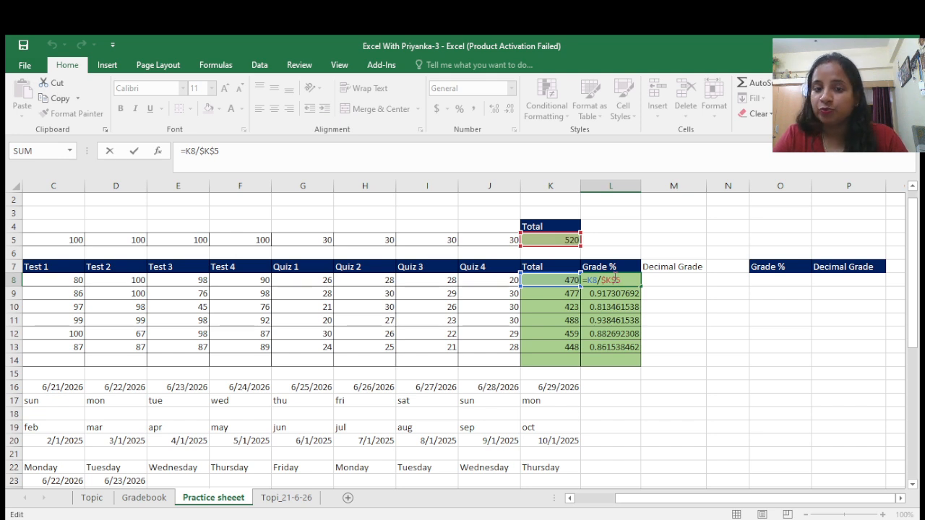
left_click(669, 296)
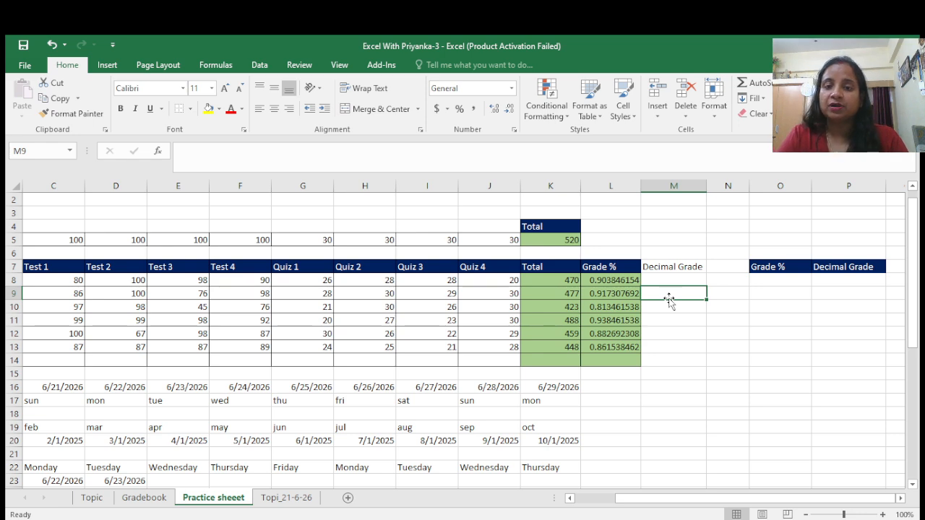
Format the Grade % values in L8:L13 as Percentage.
left_click(617, 283)
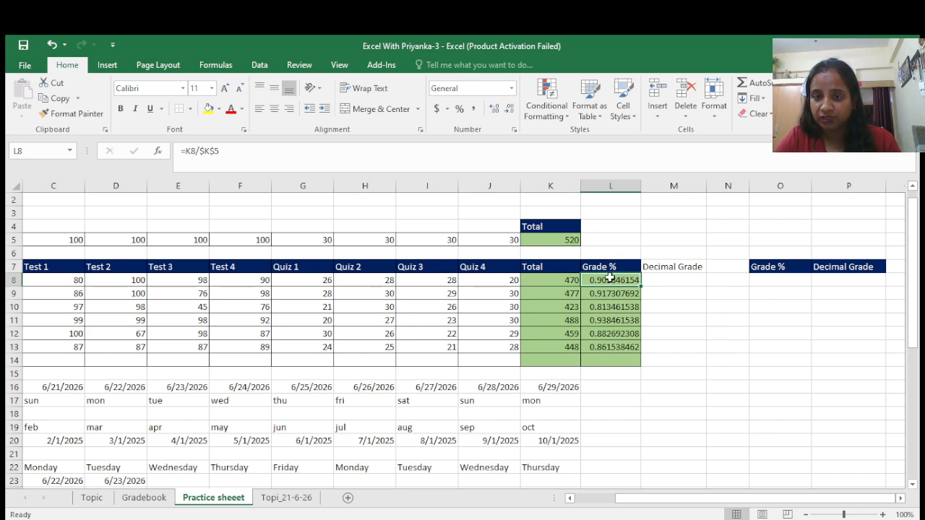
left_click_drag(611, 279, 614, 351)
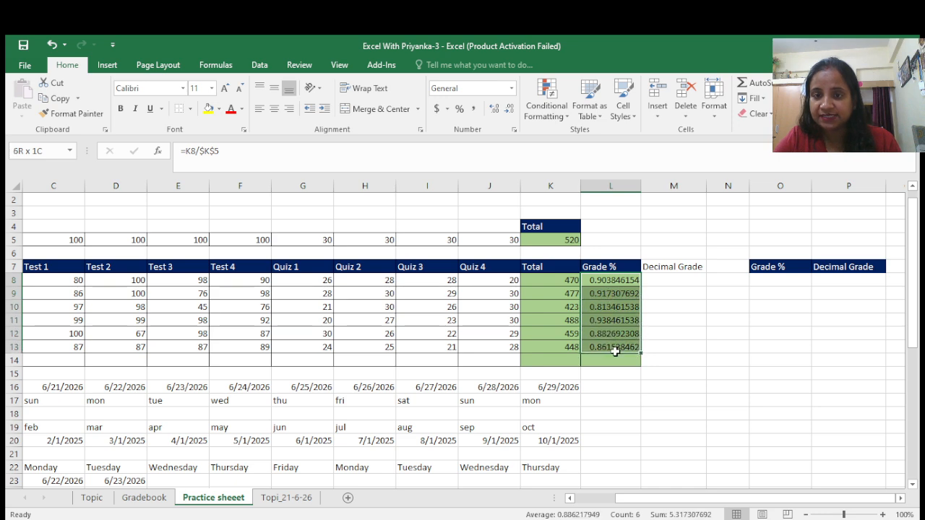
left_click(512, 89)
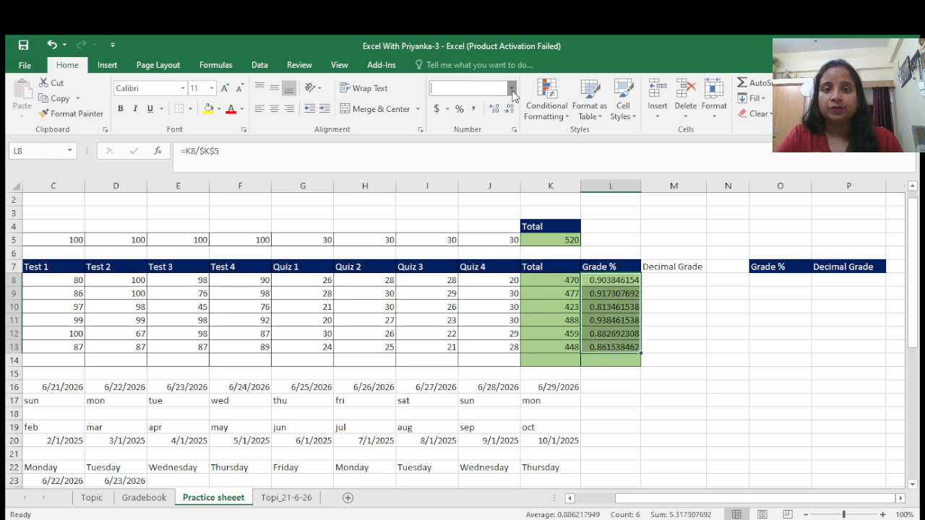
left_click(478, 322)
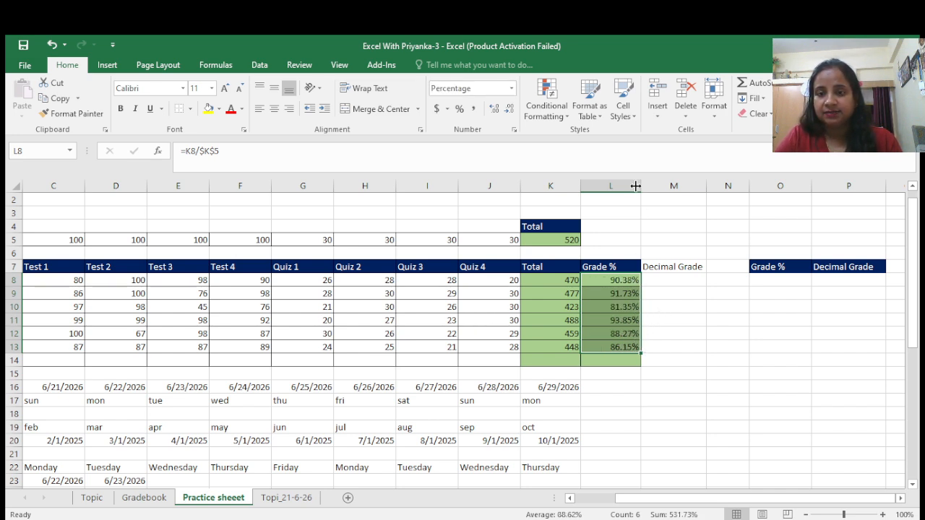
Widen column L to inspect the formula in L8, and narrow the column again.
left_click_drag(638, 186, 697, 196)
left_click(664, 279)
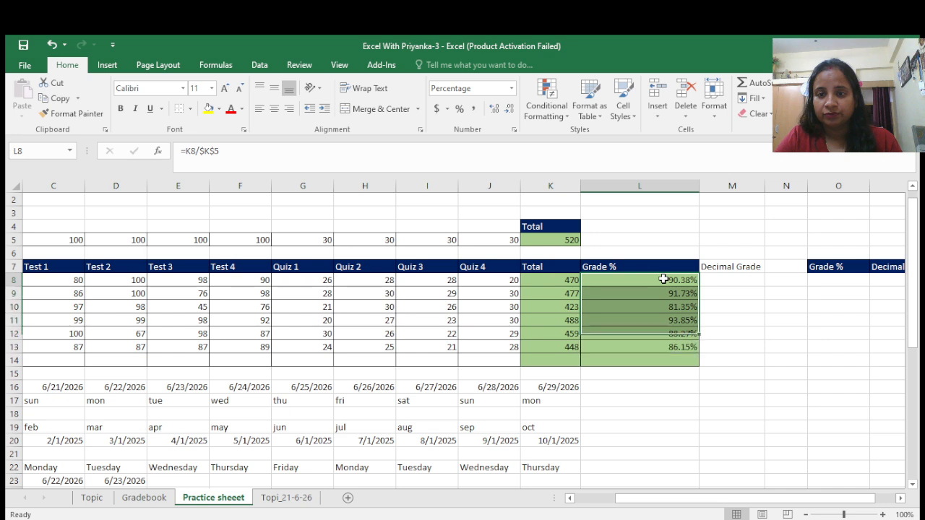
double_click(664, 279)
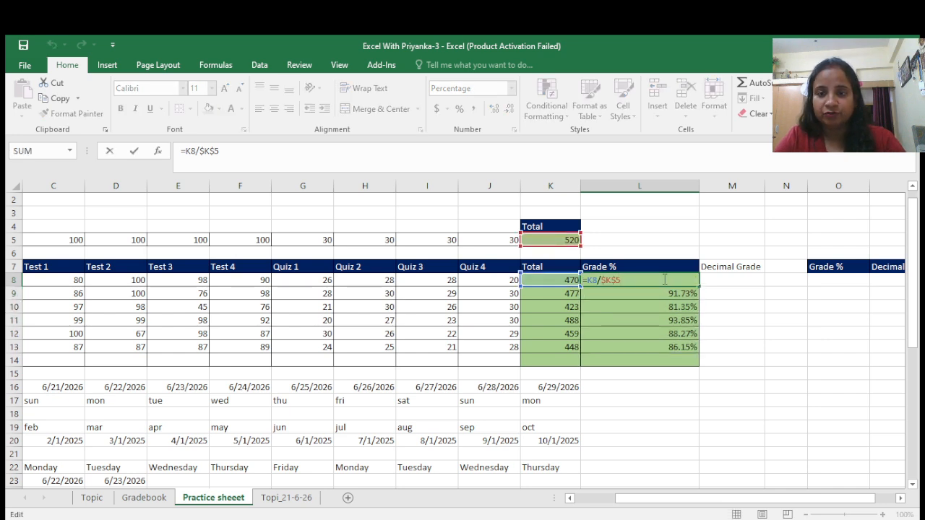
left_click(712, 305)
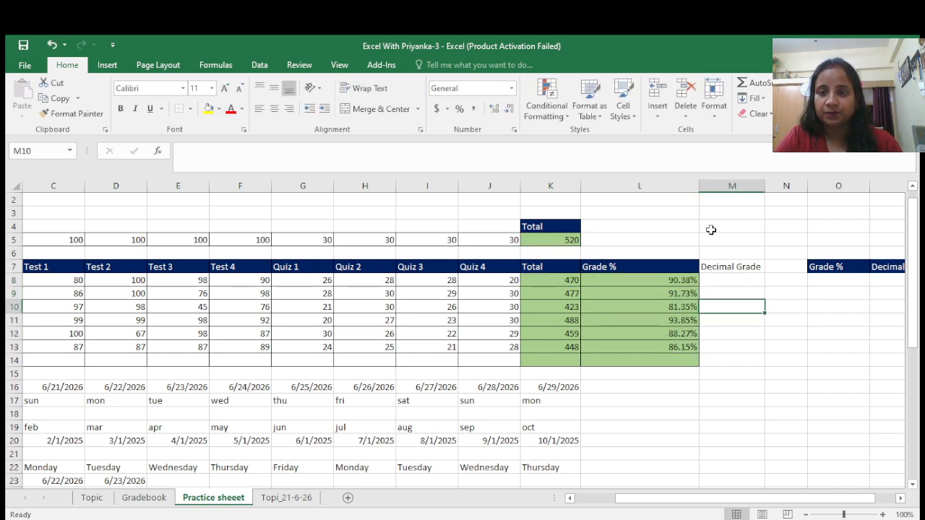
left_click_drag(698, 186, 645, 204)
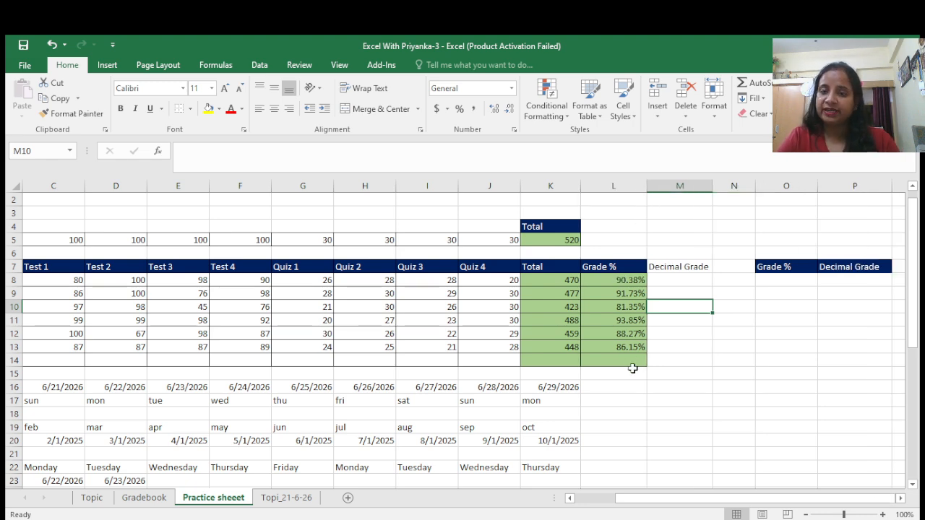
Undo the width changes to column L and the Percentage format on L8:L13.
left_click_drag(626, 286, 623, 345)
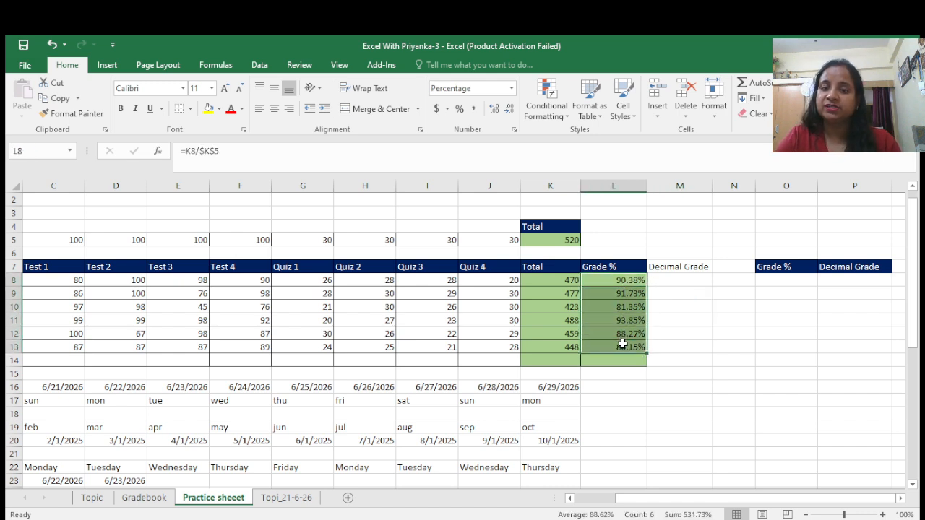
key("ctrl+z")
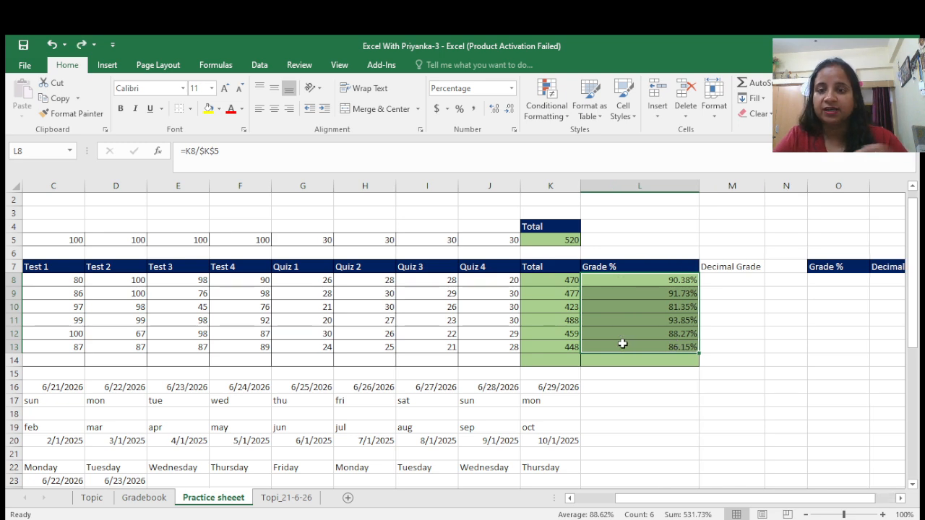
key("ctrl+z")
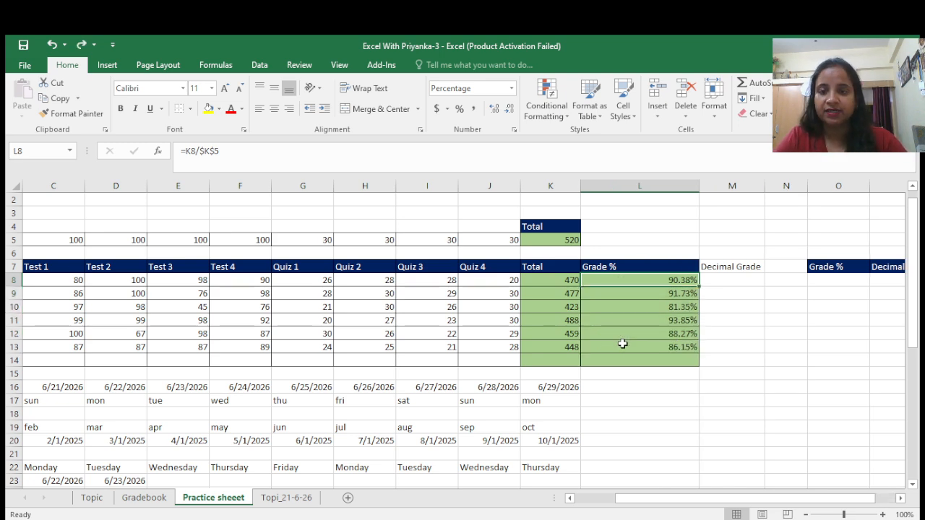
key("ctrl+z")
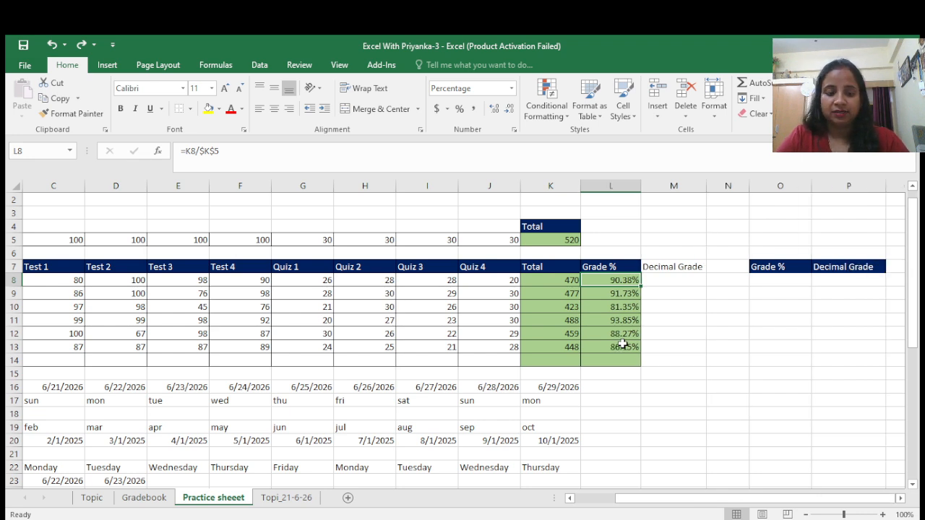
left_click(692, 349)
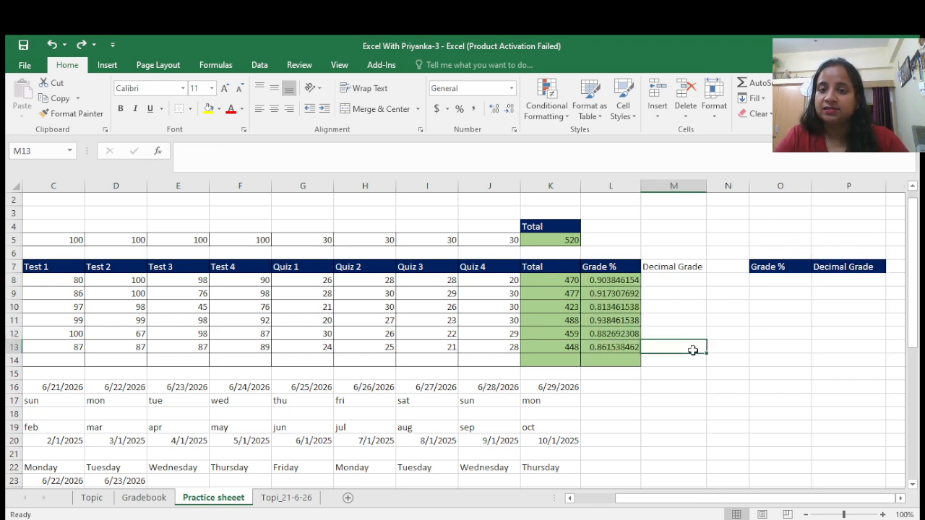
Change the Grade % formula in L8 to =ROUND(K8/$K$5,4) and fill it down through L13.
left_click(601, 279)
key("ctrl+shift+Down")
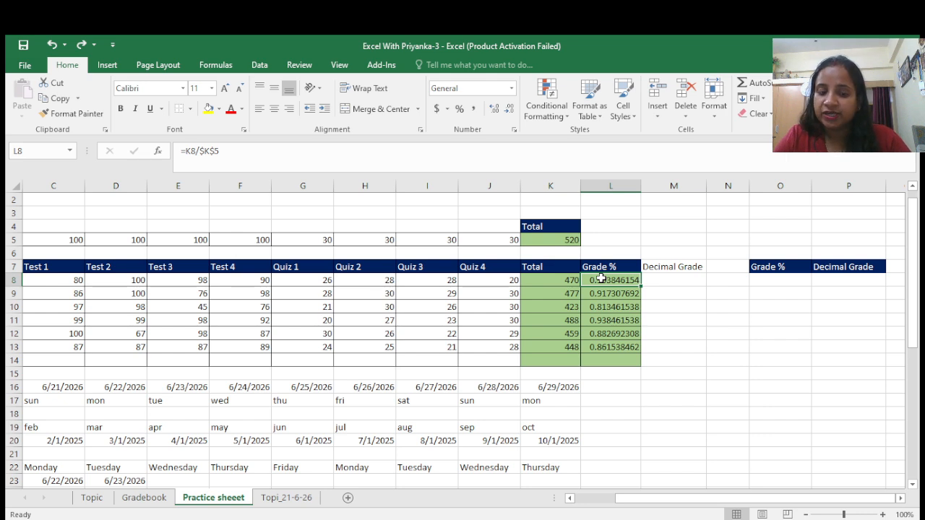
double_click(601, 279)
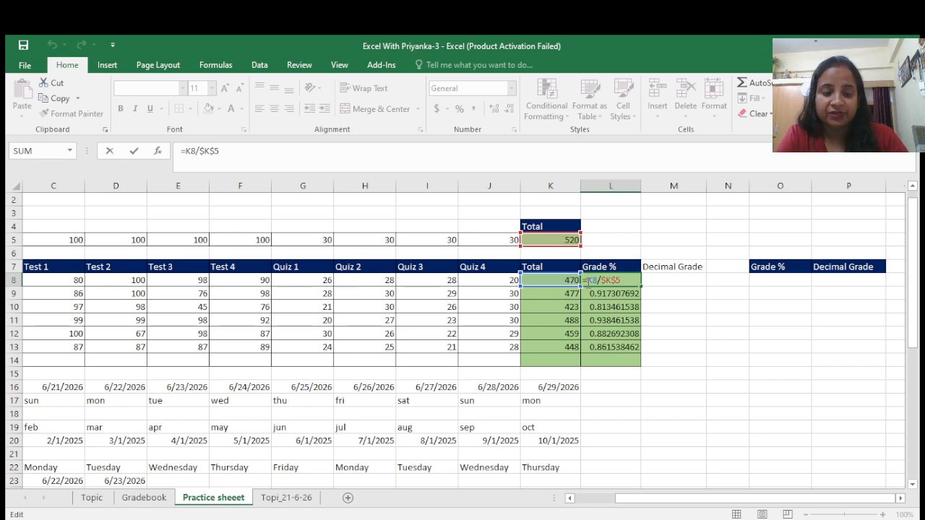
type("Rou")
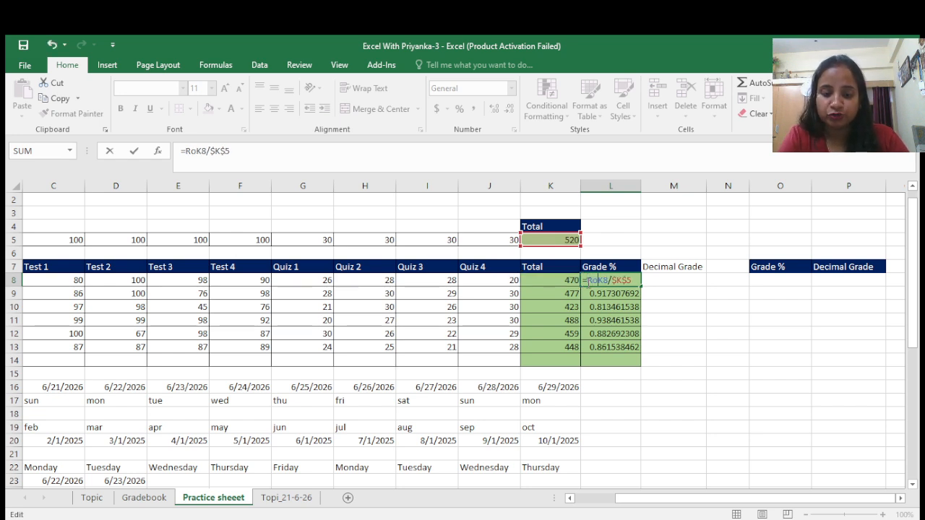
type("n")
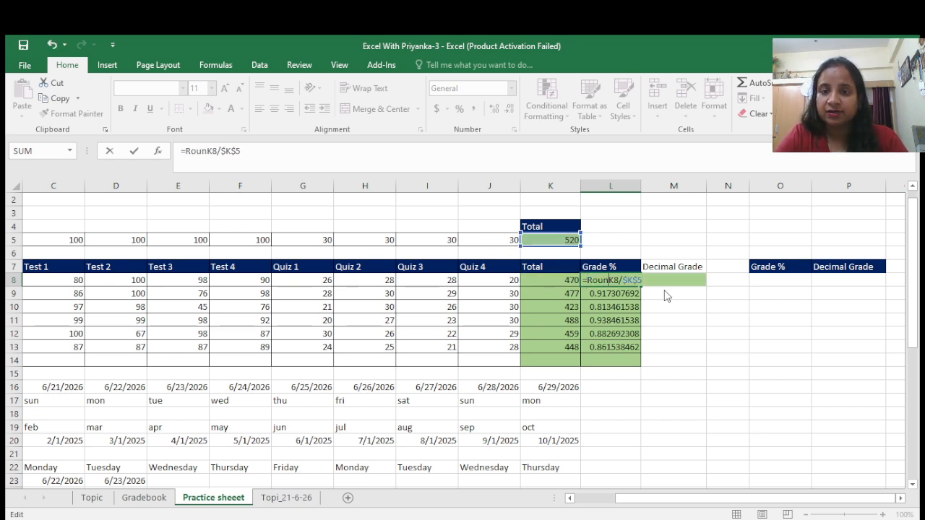
key("Tab")
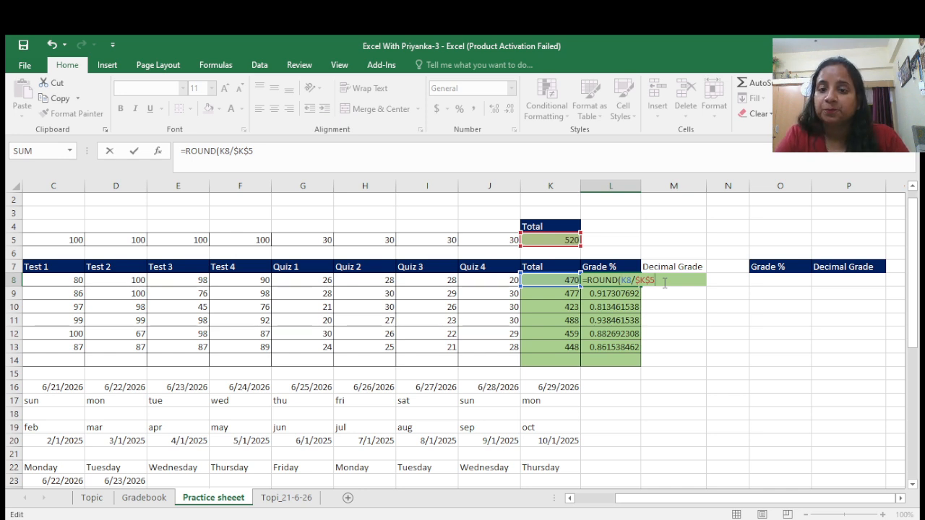
type(",")
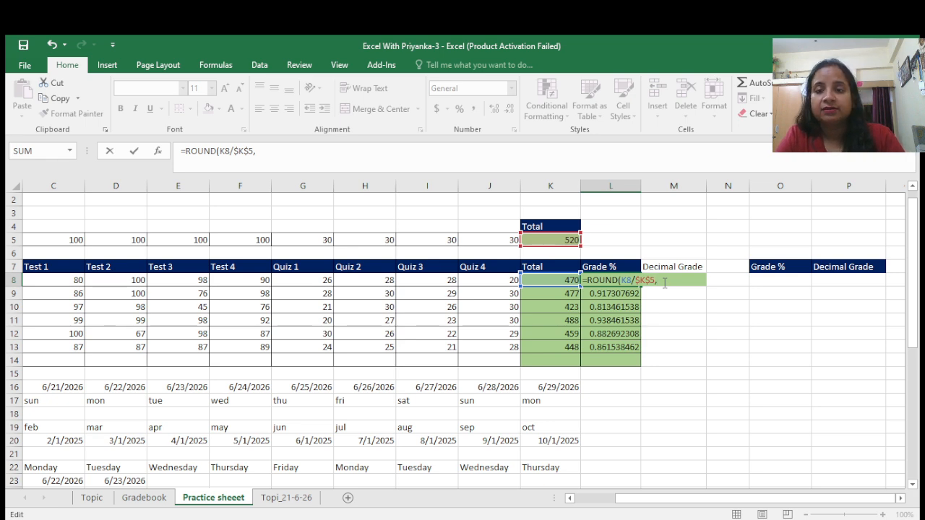
type("4")
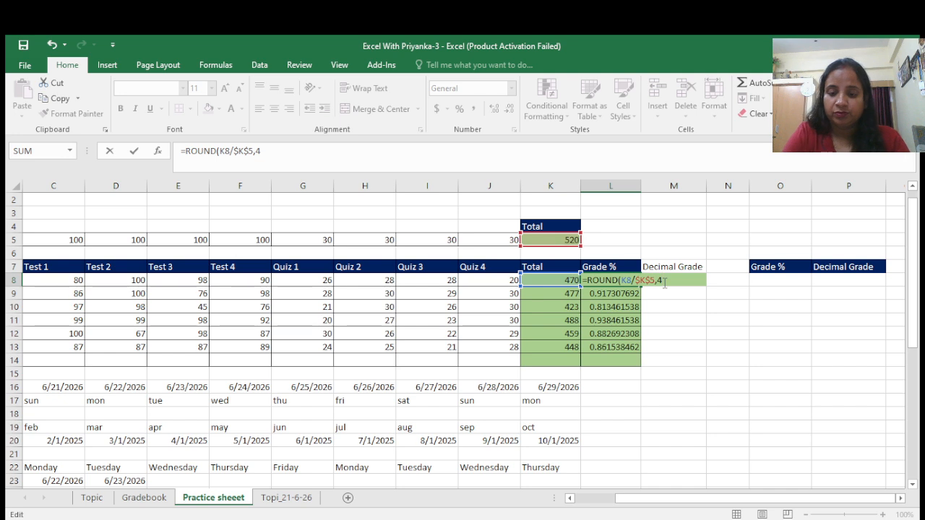
type(")")
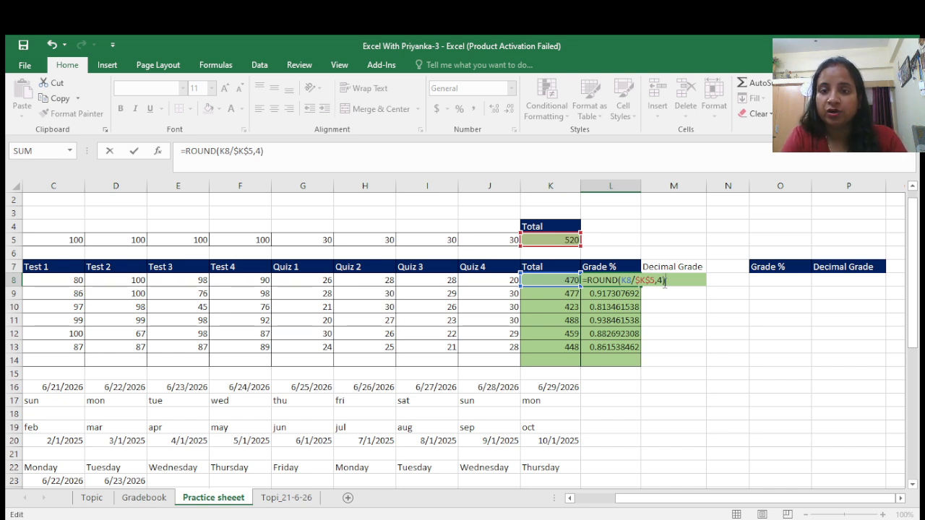
key("ctrl+Return")
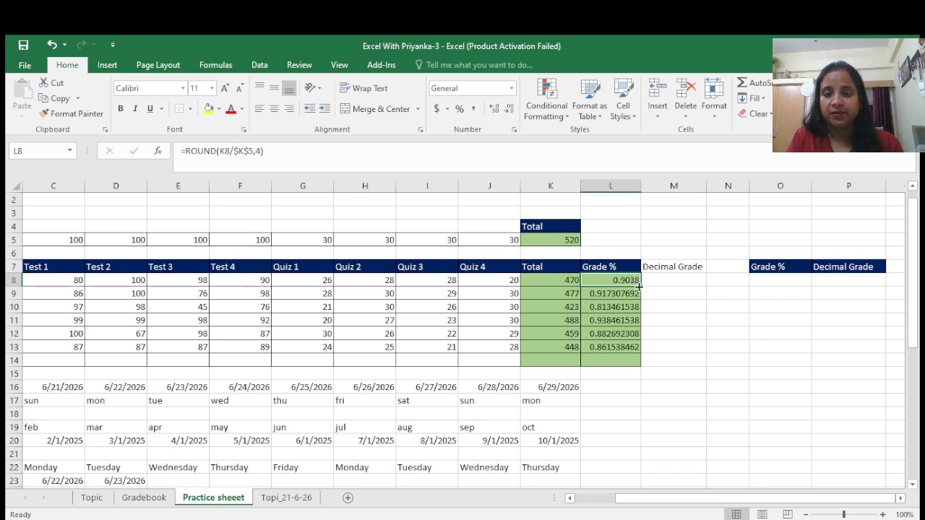
left_click_drag(639, 287, 628, 356)
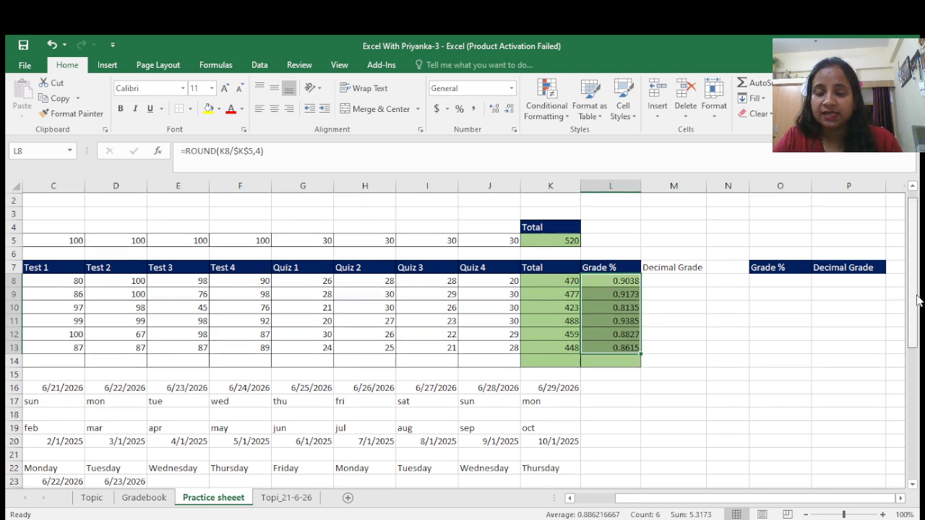
Examine the weekday series in row 22 from B22 through K22.
left_click_drag(916, 300, 916, 394)
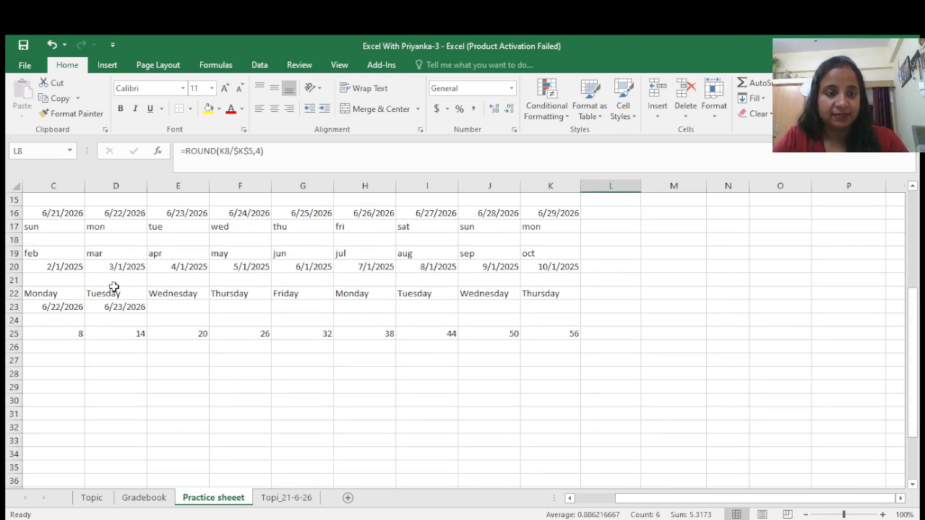
left_click(64, 293)
left_click(94, 296)
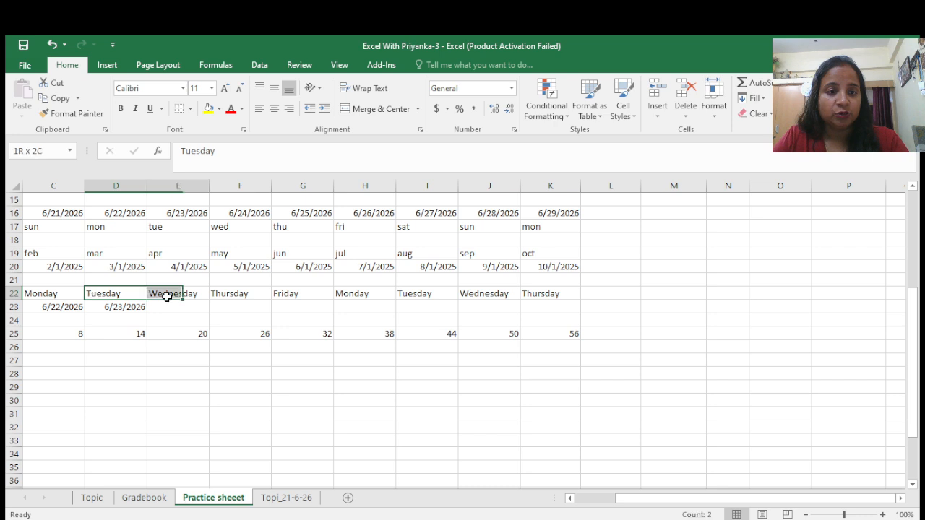
left_click(174, 295)
left_click_drag(175, 295, 297, 298)
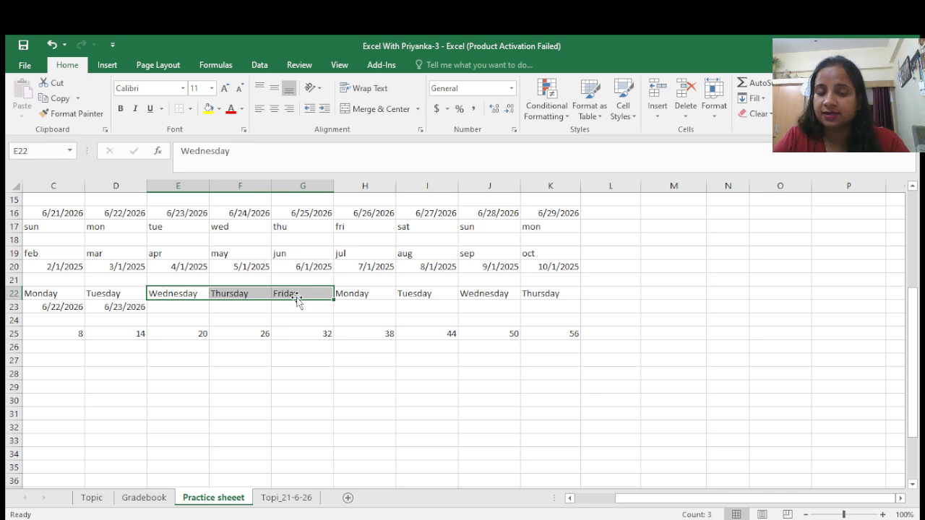
left_click(363, 293)
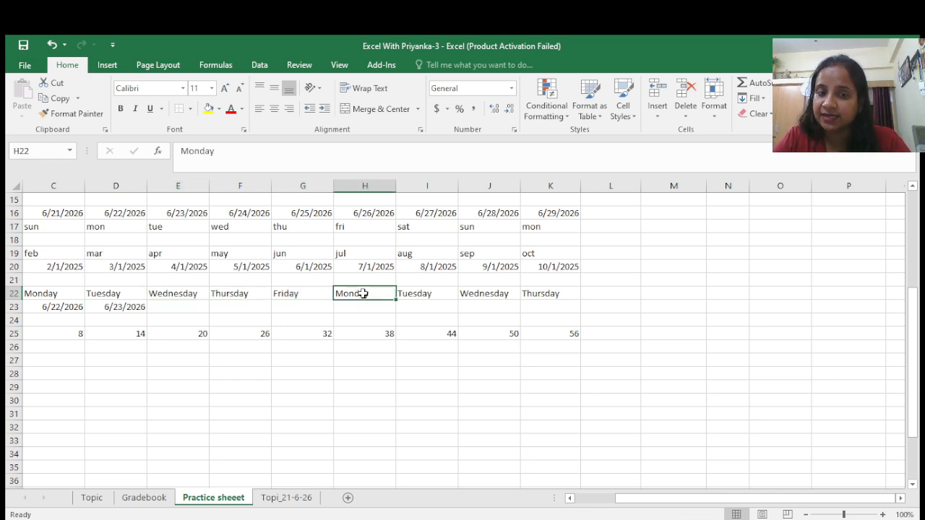
left_click(539, 291)
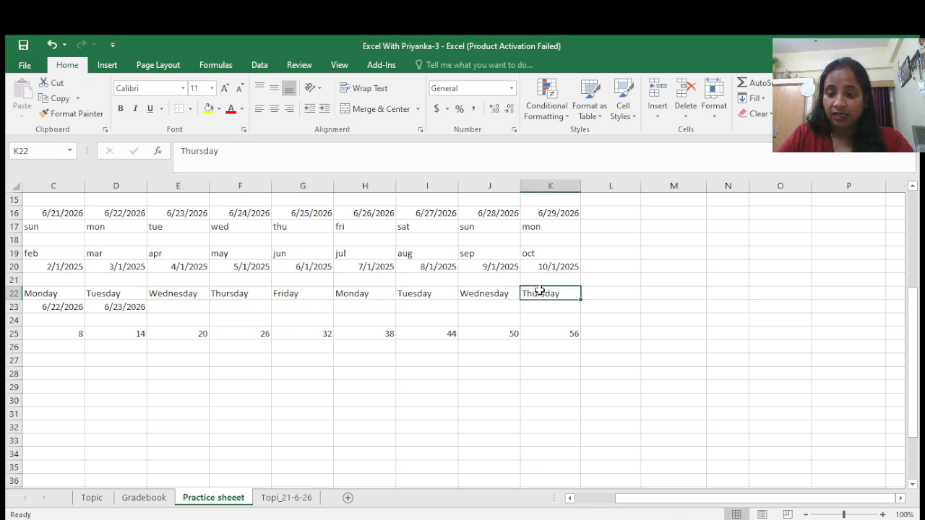
key("Left")
key("Home")
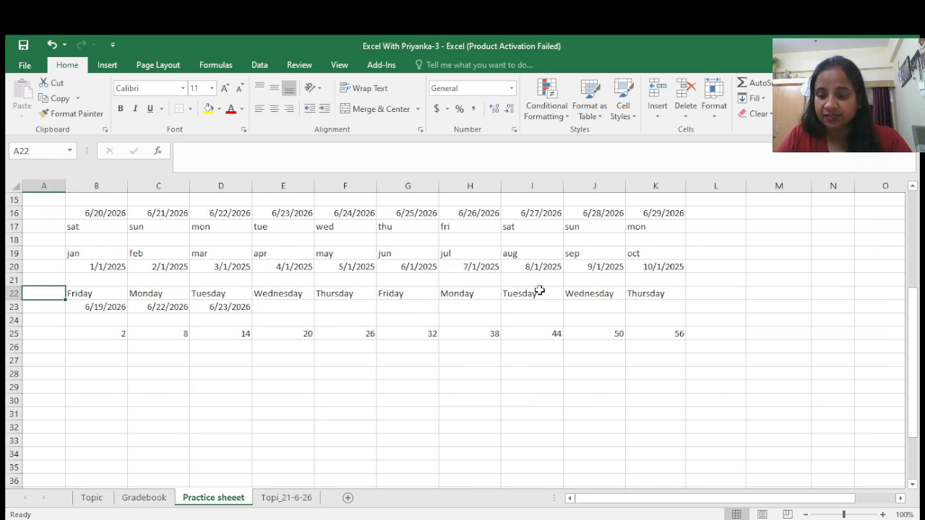
Clear the dates in B23:D23 below the weekday series.
key("Down")
key("Right")
key("Right")
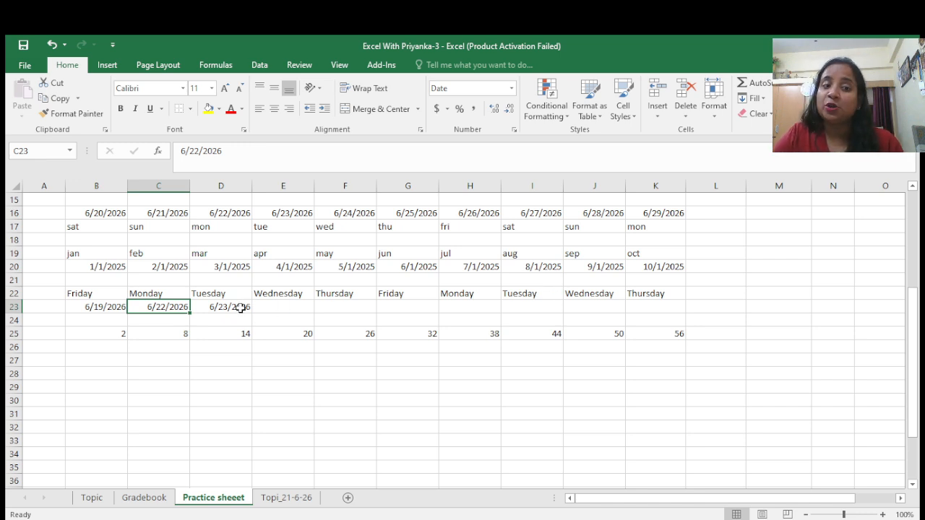
left_click_drag(240, 307, 96, 307)
key("Delete")
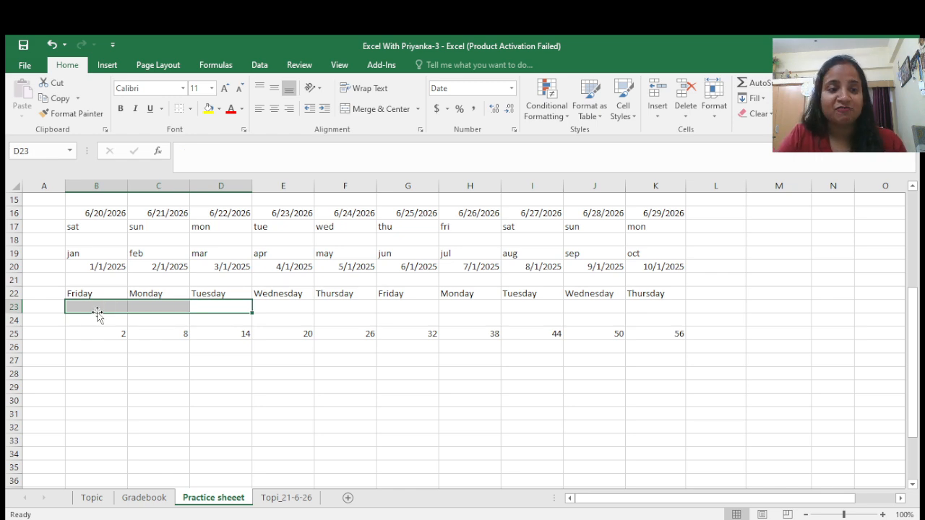
Enter the date 6/19/2026 in B23, below the first Friday.
left_click(278, 305)
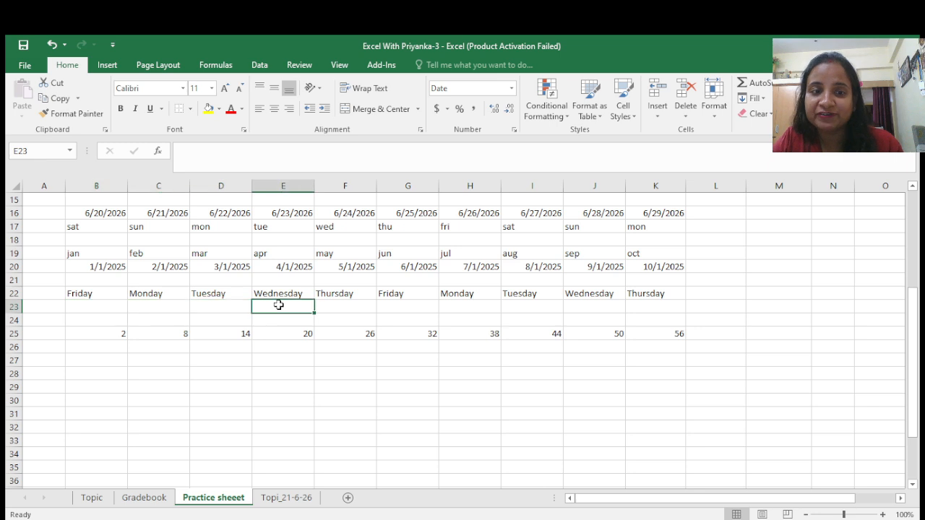
left_click(93, 306)
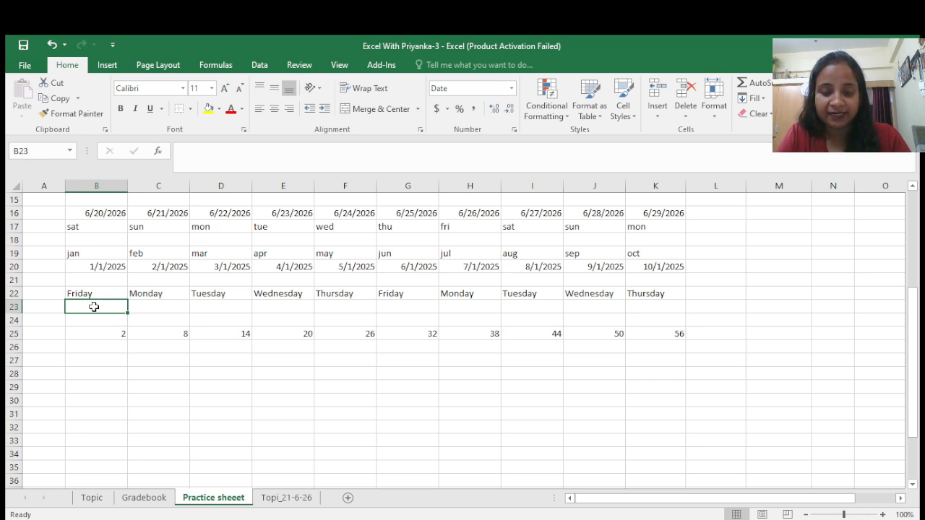
type("6/")
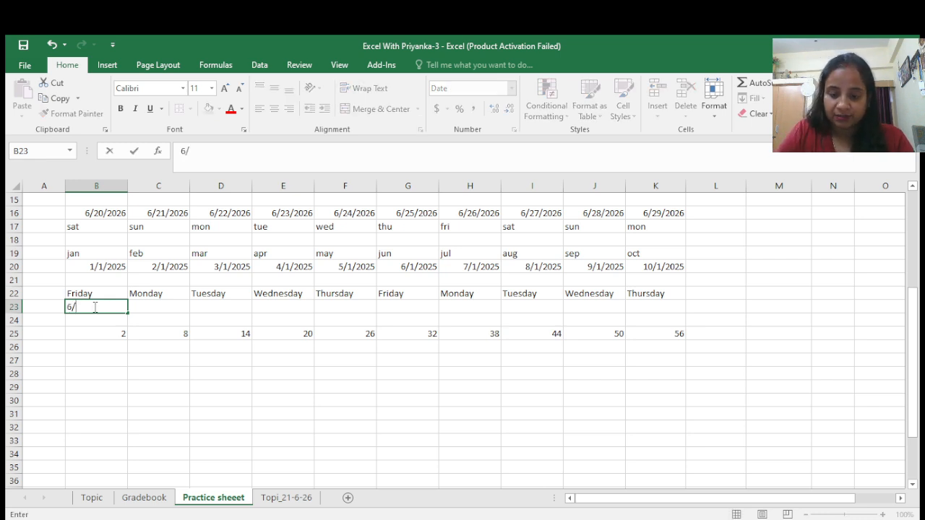
type("19/")
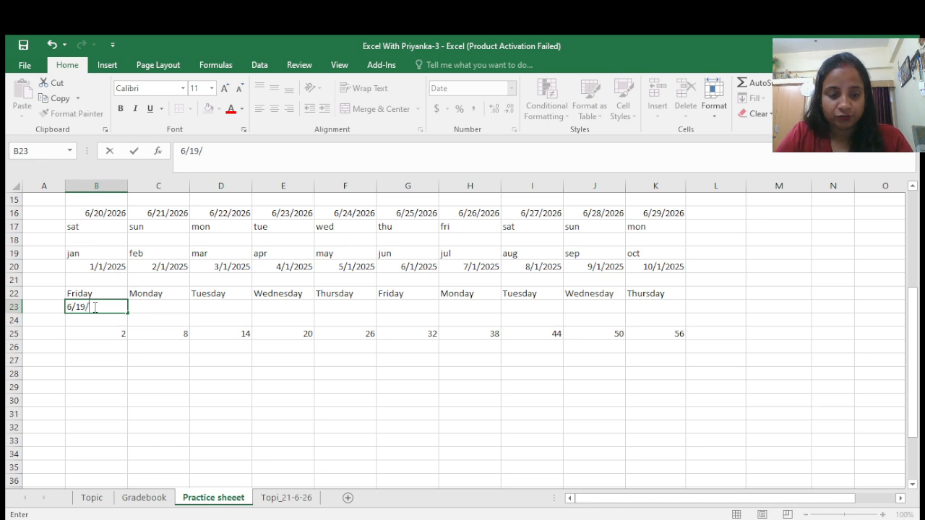
type("2026")
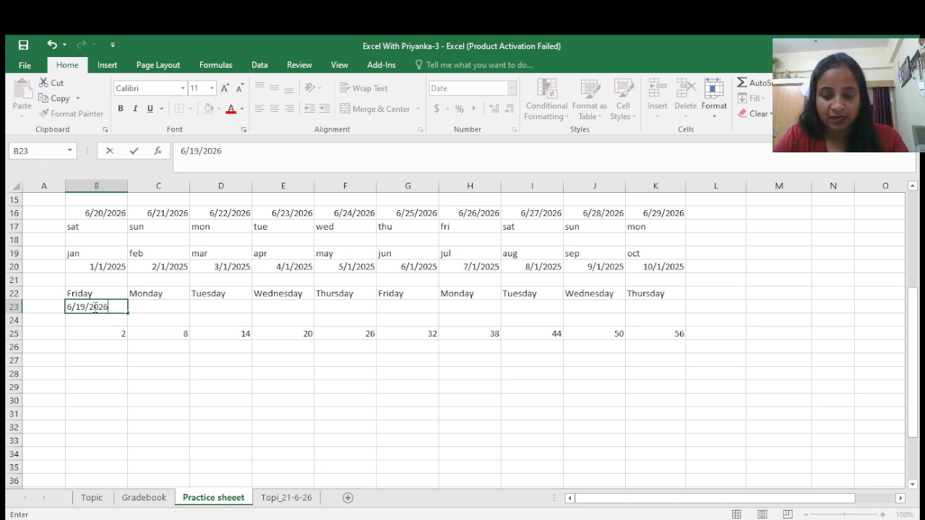
key("ctrl+Return")
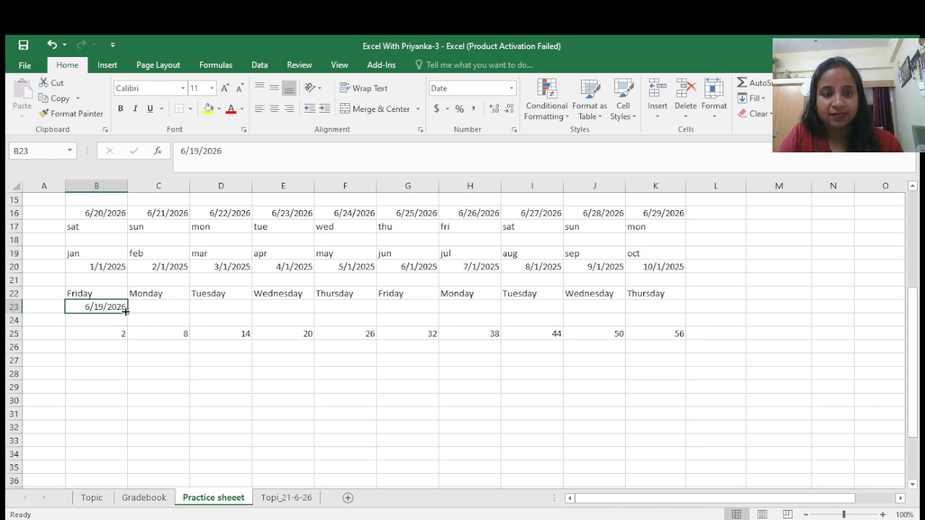
Fill the date in B23 across through K23 using the Fill Weekdays option.
left_click_drag(125, 310, 673, 318)
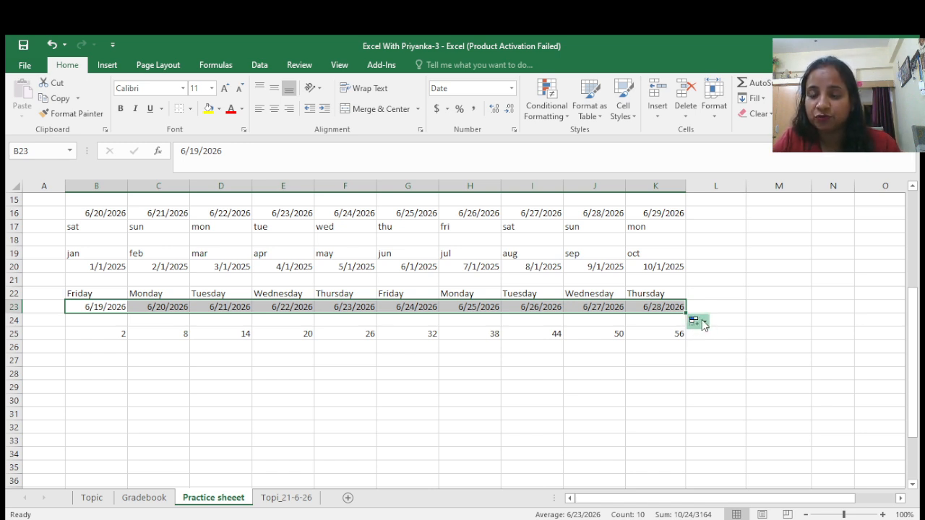
left_click(697, 416)
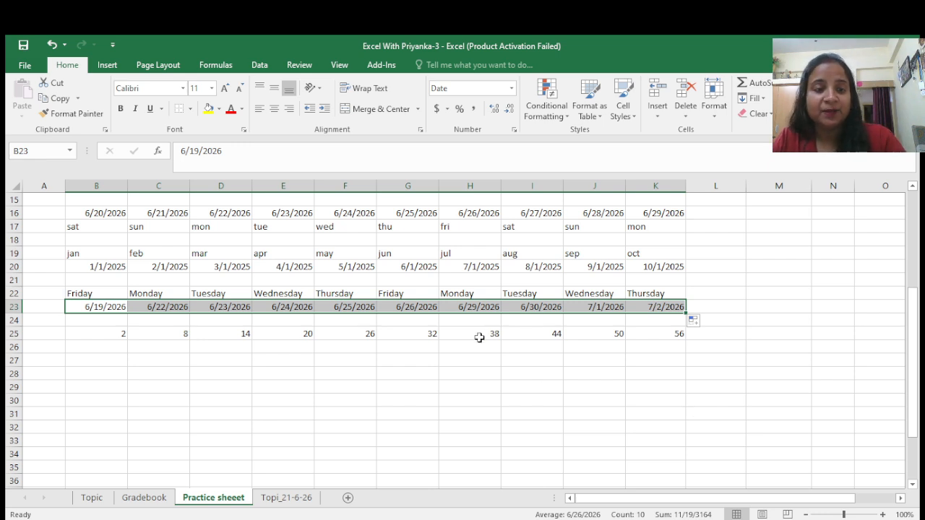
left_click(436, 372)
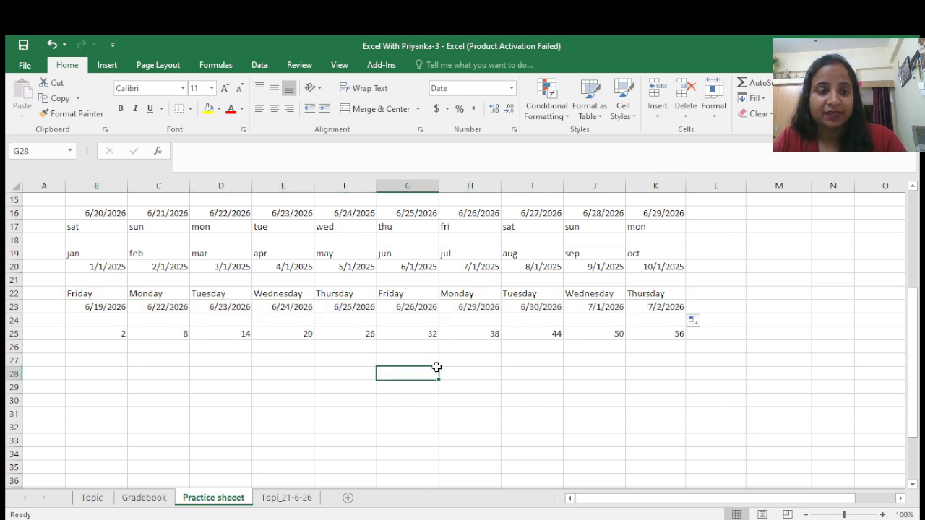
Compare the weekday names in row 22 with the dates in row 23, checking the Friday-to-Monday transitions.
left_click(107, 292)
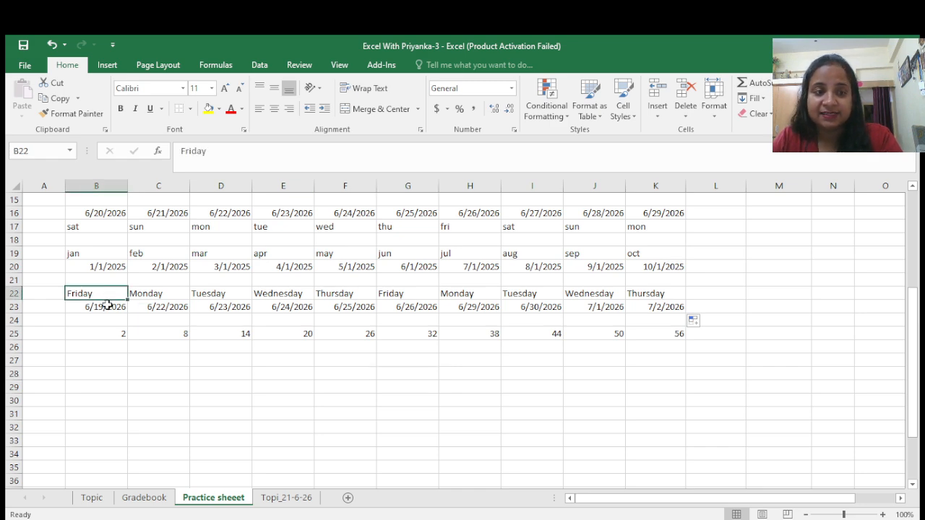
left_click(158, 305)
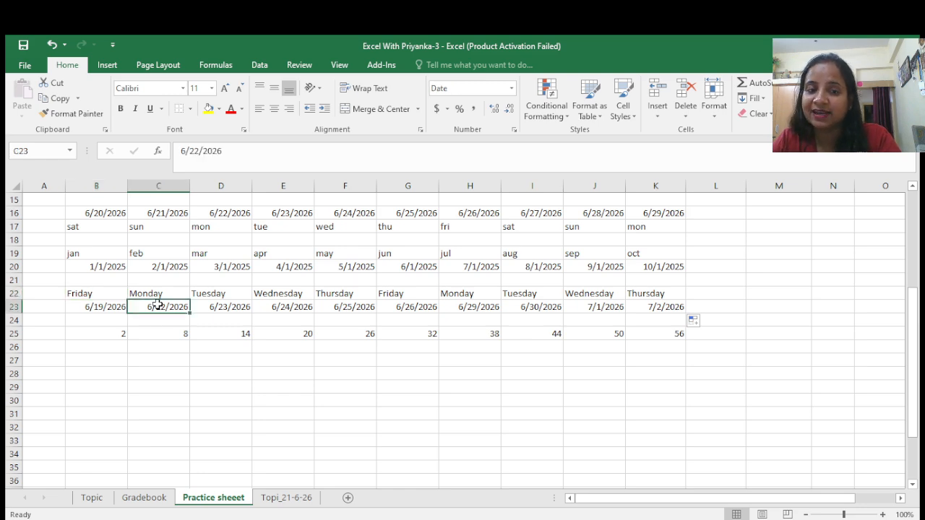
left_click(399, 293)
left_click(411, 307)
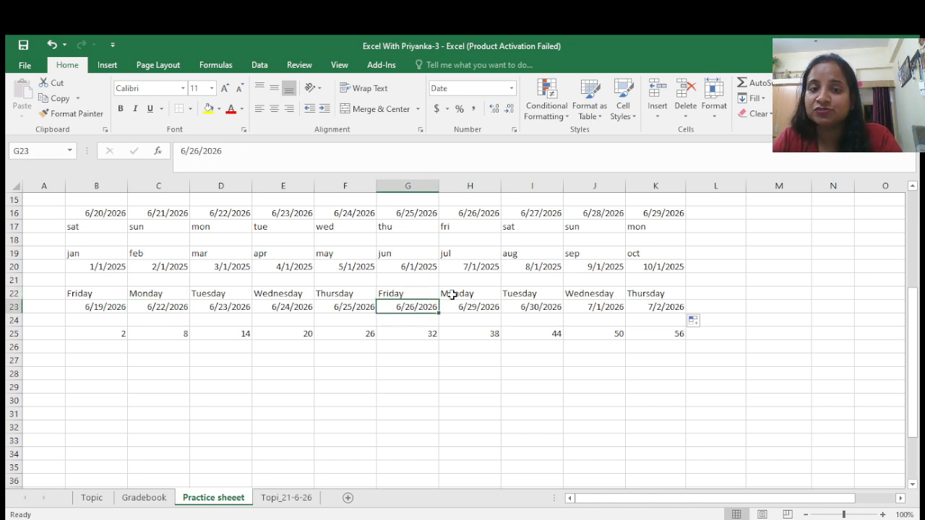
left_click(470, 294)
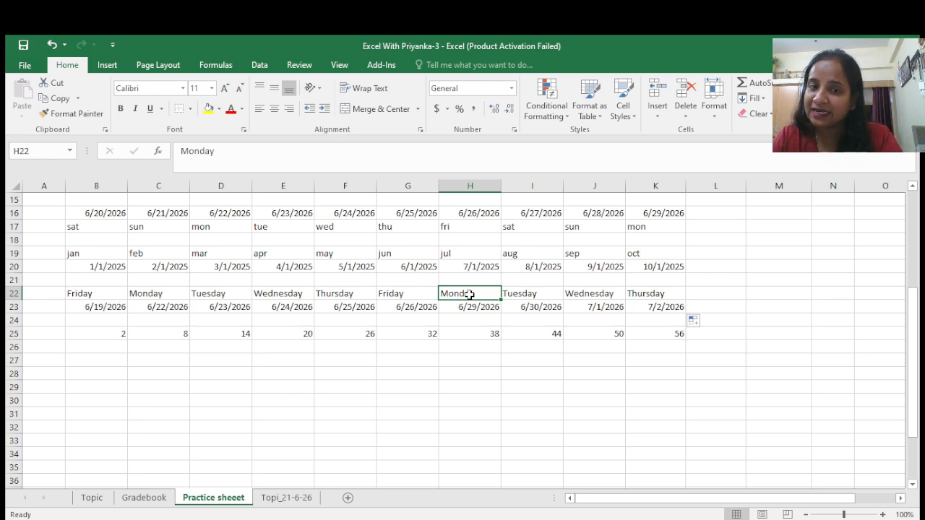
left_click(470, 308)
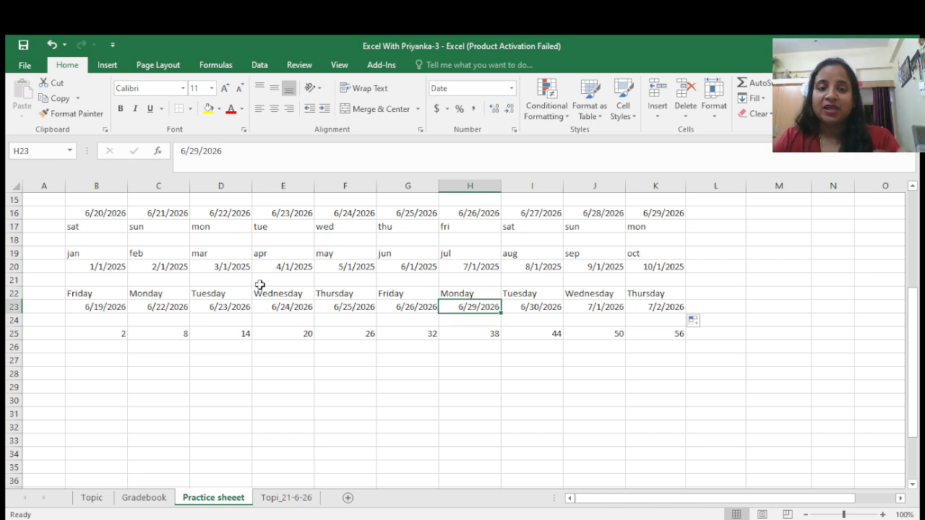
left_click(93, 309)
left_click_drag(93, 309, 652, 295)
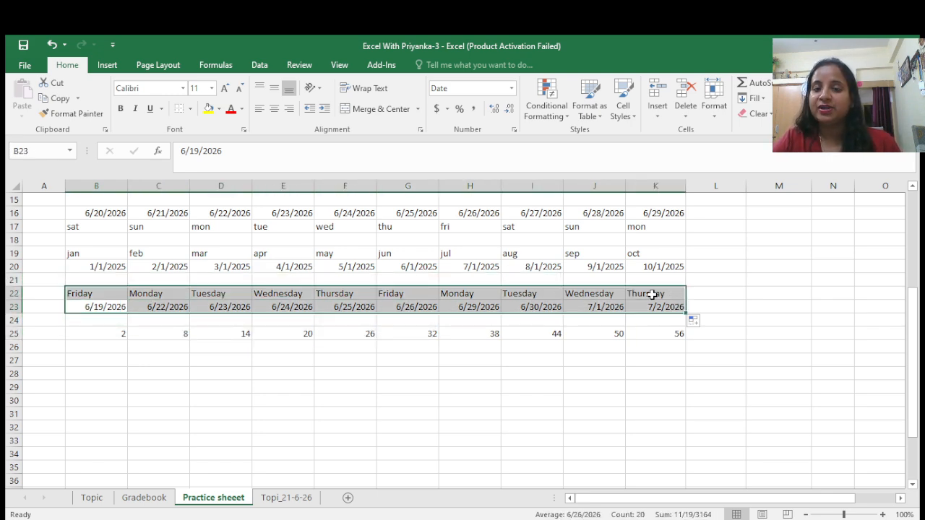
left_click(790, 316)
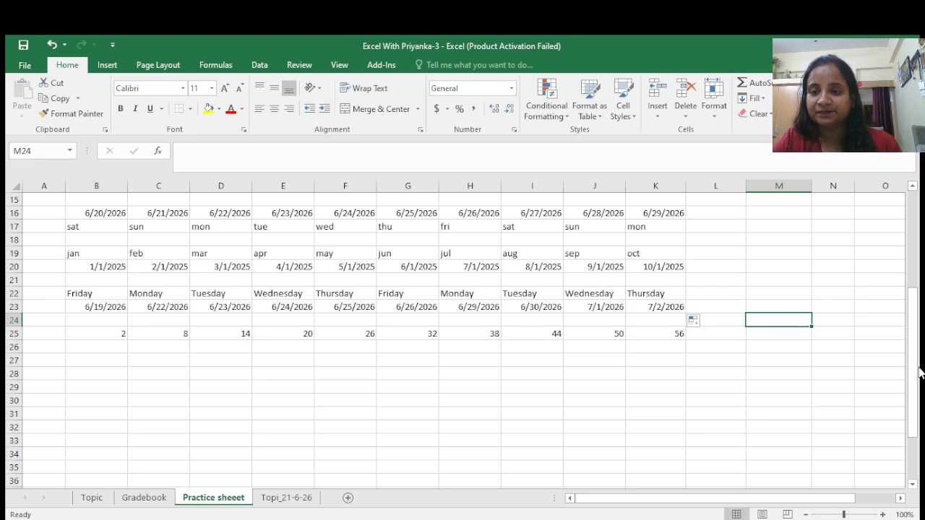
left_click_drag(915, 312, 909, 202)
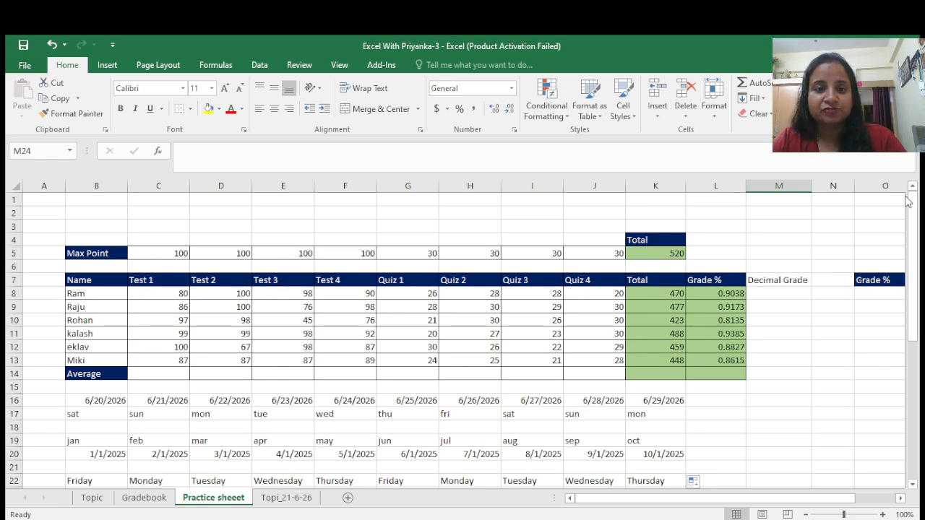
left_click(772, 280)
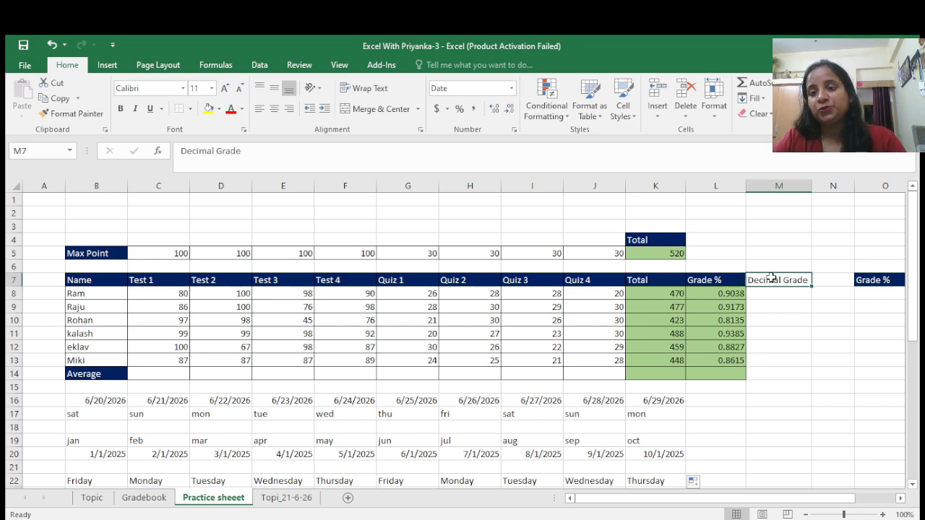
left_click(778, 293)
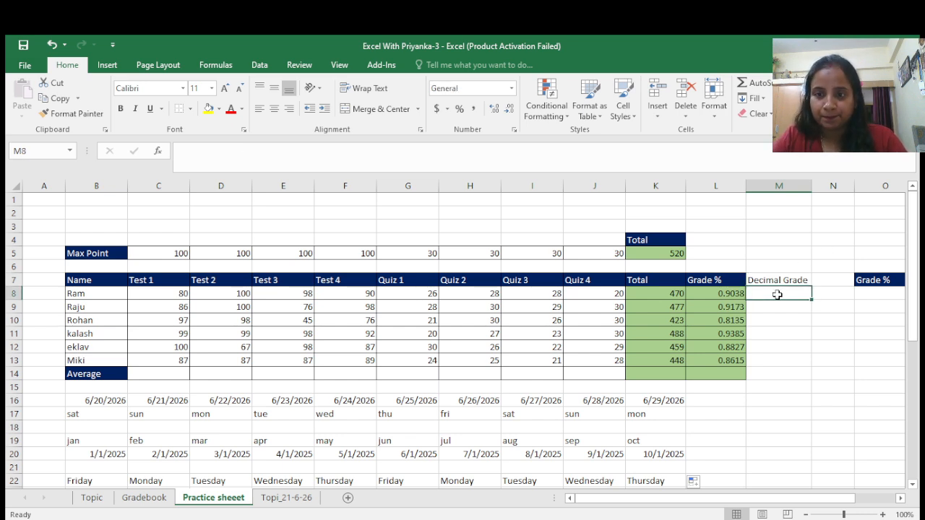
type("=")
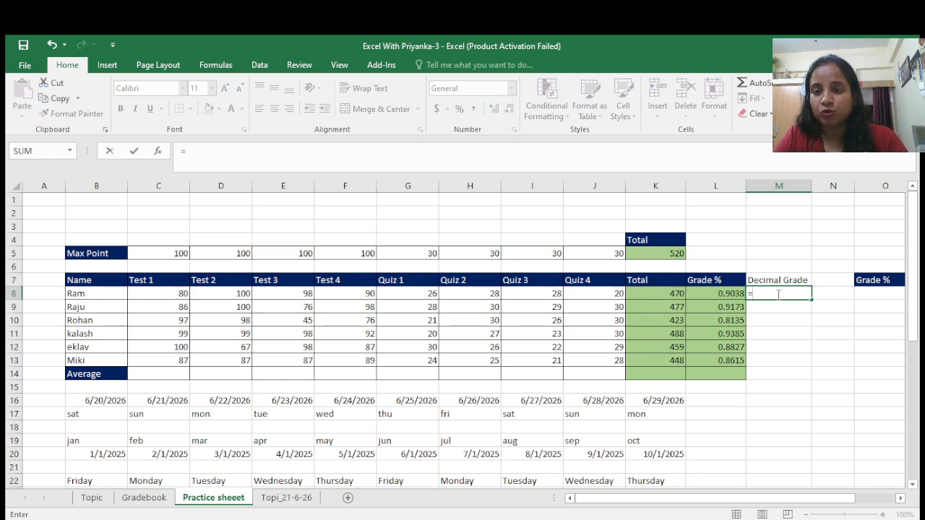
key("BackSpace")
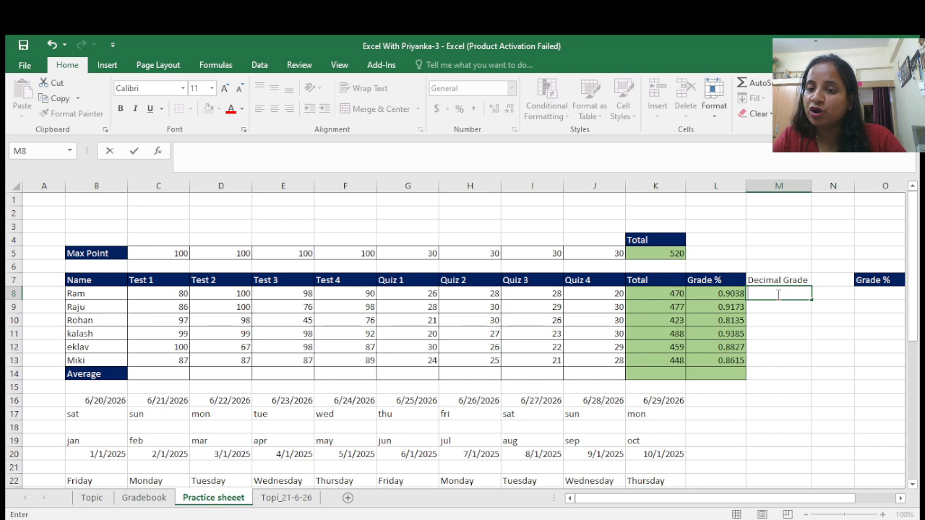
Copy the Total header's formatting from K7 to the Decimal Grade header in M7, and apply all borders to M7:M14.
left_click(780, 280)
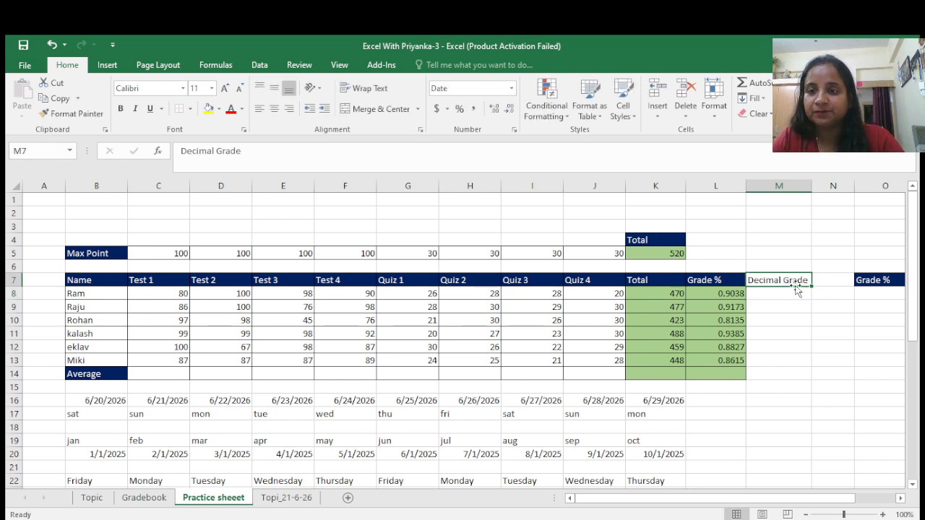
left_click(664, 280)
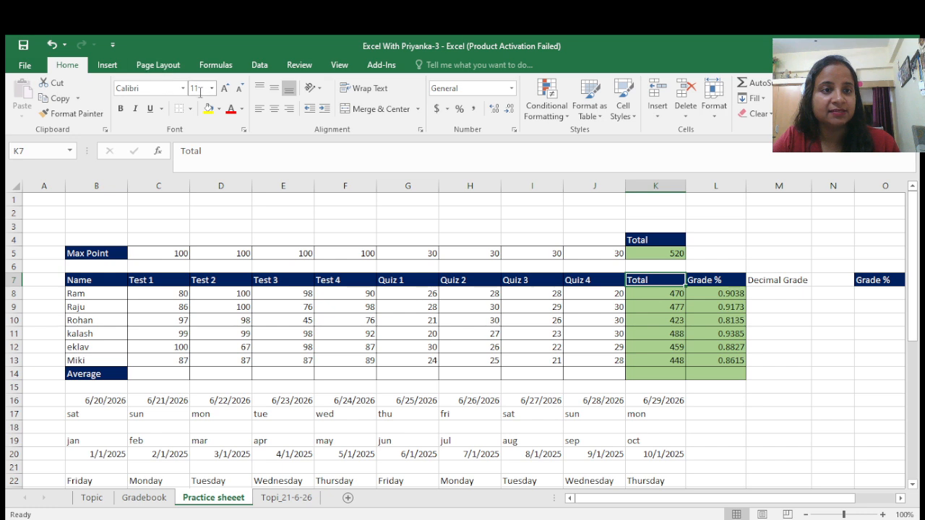
left_click(68, 114)
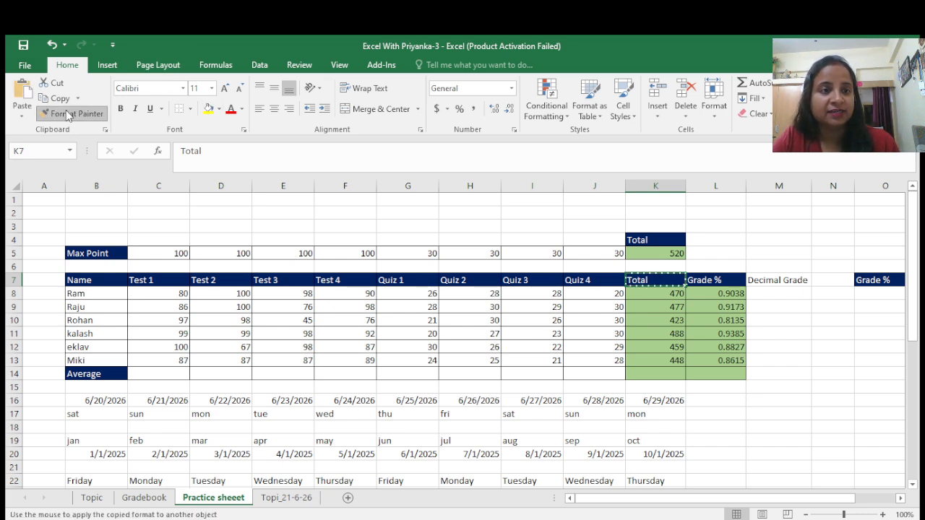
left_click(772, 279)
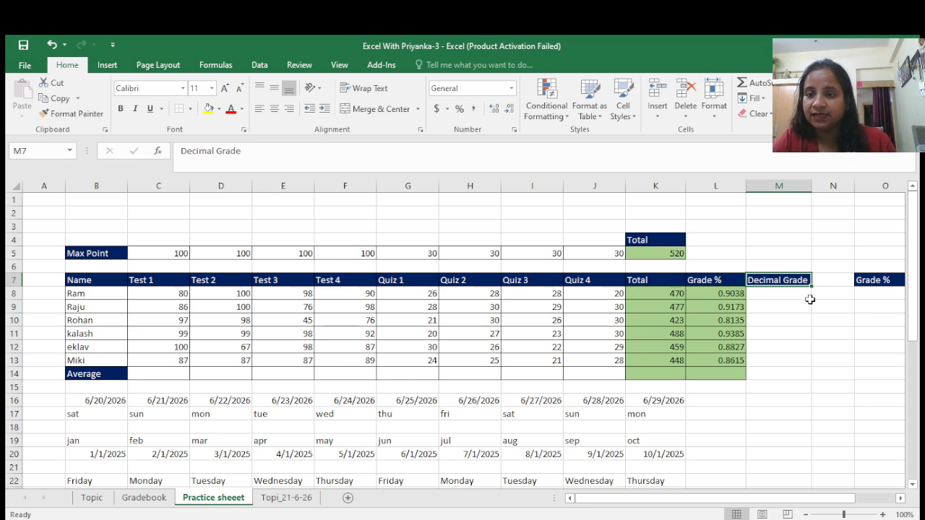
left_click_drag(791, 282, 795, 374)
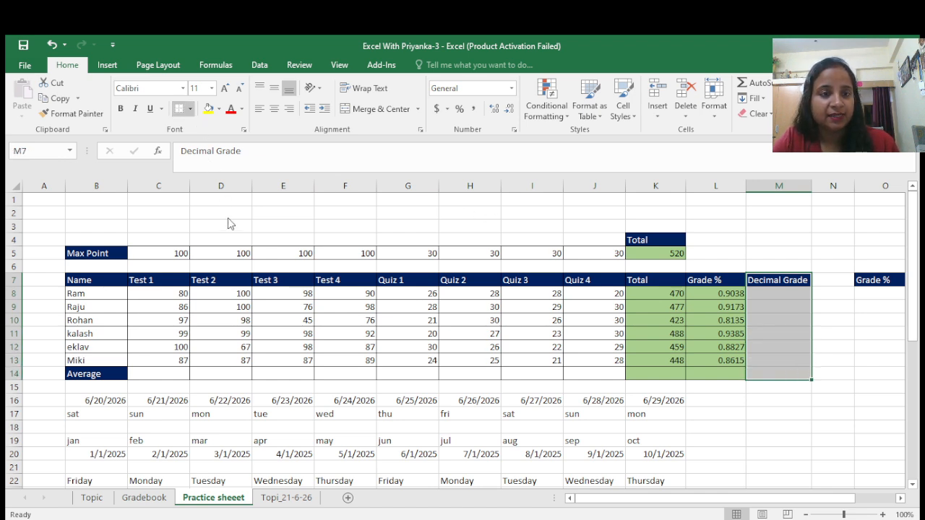
left_click(754, 304)
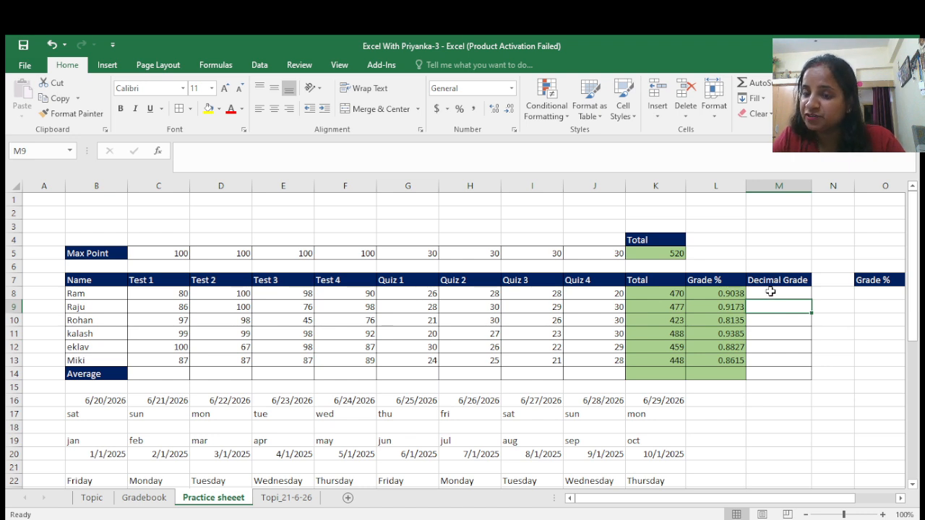
Enter 0 in O8 and 0 in P8 as the first Grade % and Decimal Grade pair of the lookup table.
left_click(770, 292)
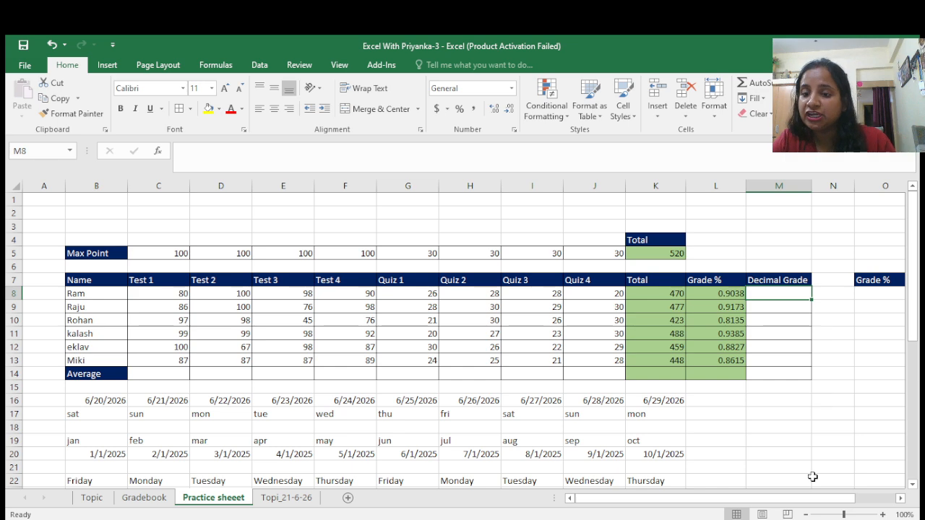
left_click_drag(809, 504, 858, 503)
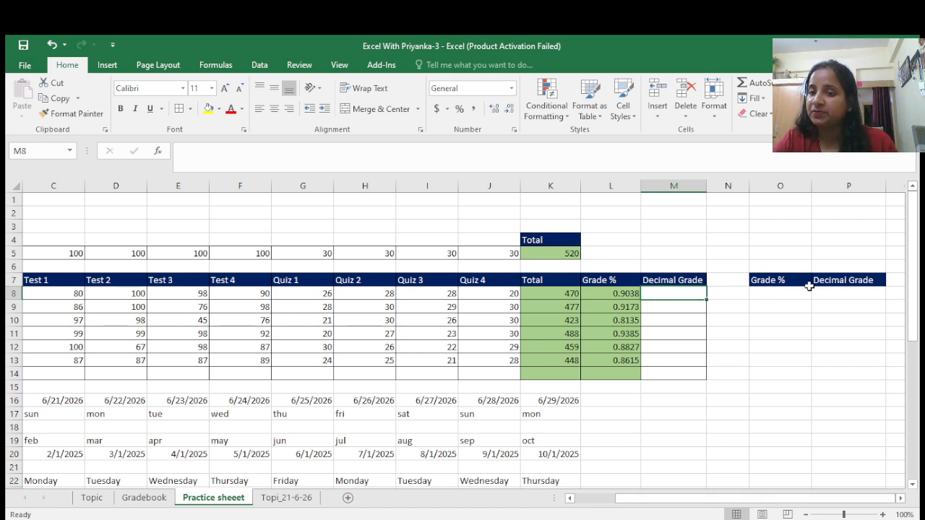
left_click(781, 295)
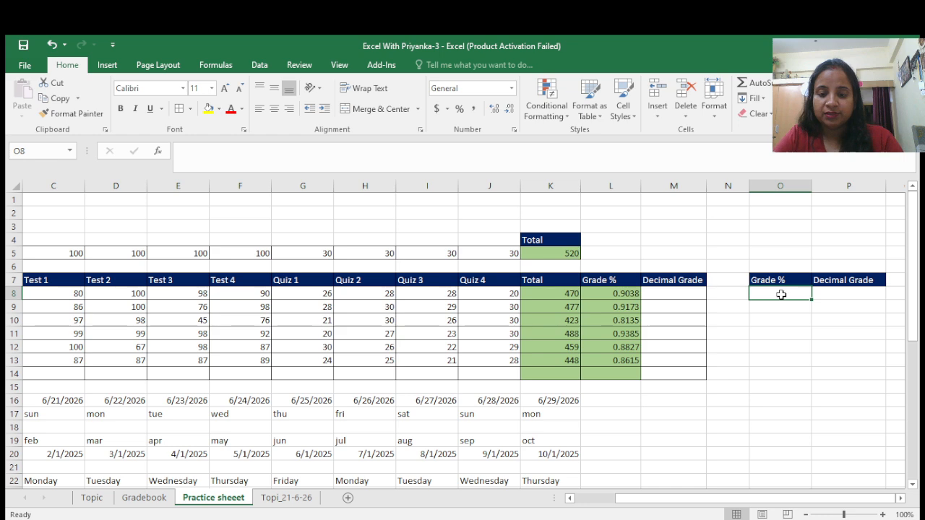
type("0")
key("Tab")
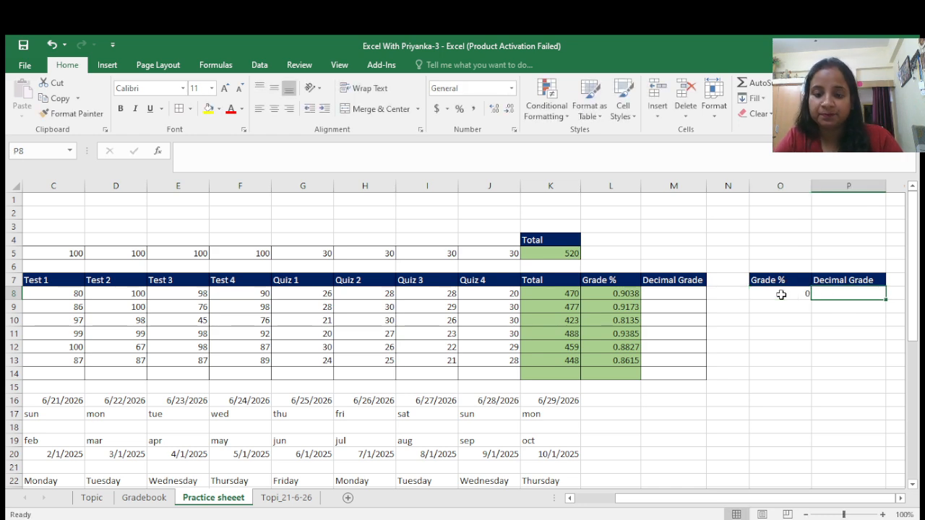
type("0")
key("Return")
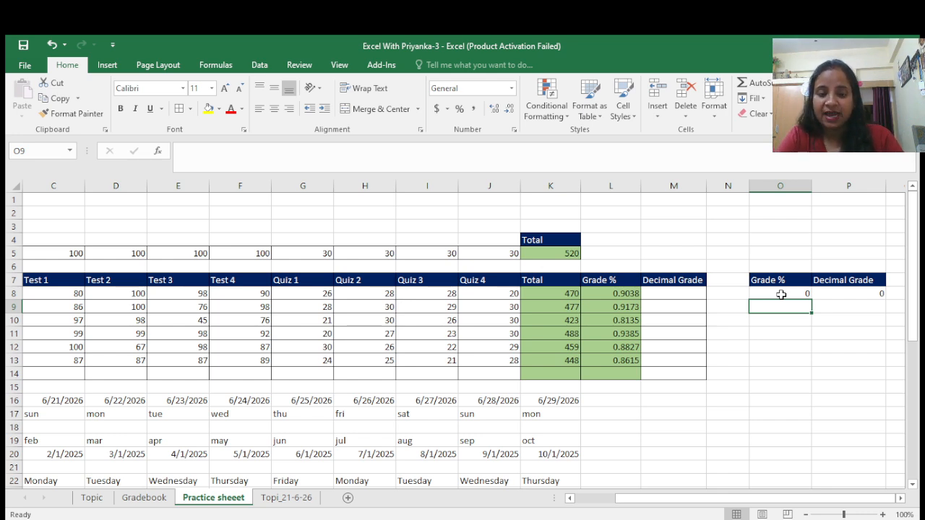
Enter 6.1 as the Grade % in O9 and .7 as the Decimal Grade in P9.
type("6.1")
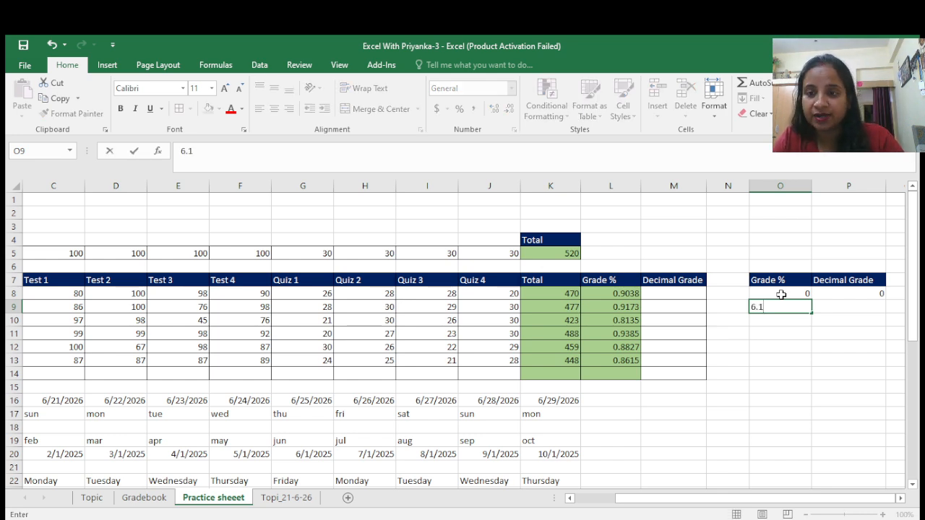
key("Tab")
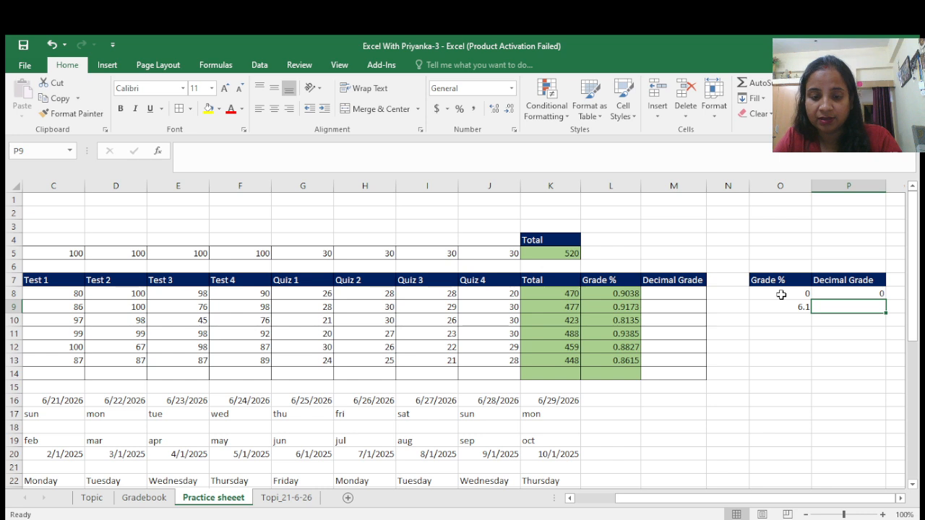
type(".7")
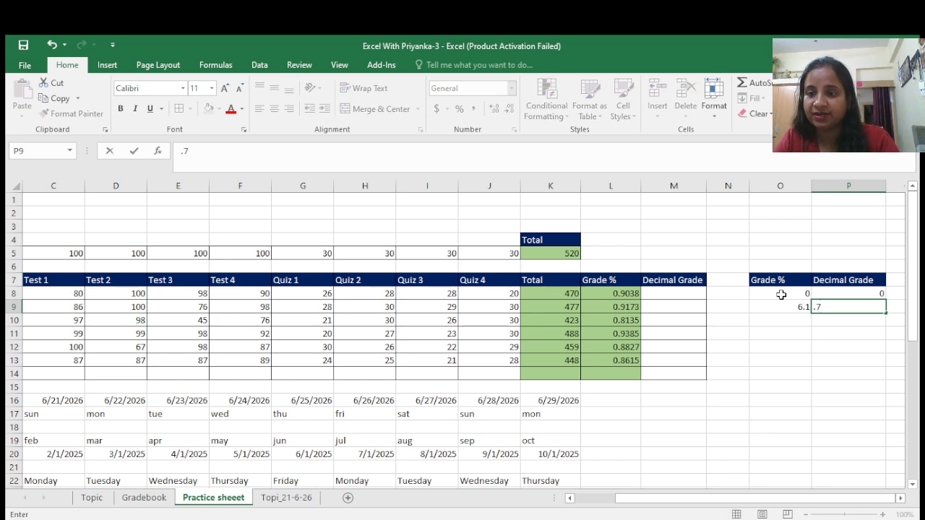
key("Return")
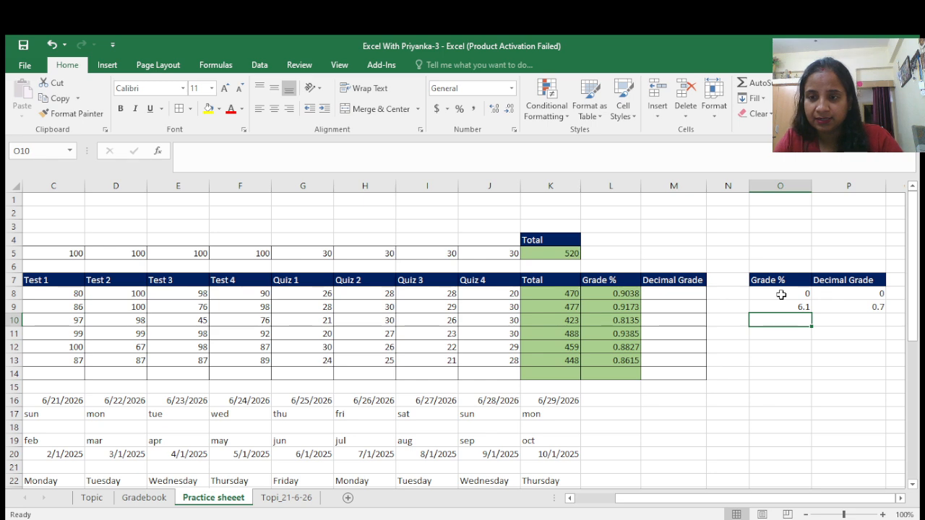
Change the lookup table's Grade % value in O9 to 6.01.
left_click(796, 308)
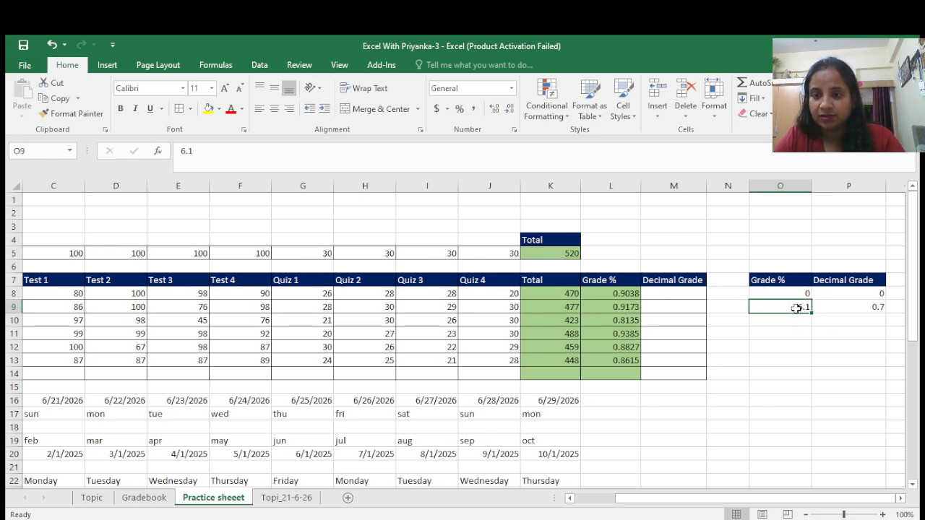
type("6.01")
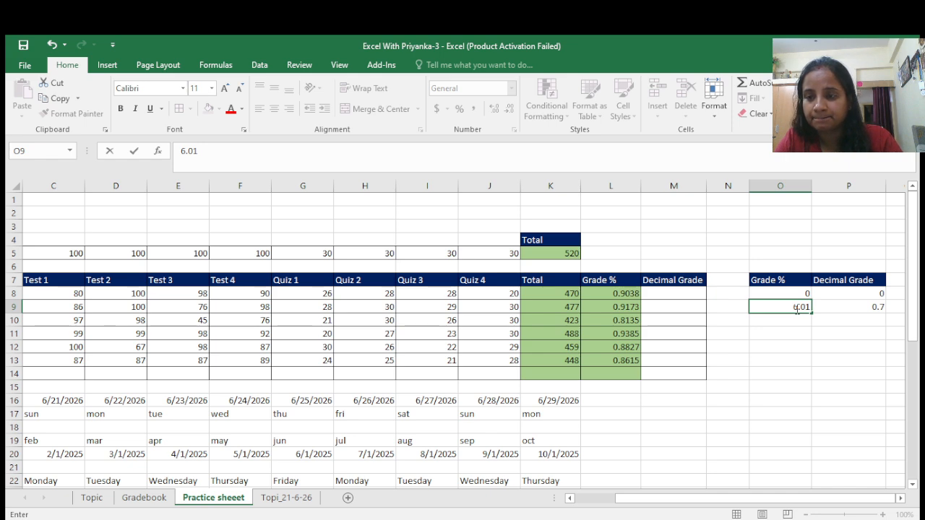
key("Return")
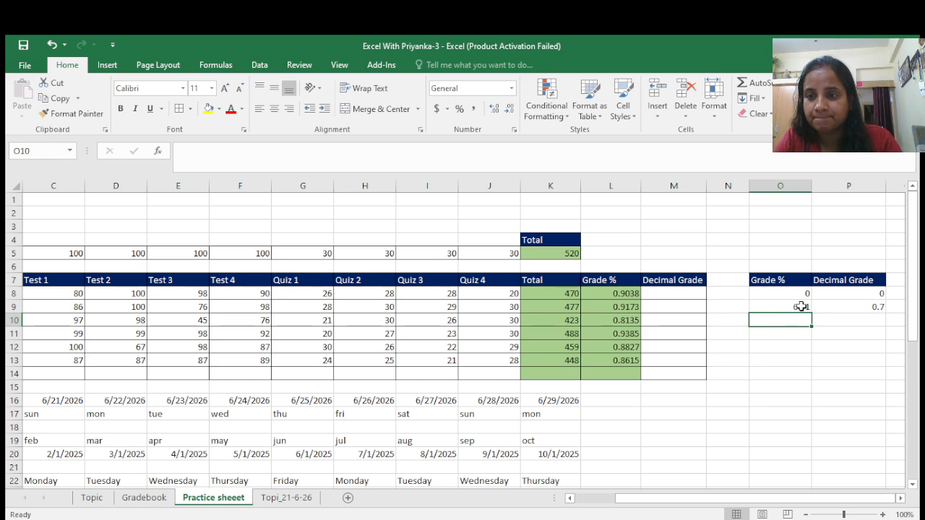
Set the Grade % in O9 to .61, checking the decimal format used in L9.
left_click(807, 306)
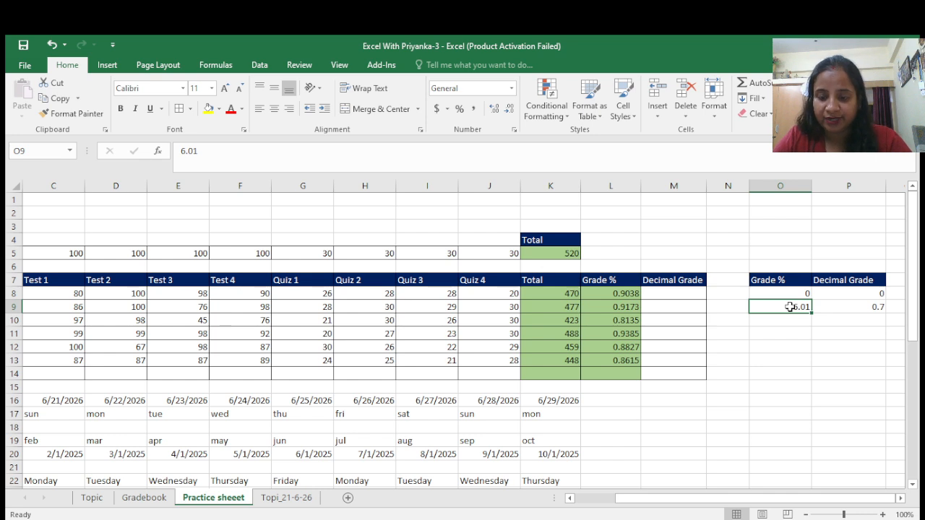
type(".")
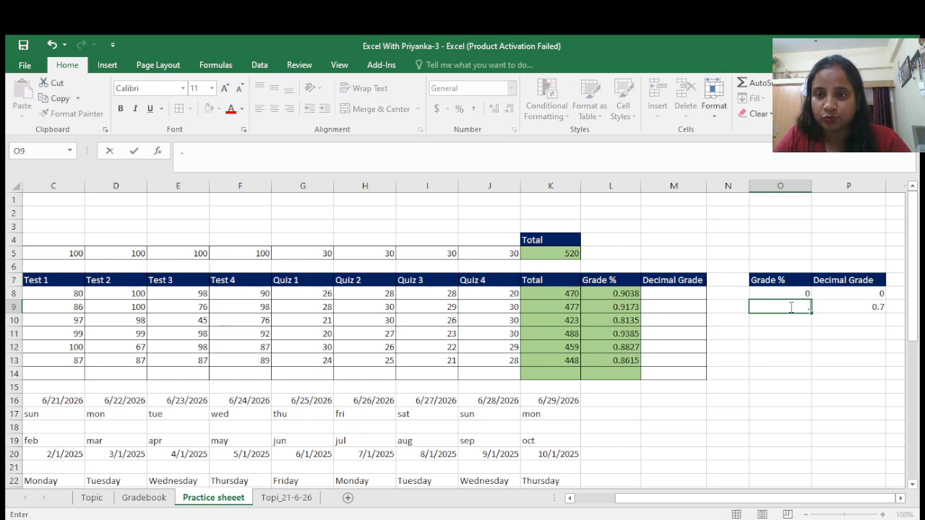
left_click(631, 307)
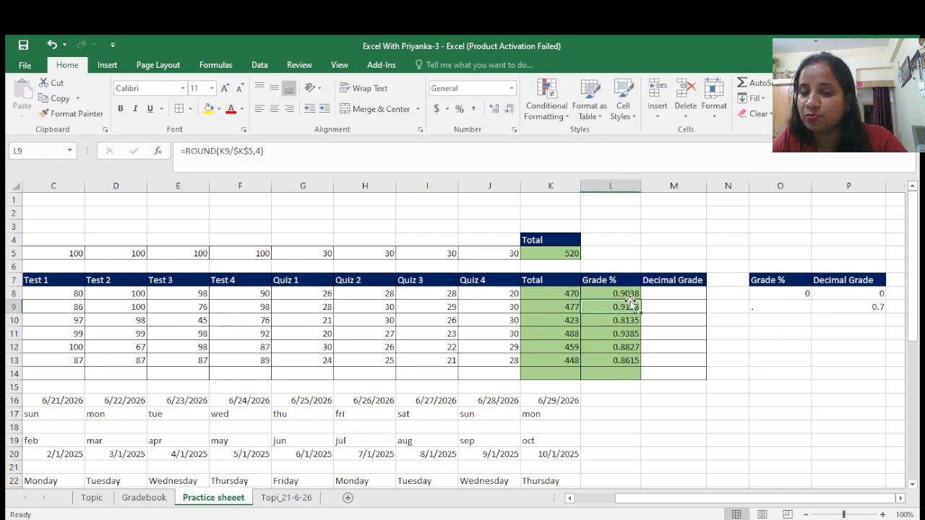
left_click(789, 304)
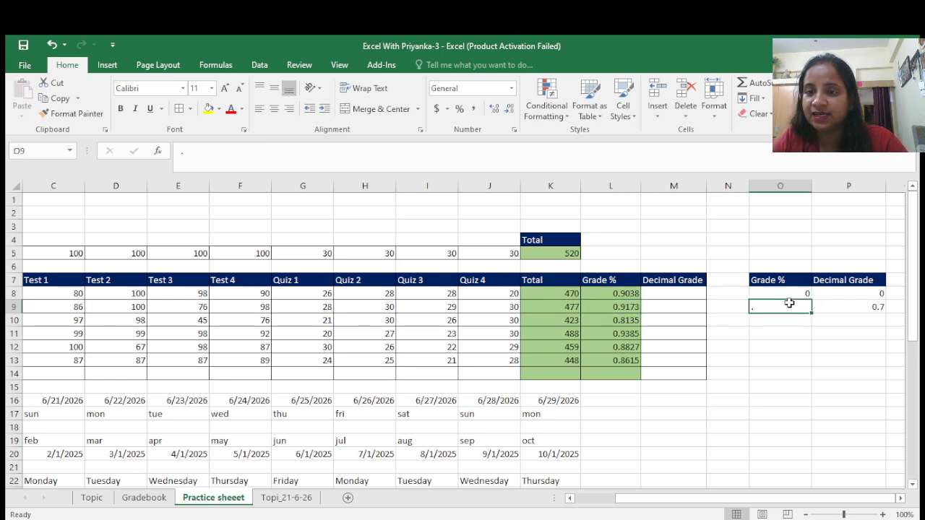
type(".")
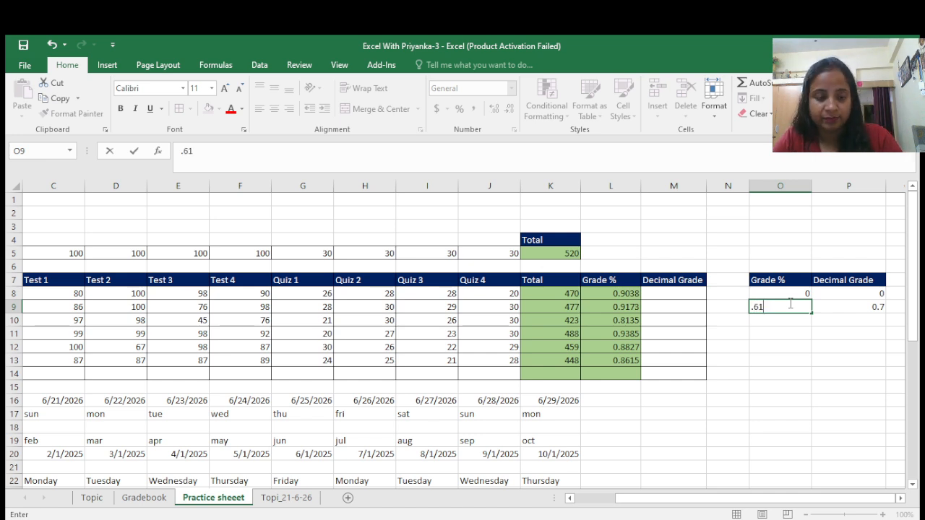
key("Tab")
key("Return")
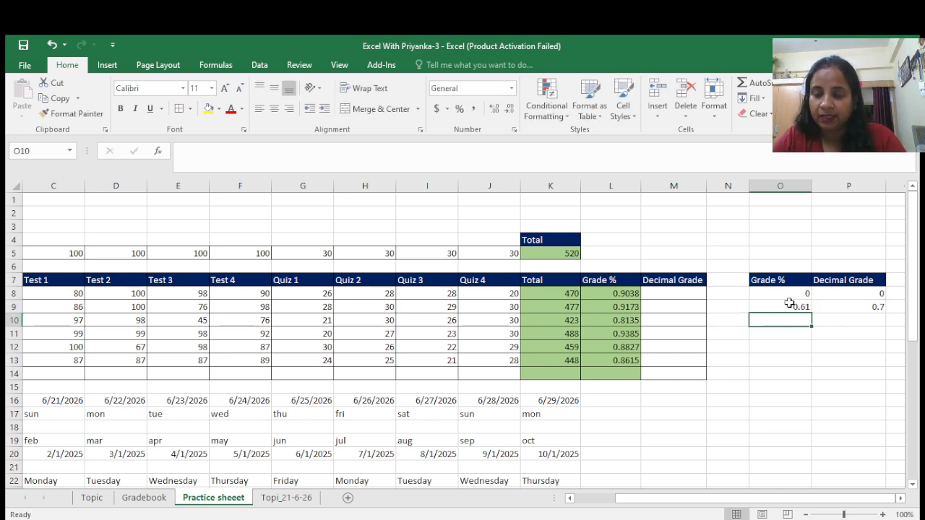
Enter .62 as the Grade % in O10 and .8 as the Decimal Grade in P10.
type(".62")
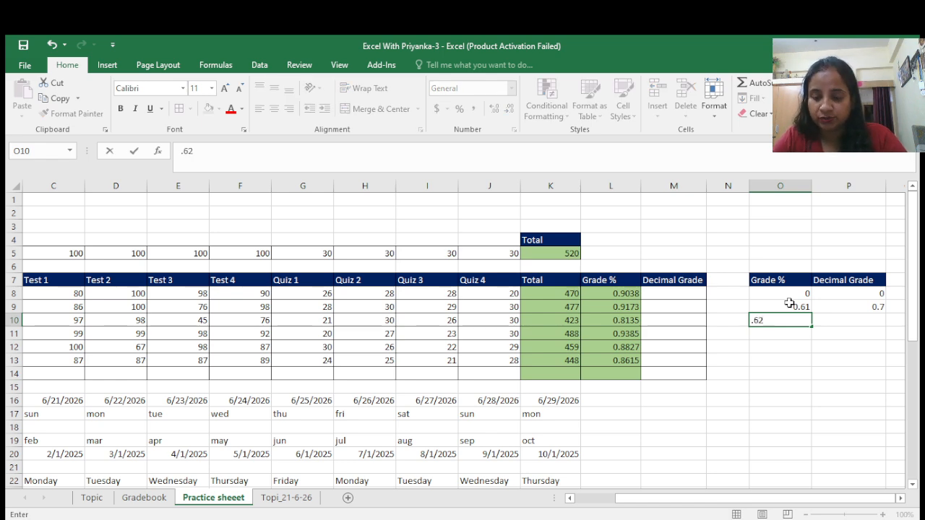
key("Return")
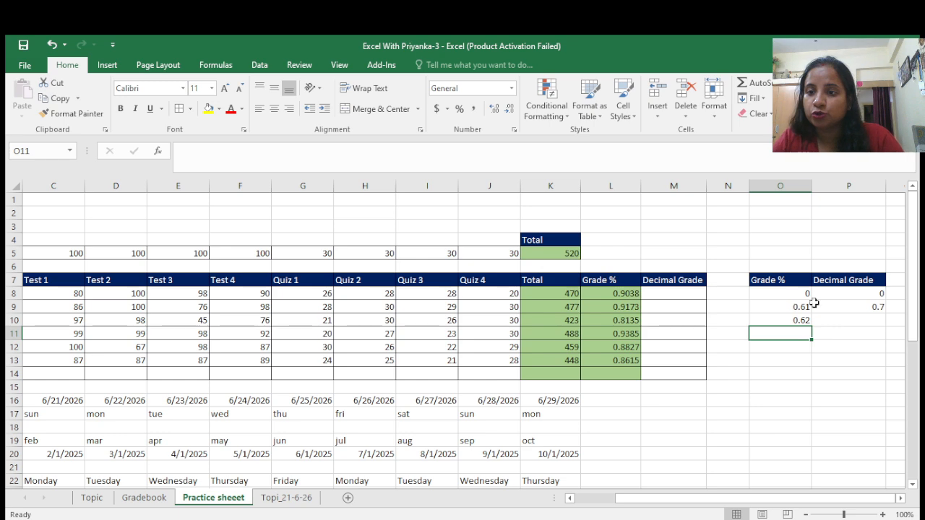
left_click(861, 317)
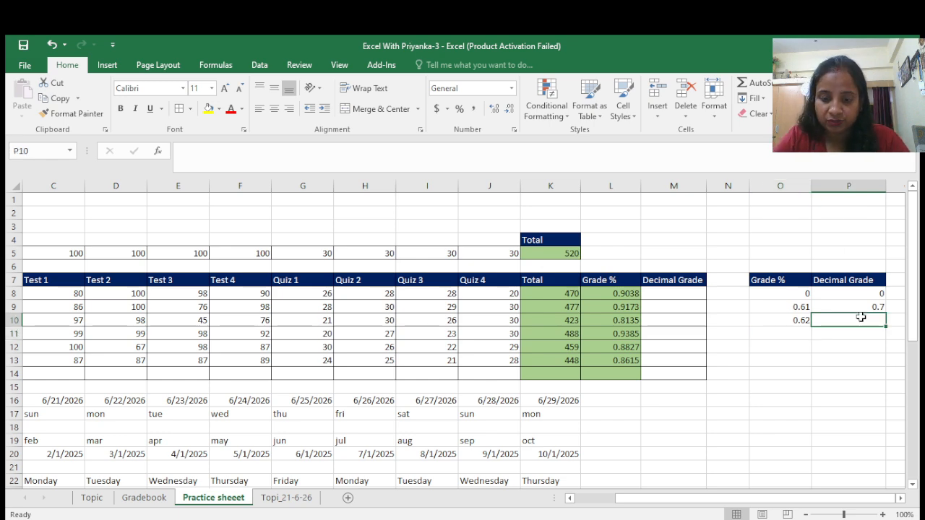
type(".8")
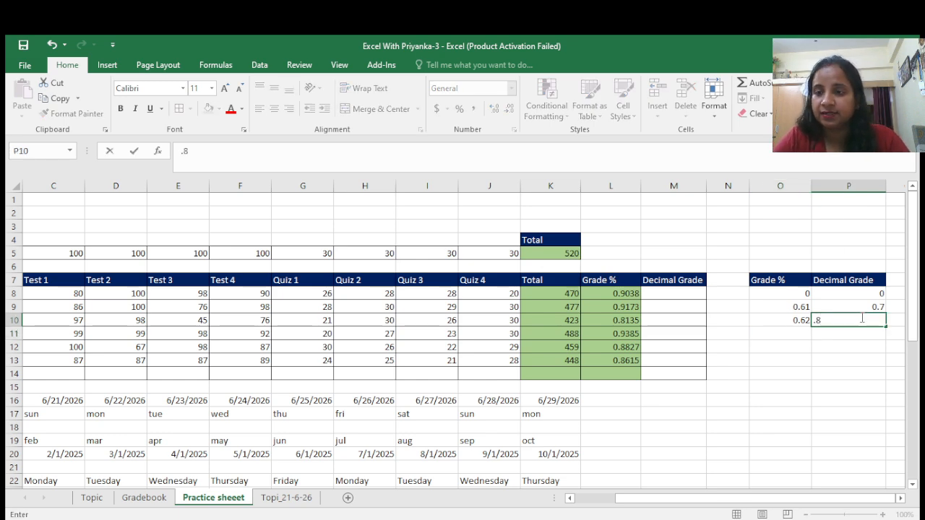
key("Right")
left_click(797, 323)
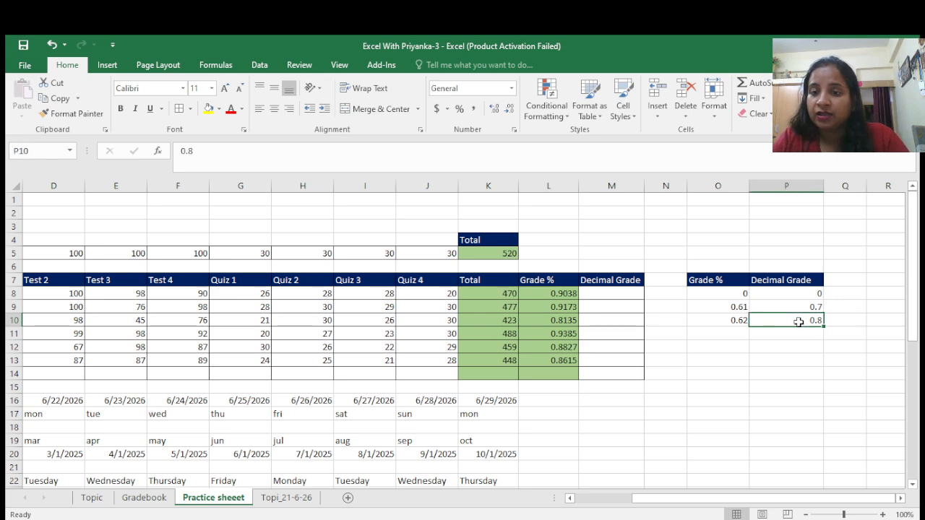
Extend the Grade % and Decimal Grade series from O9:P10 down to row 42, reaching 0.94 and 4.
left_click_drag(739, 307, 739, 320)
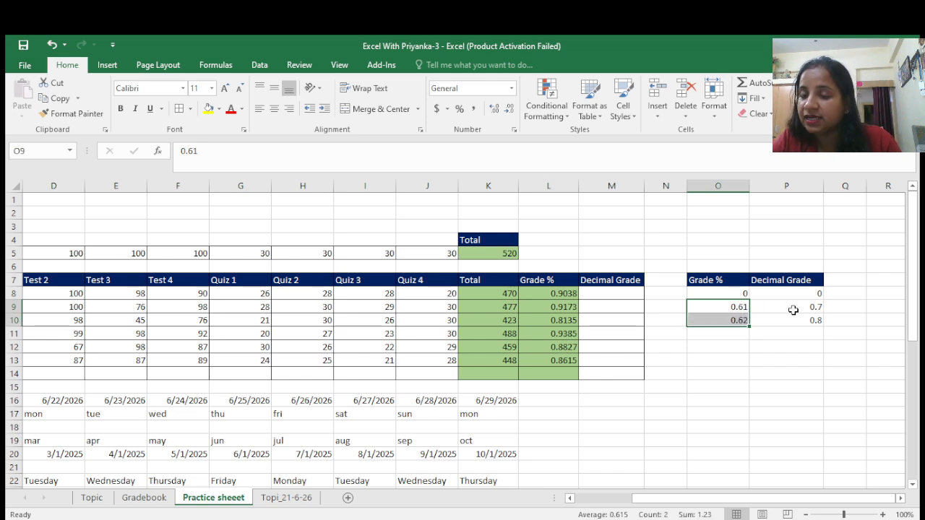
left_click_drag(793, 310, 797, 321)
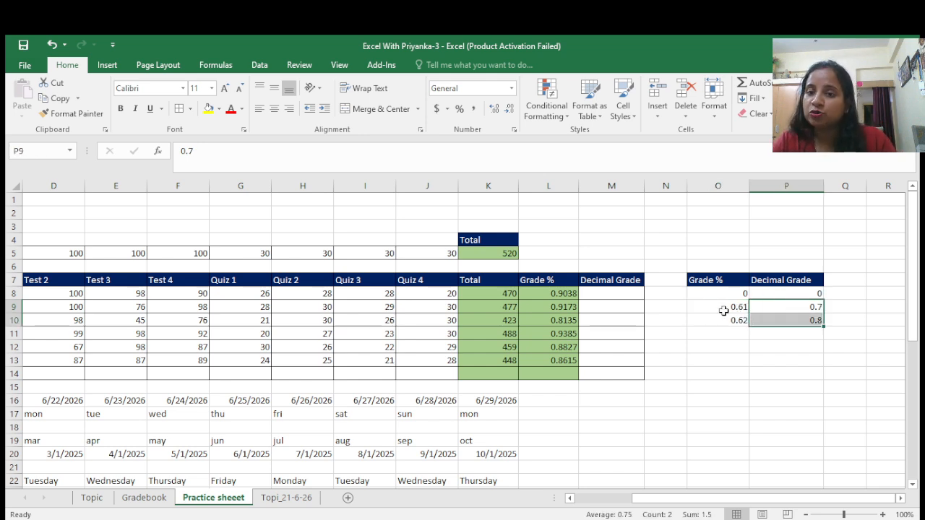
left_click_drag(712, 307, 776, 316)
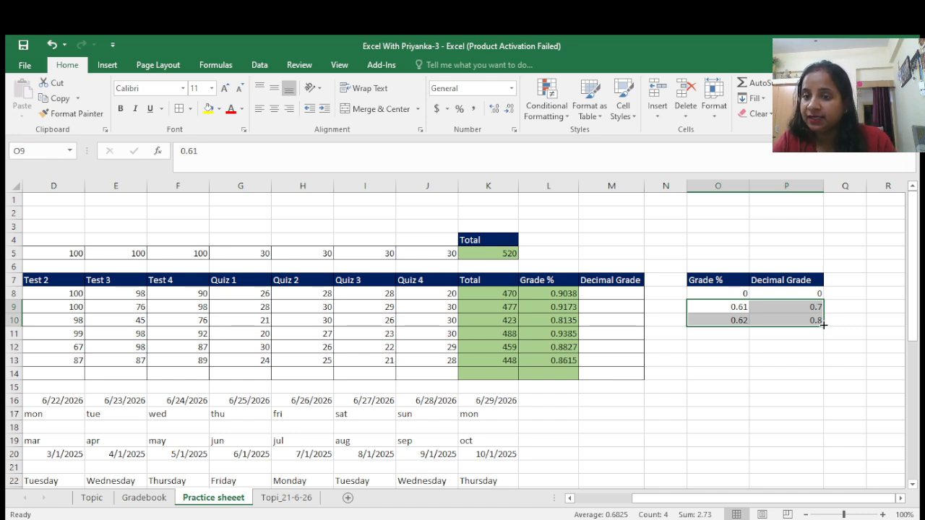
left_click_drag(823, 326, 827, 426)
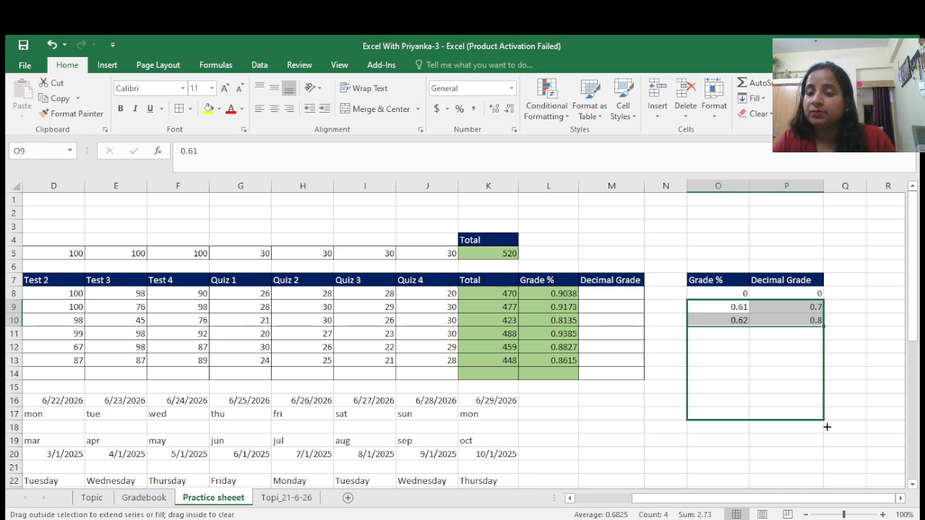
left_click_drag(827, 427, 824, 474)
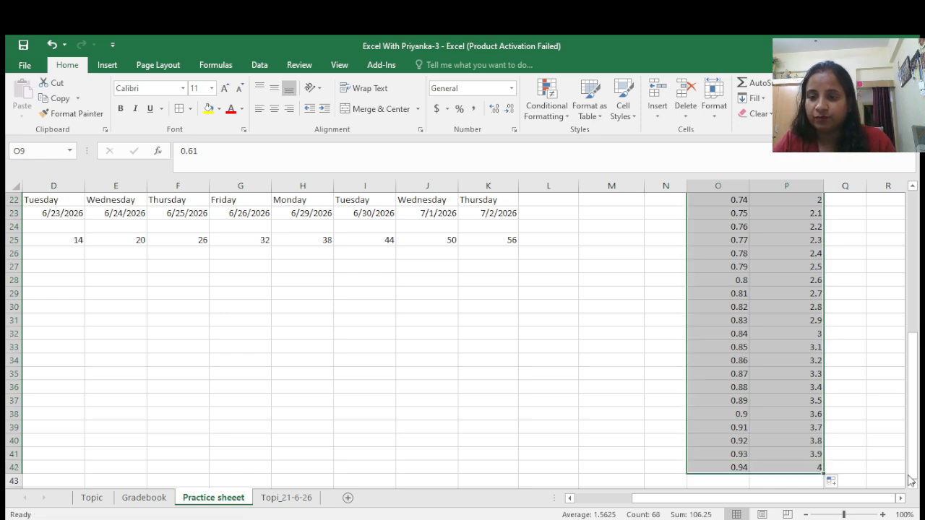
scroll(896, 320, "up", 7)
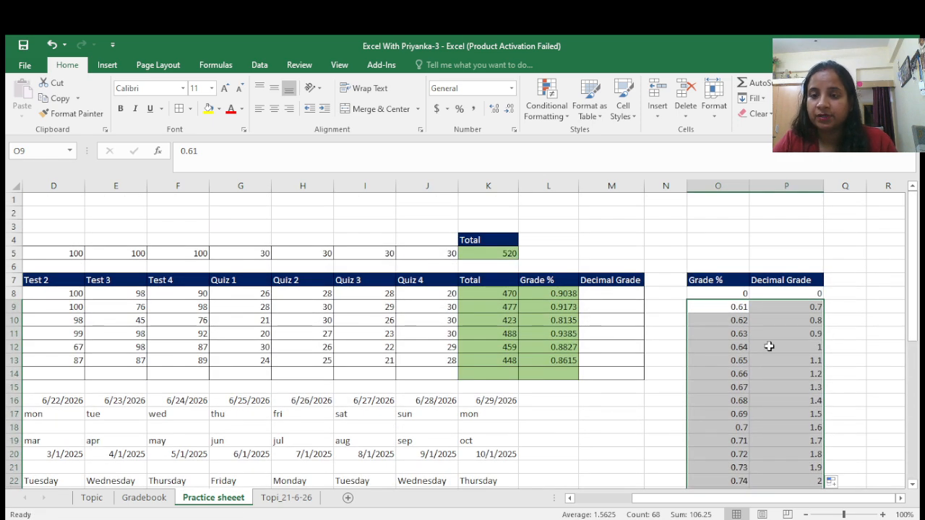
Apply all borders to the lookup table values in O8:P42.
left_click(748, 373)
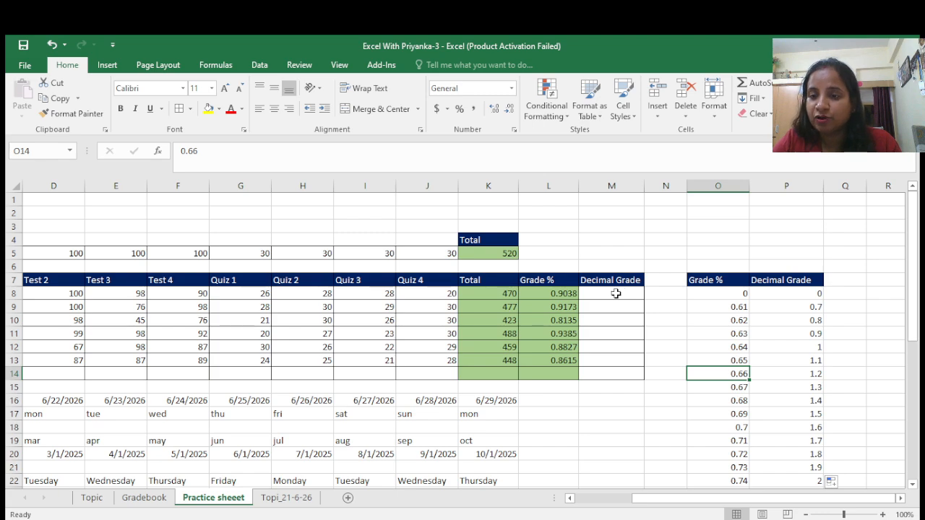
left_click_drag(705, 293, 812, 375)
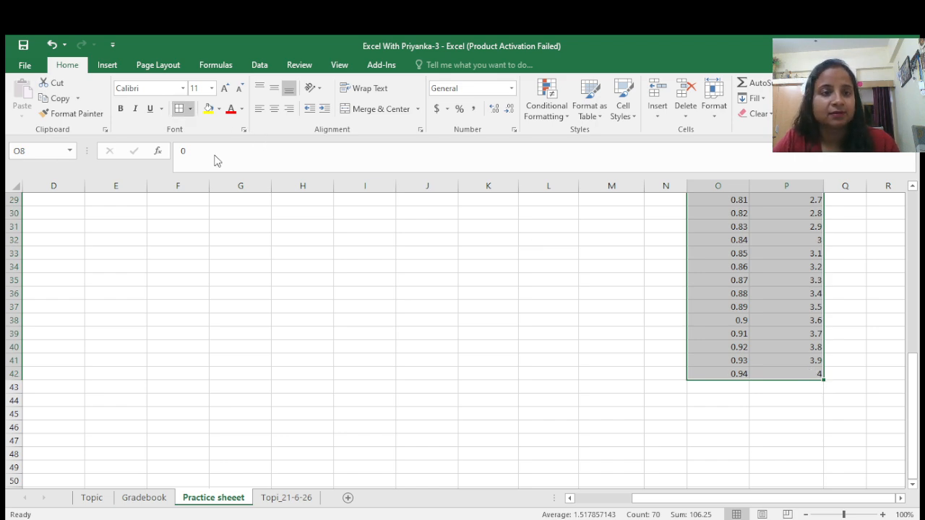
scroll(216, 217, "up", 9)
scroll(216, 217, "up", 1)
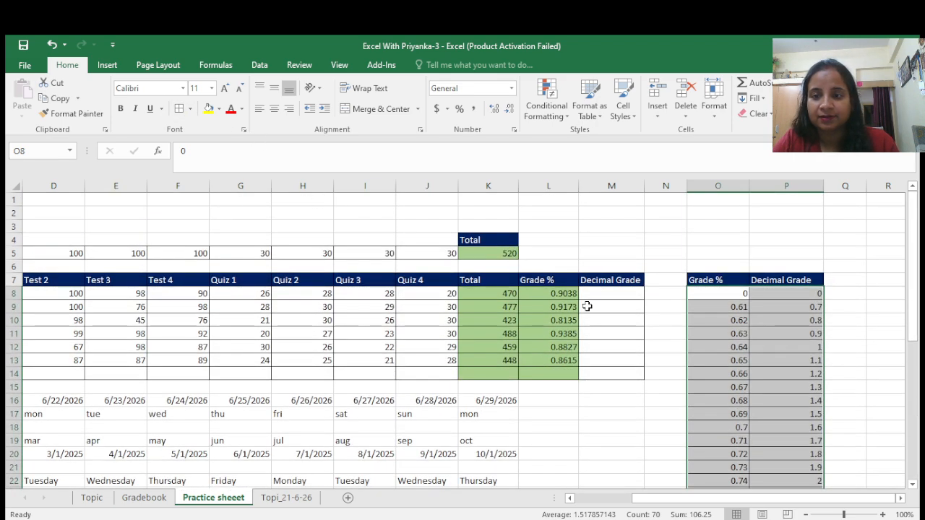
left_click(773, 336)
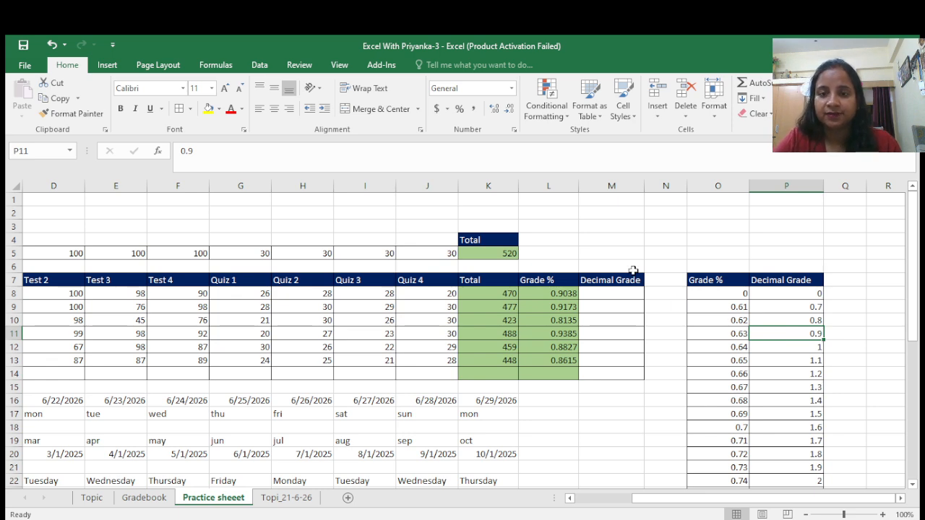
left_click_drag(602, 295, 603, 373)
left_click(559, 377)
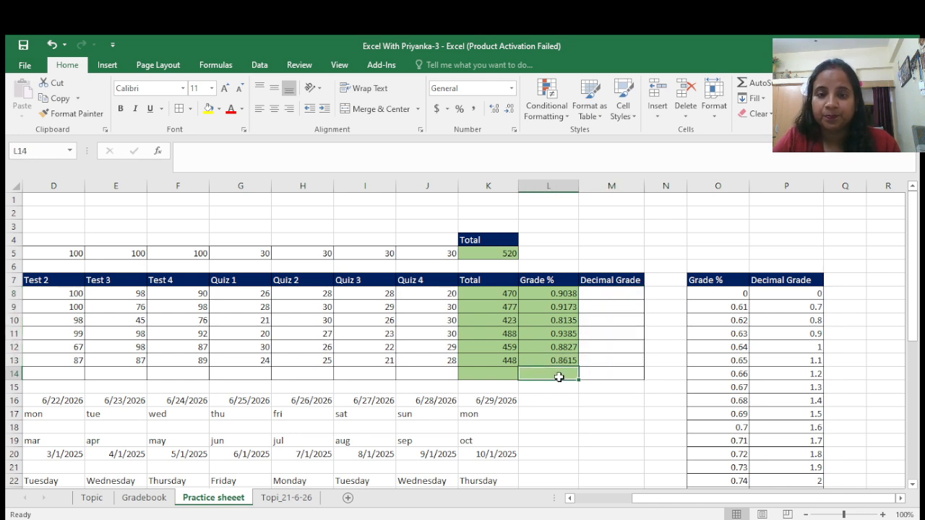
left_click(219, 108)
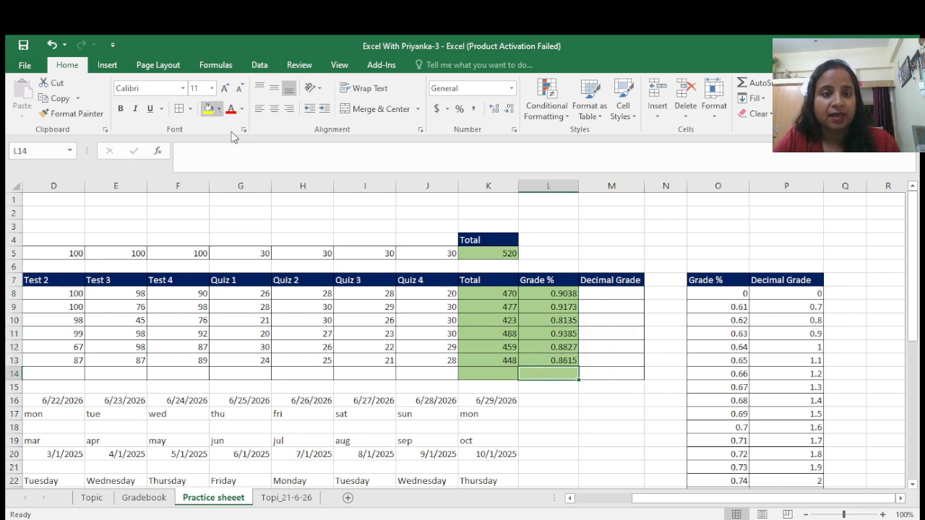
left_click(310, 170)
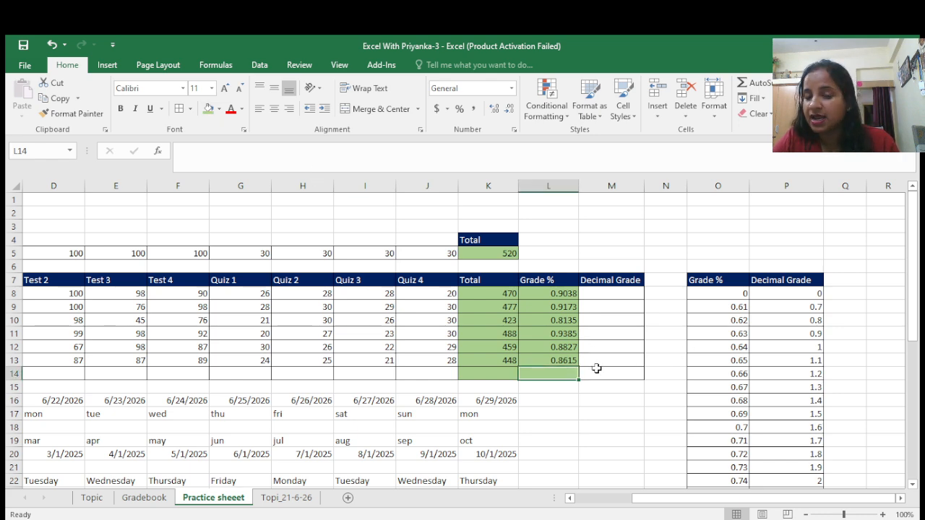
left_click(597, 370)
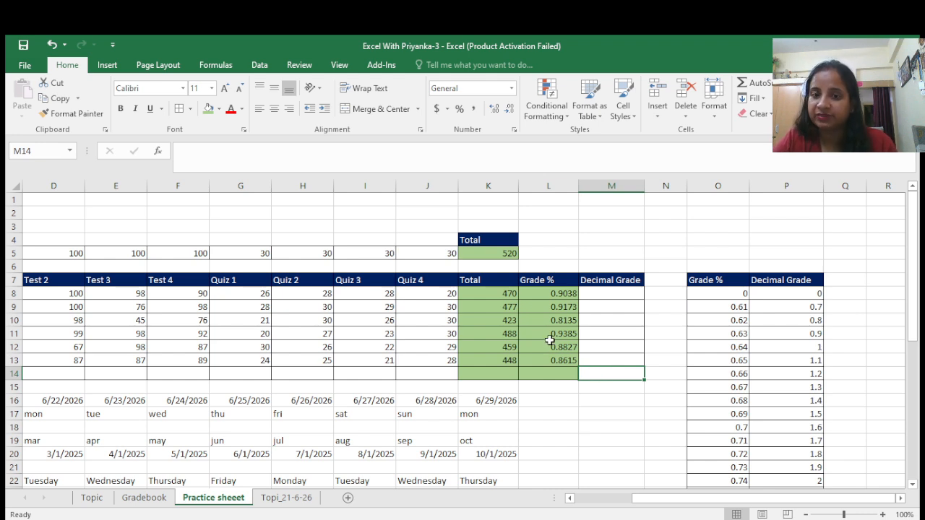
left_click(494, 371)
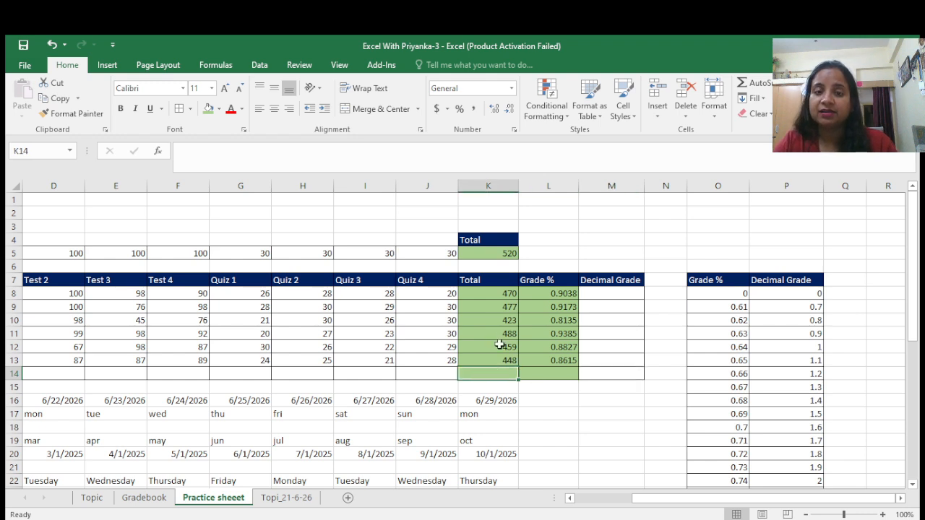
left_click(503, 336)
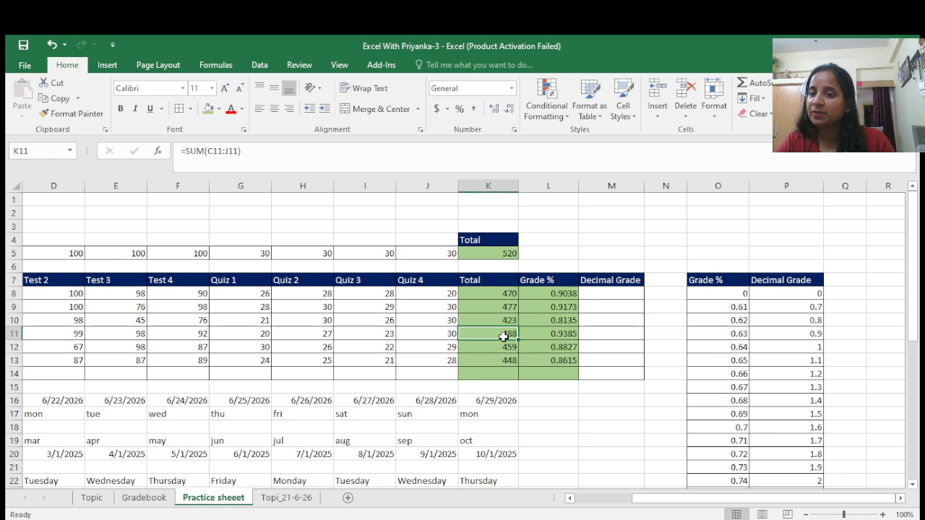
left_click(605, 290)
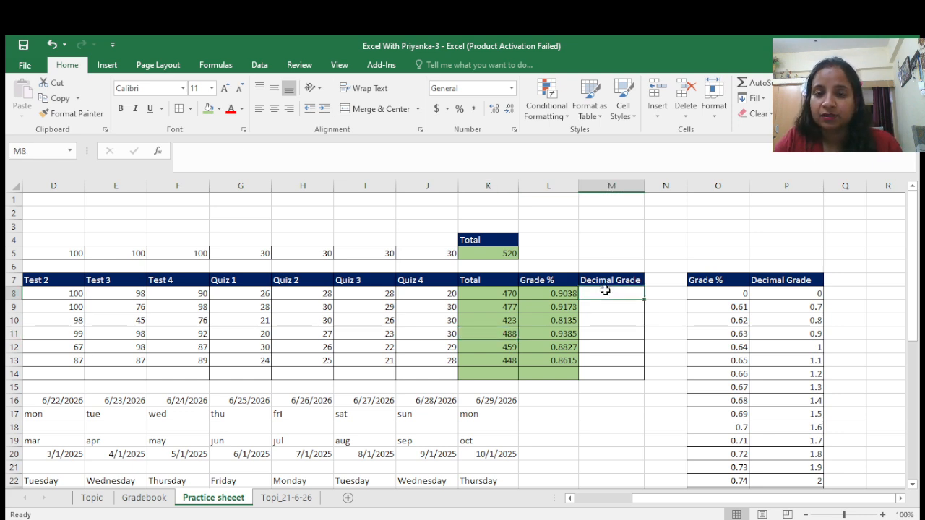
Copy the green bordered cell formatting from L14 onto the Decimal Grade cells M8:M14 with Format Painter.
left_click(552, 374)
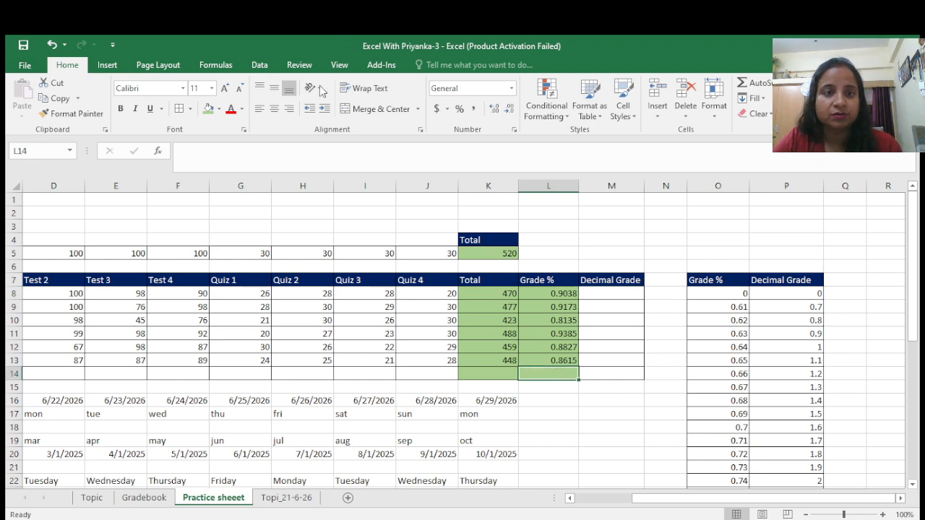
left_click(73, 113)
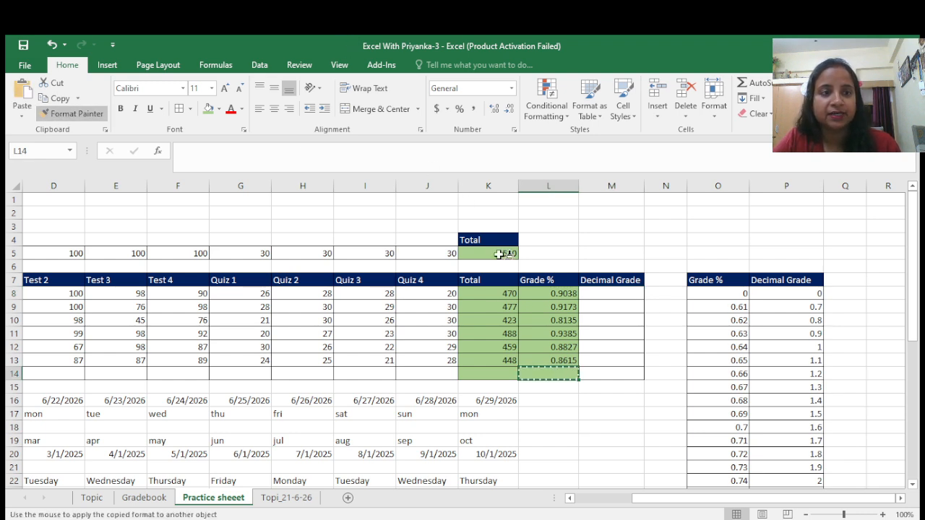
mouse_move(599, 291)
left_mouse_down()
mouse_move(600, 382)
mouse_move(600, 372)
left_mouse_up()
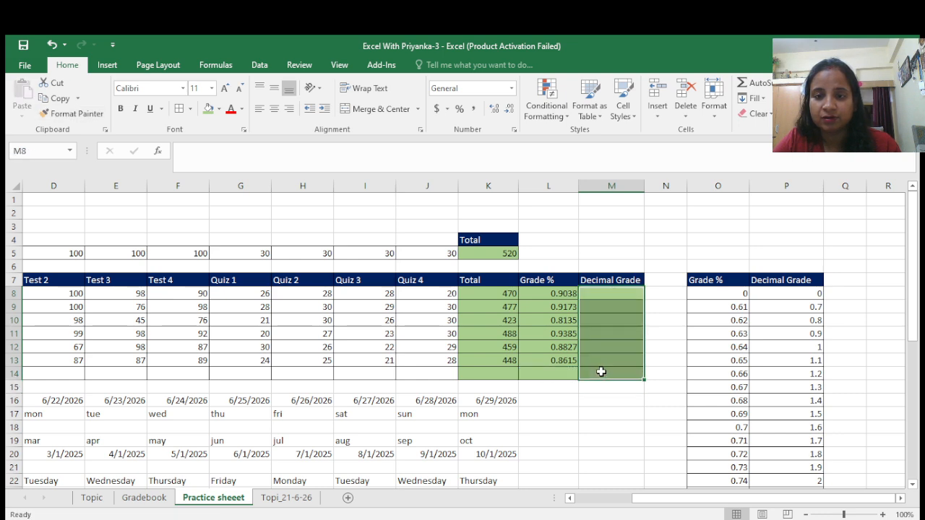
left_click(613, 370)
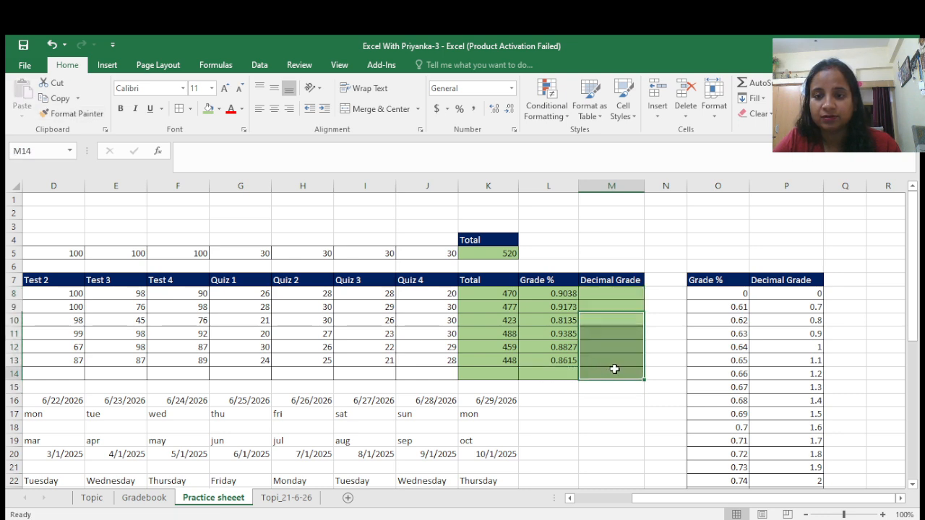
Enter =VLOOKUP(L8,O8:P42,2) in M8 to look up the Decimal Grade for the first row's Grade %.
left_click(605, 291)
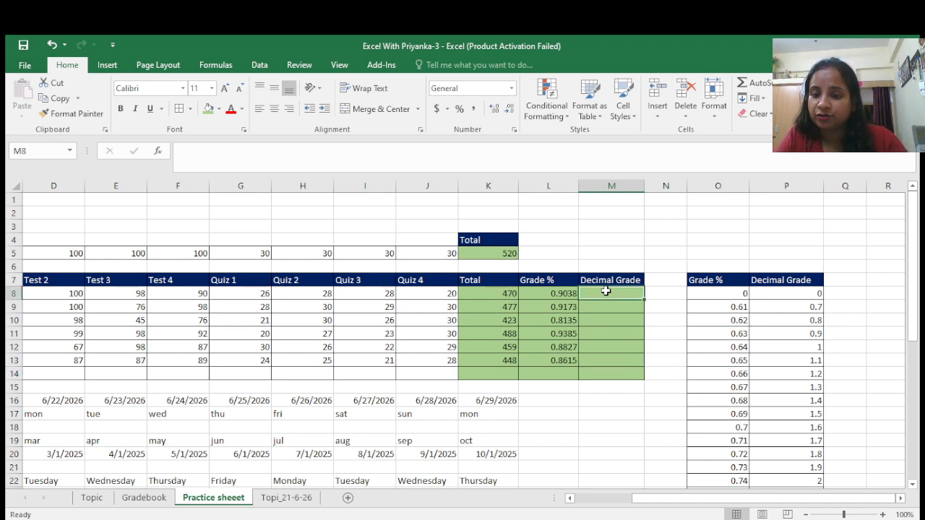
type("=")
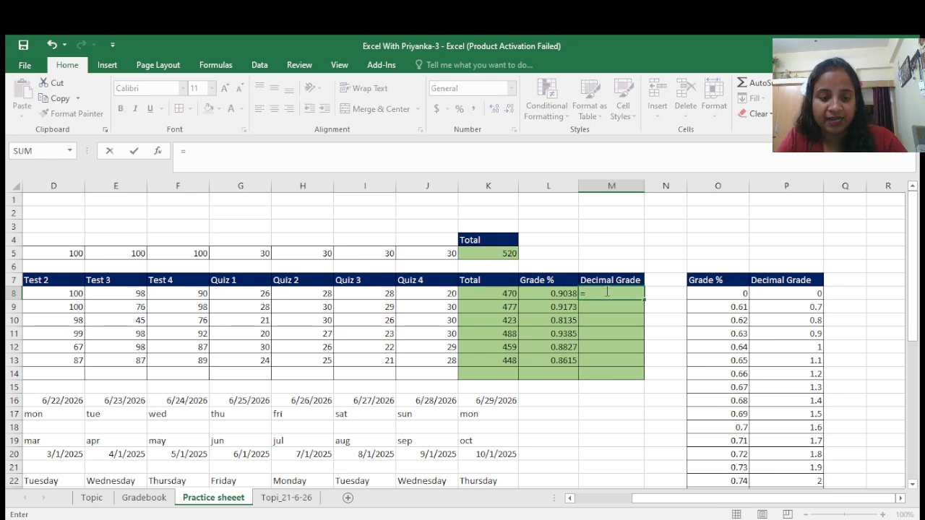
type("v")
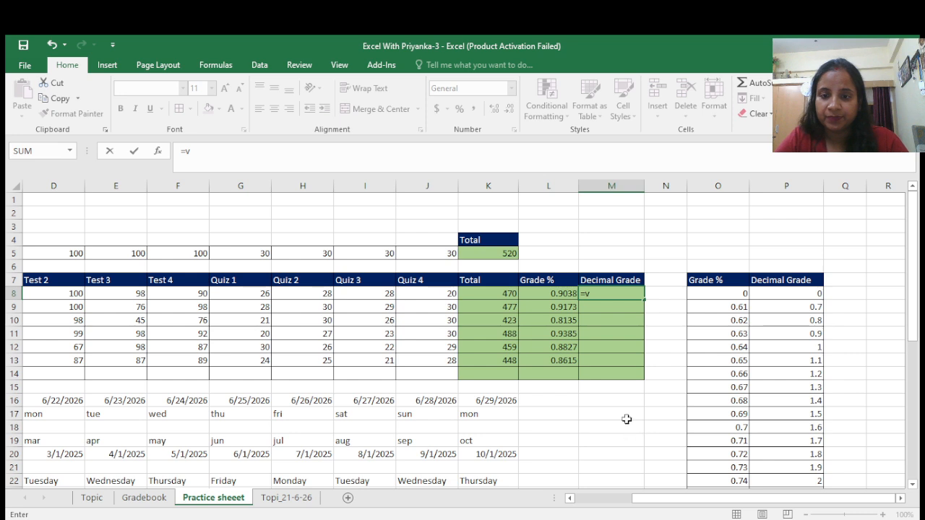
key("Tab")
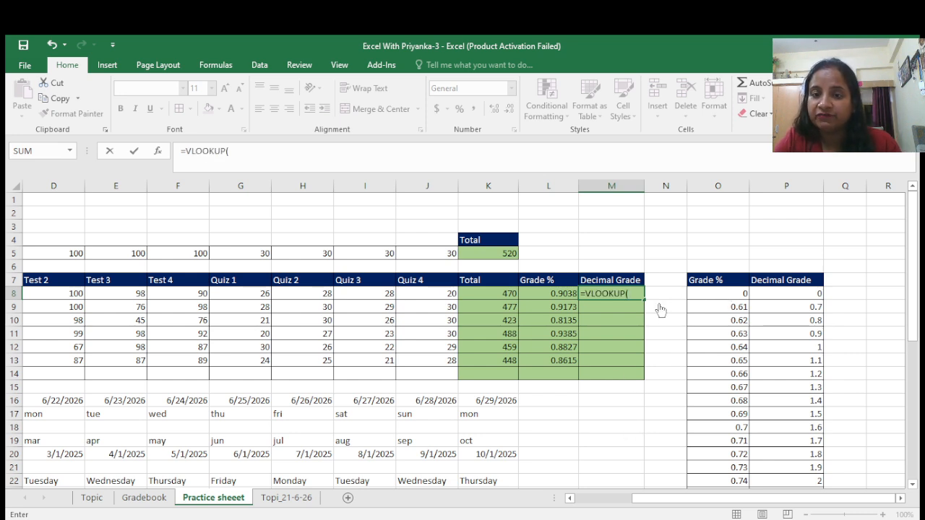
left_click(556, 293)
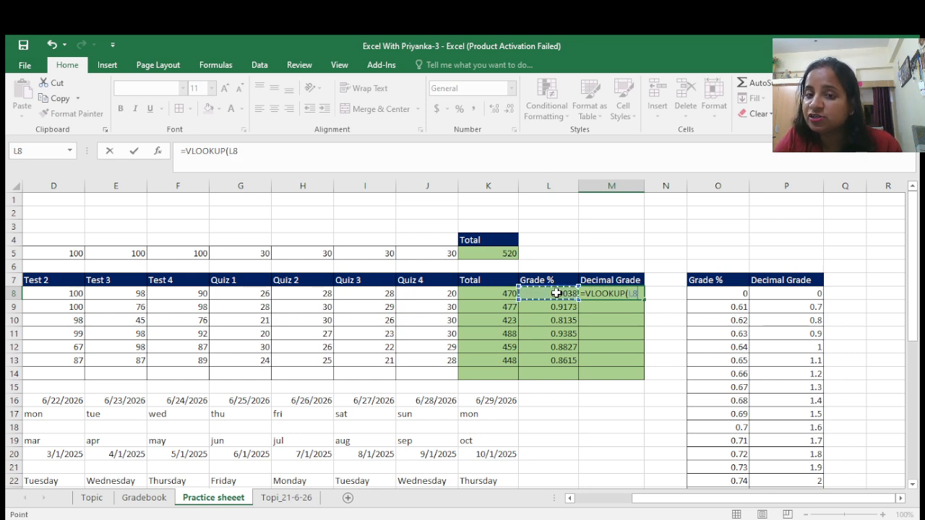
type(",")
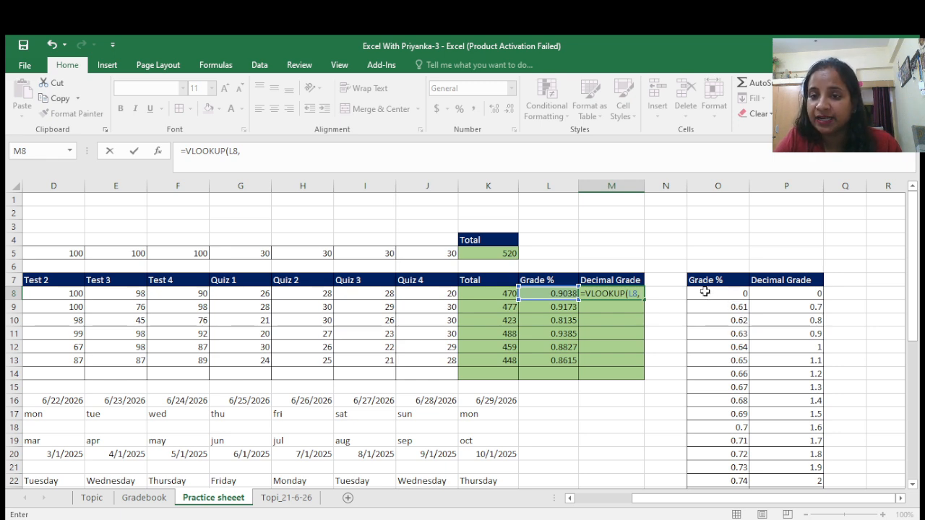
left_click_drag(704, 291, 810, 309)
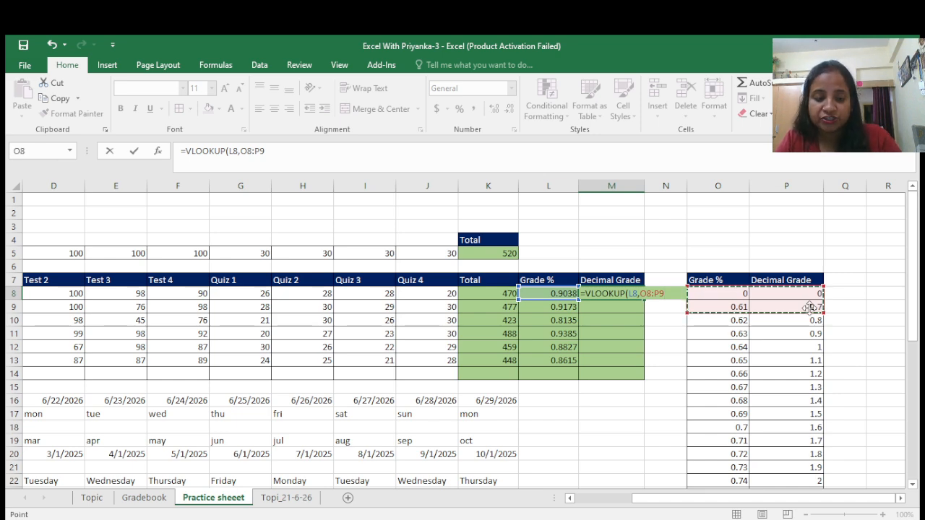
key("ctrl+shift+Down")
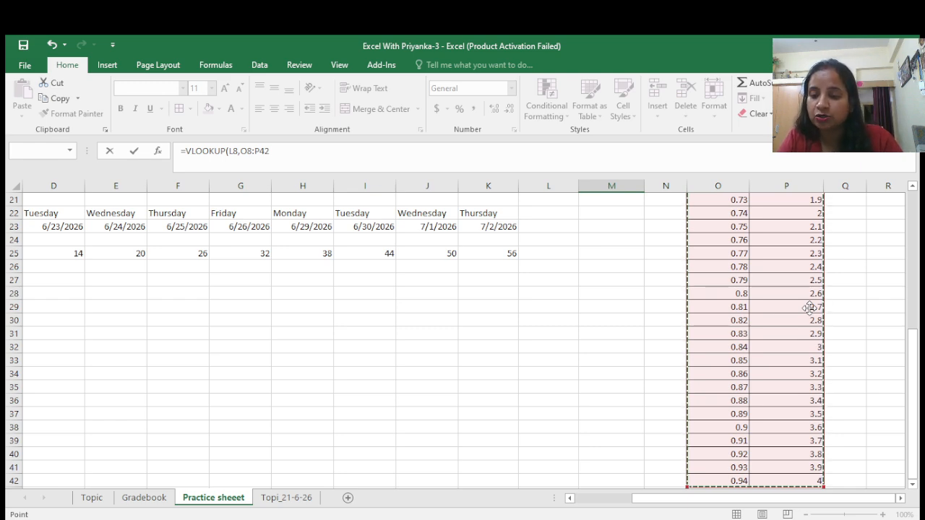
scroll(810, 307, "up", 2)
scroll(810, 308, "up", 4)
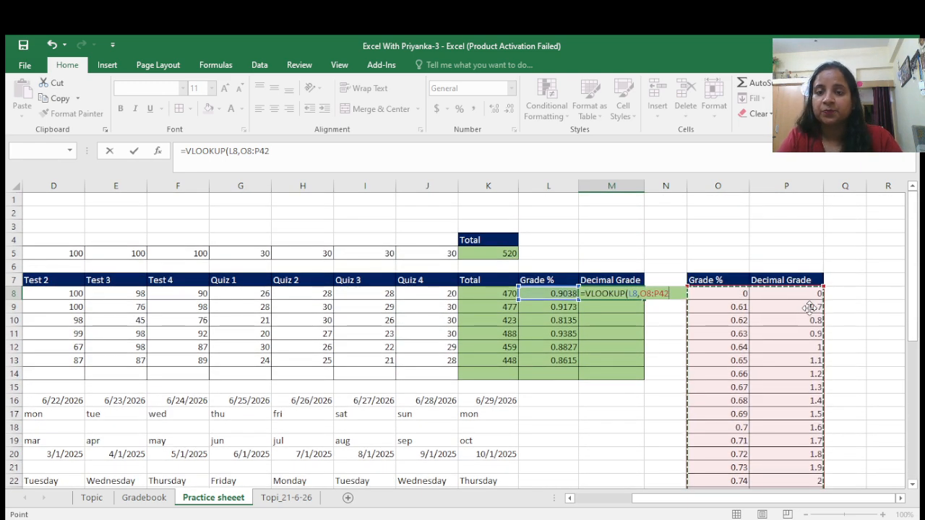
type(",2")
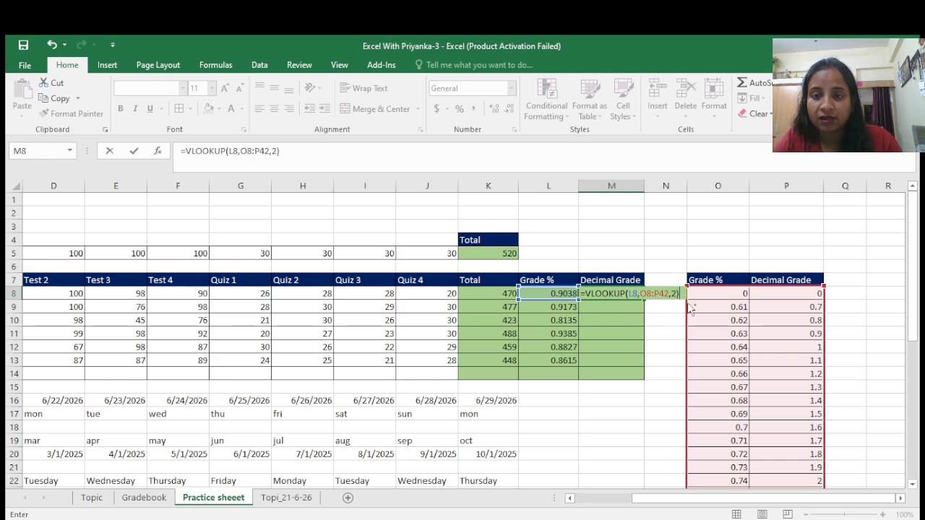
key("ctrl+Return")
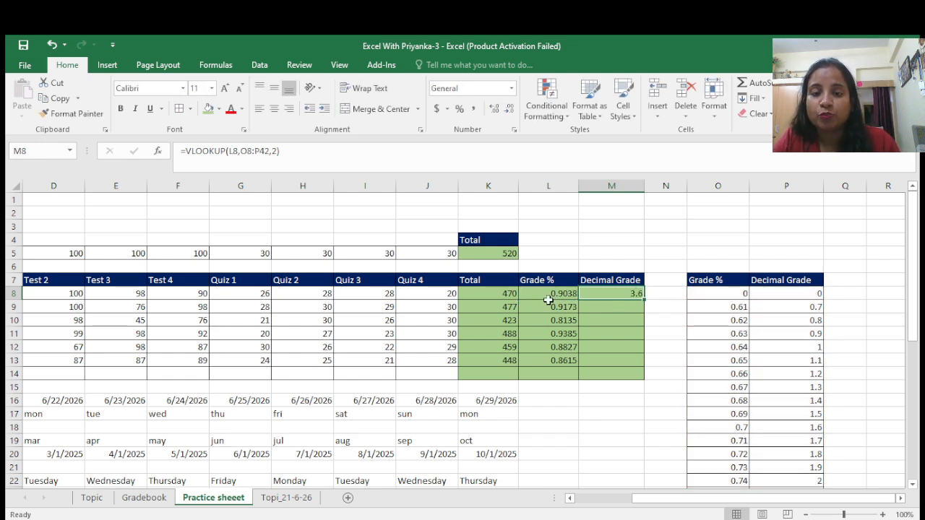
Compare M8 with the lookup table, fill its formula down to M13, and inspect the copied formula in M12.
left_click_drag(917, 280, 920, 411)
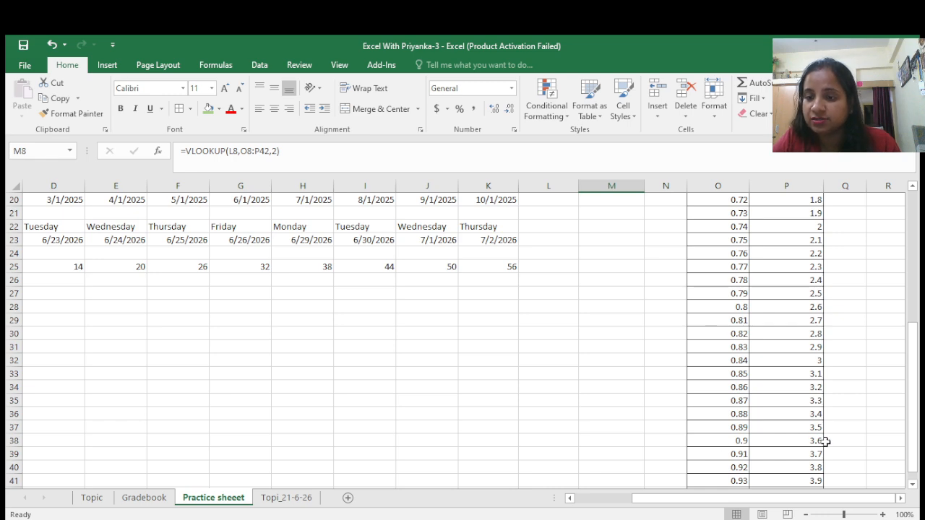
left_click_drag(919, 354, 919, 233)
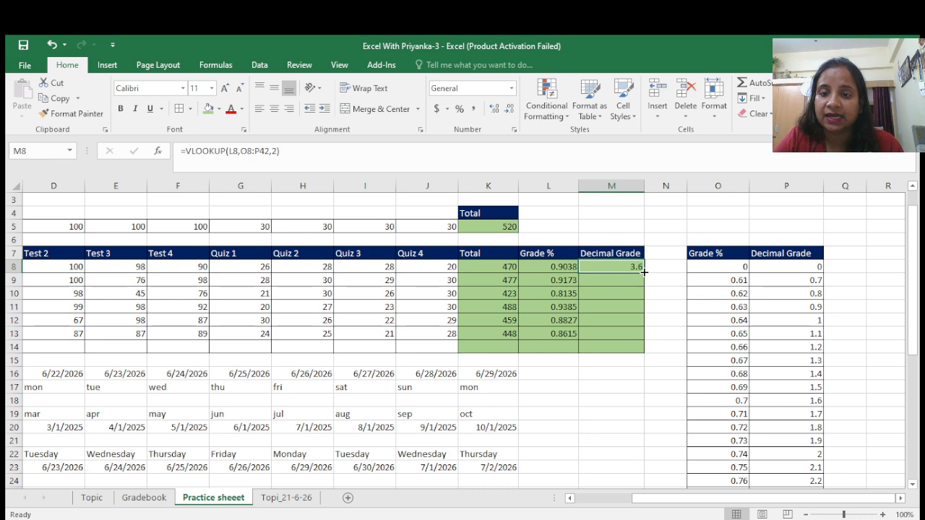
left_click_drag(643, 272, 641, 341)
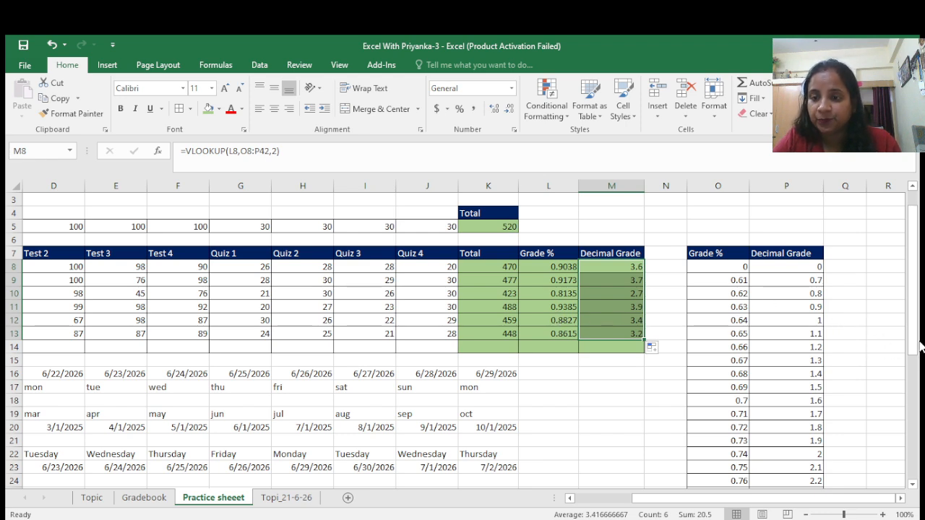
mouse_move(916, 348)
left_mouse_down()
mouse_move(919, 438)
mouse_move(912, 359)
left_mouse_up()
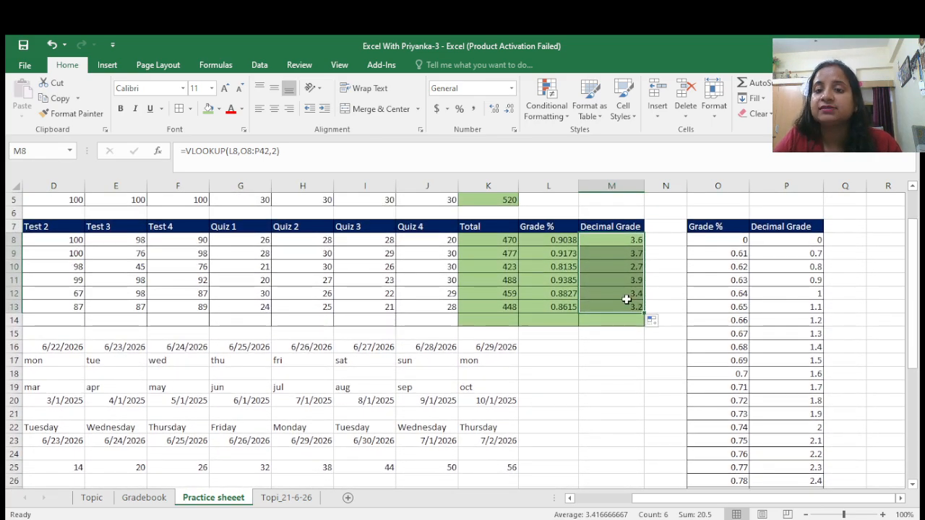
left_click(626, 299)
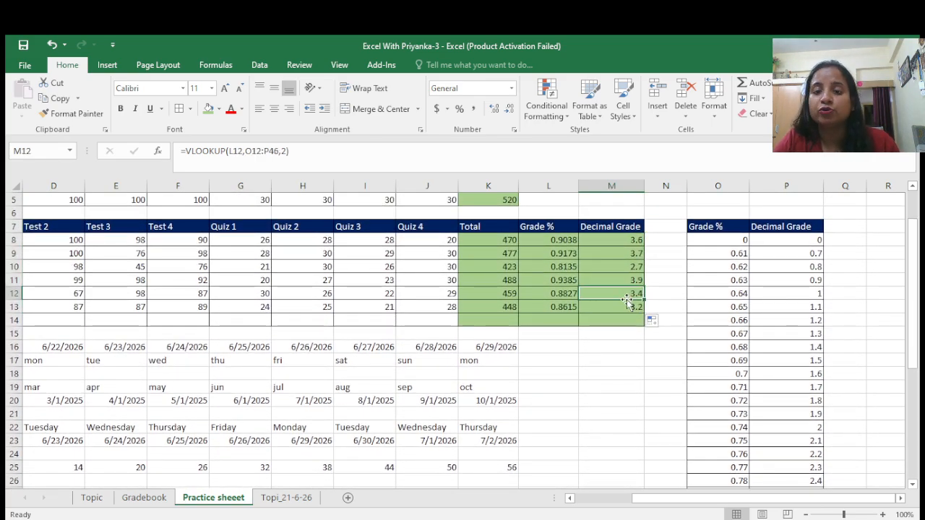
left_click(623, 359)
Enter the label Extra Credit in K1 and the value 5 in K2, above the Total column.
left_click_drag(916, 289, 915, 242)
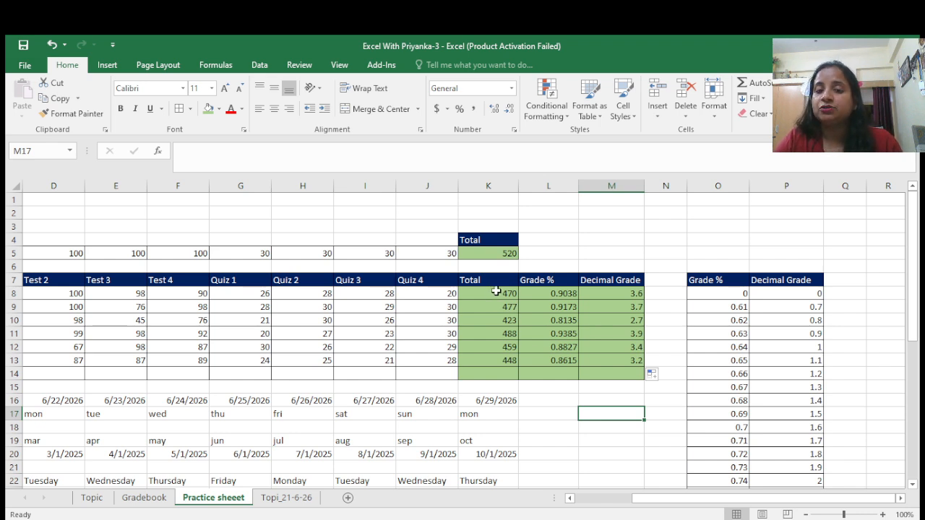
left_click(475, 199)
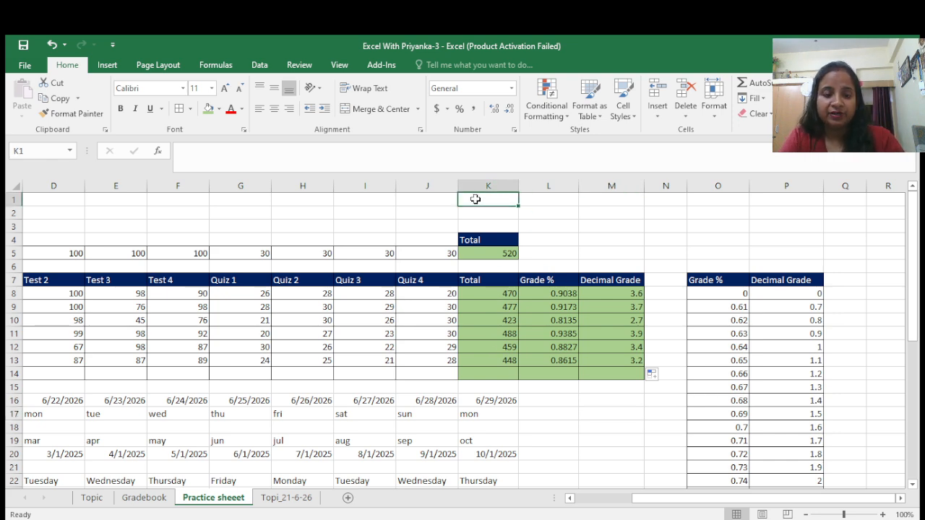
type("Extra")
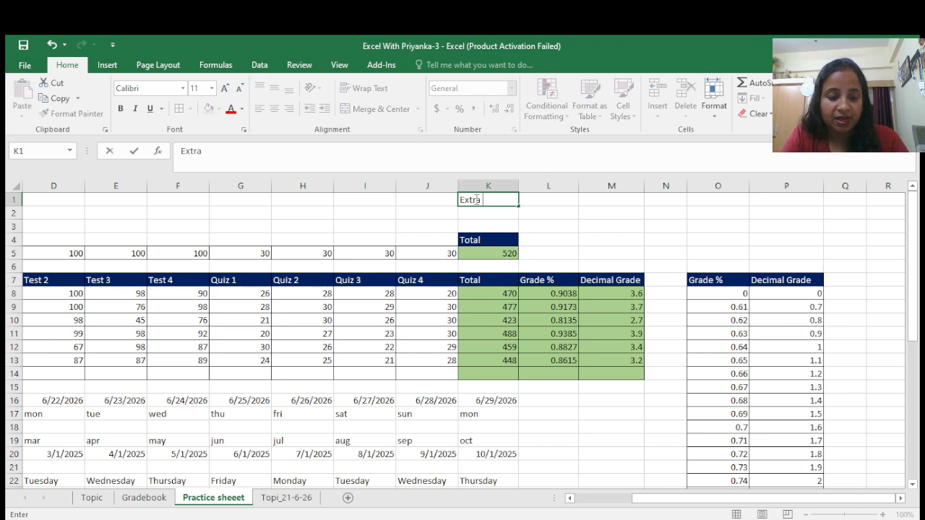
type(" Credit")
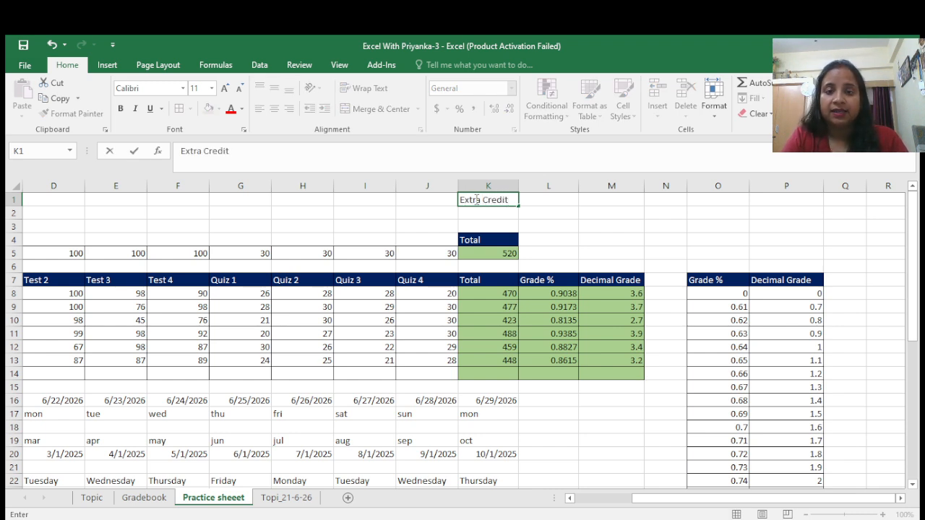
key("ctrl+Return")
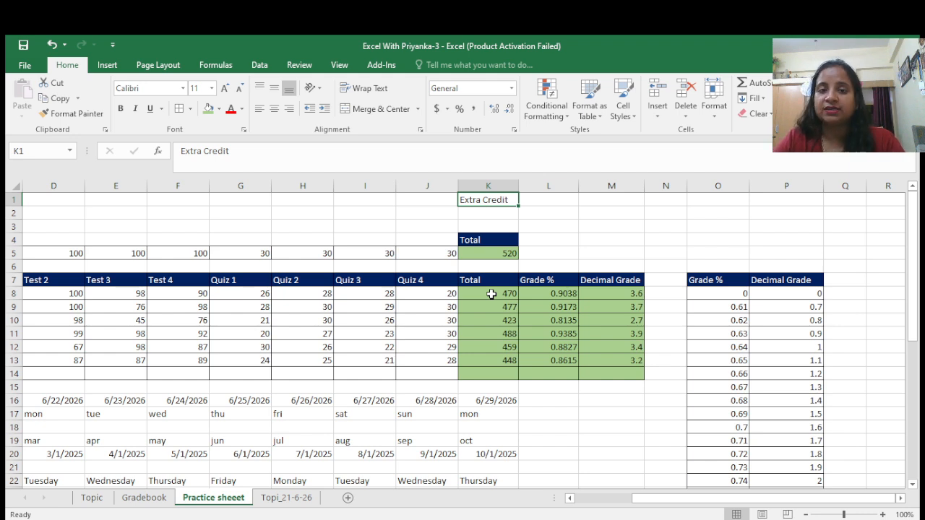
left_click(474, 213)
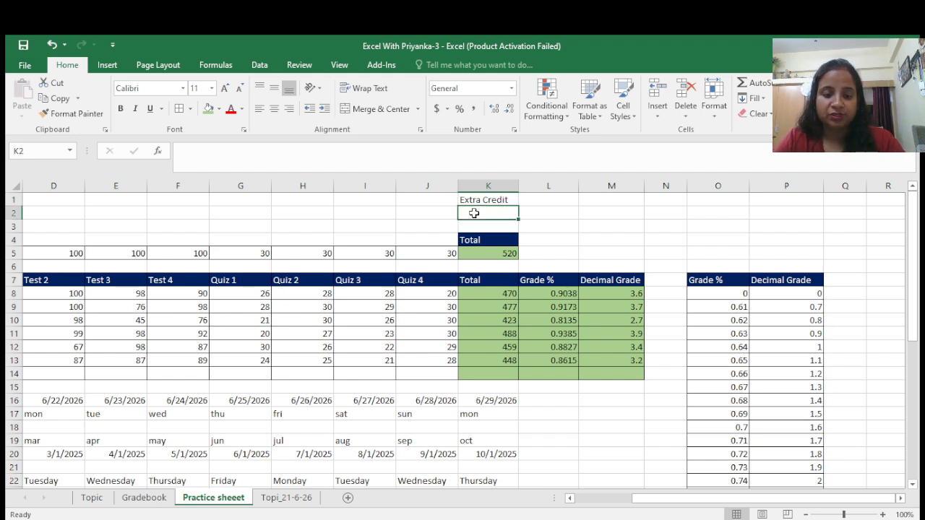
type("5")
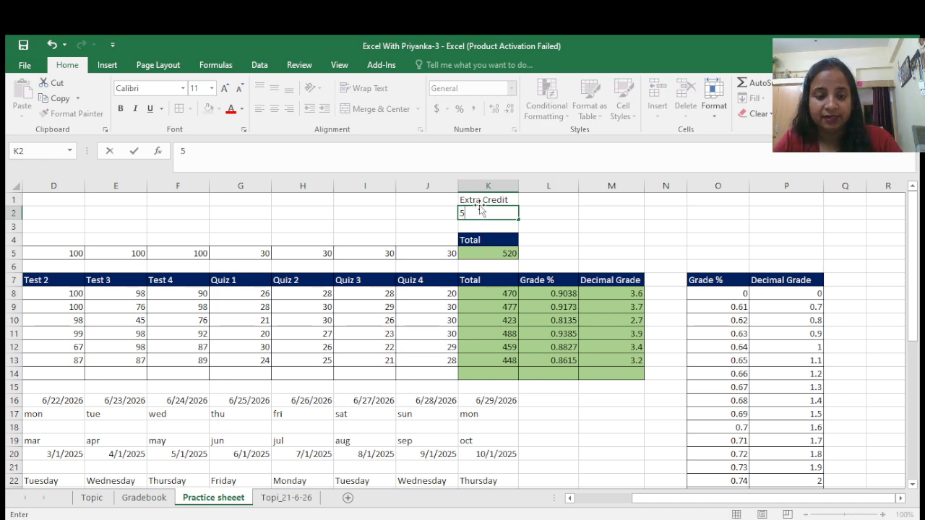
key("Return")
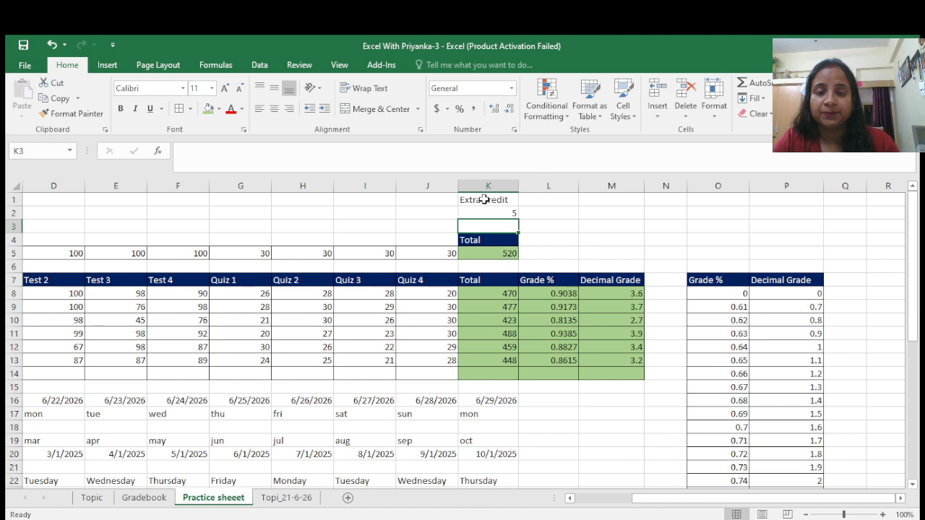
Apply all borders to the Extra Credit label and value cells K1:K2.
left_click(483, 199)
left_click_drag(484, 200, 485, 221)
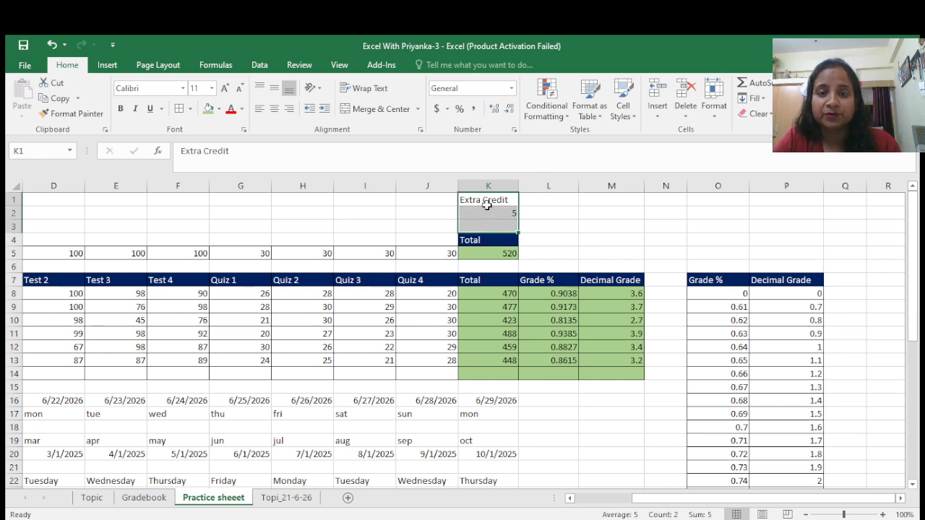
left_click(486, 203)
left_click_drag(484, 201, 483, 213)
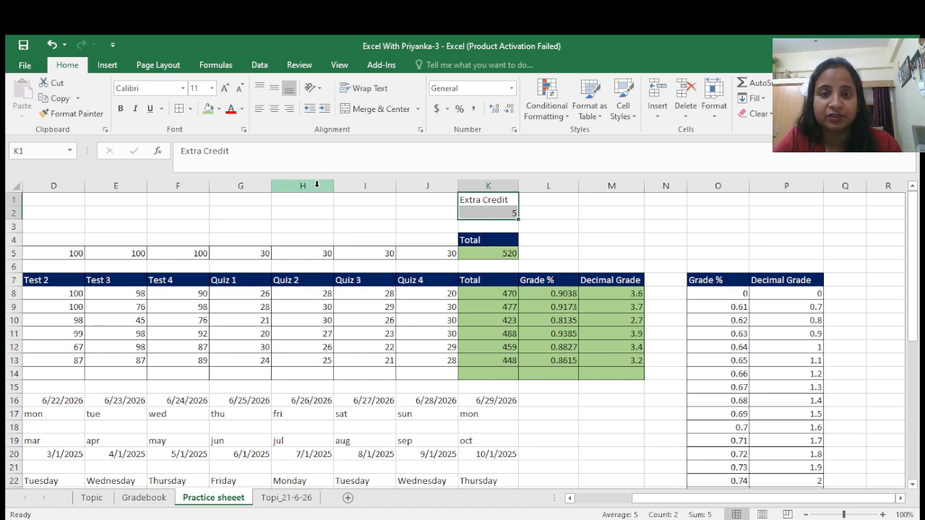
left_click(181, 112)
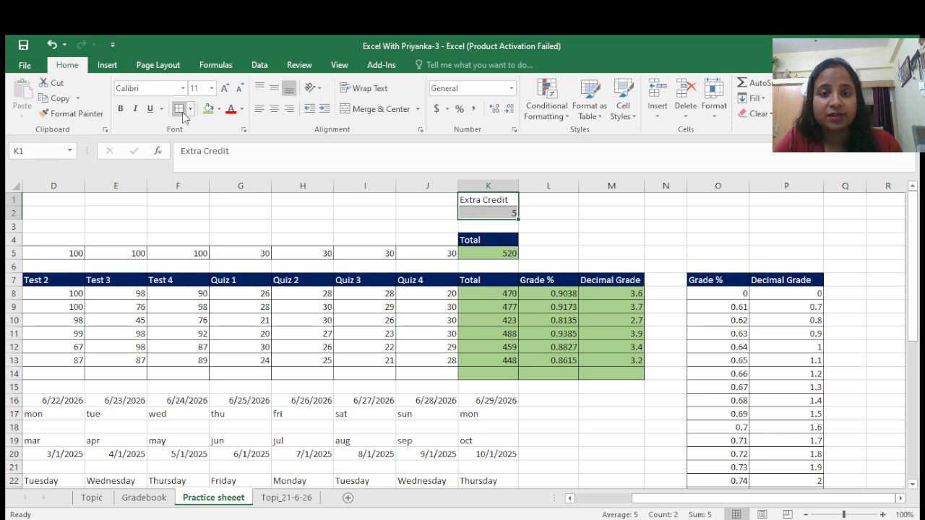
left_click(552, 226)
left_click_drag(477, 201, 478, 210)
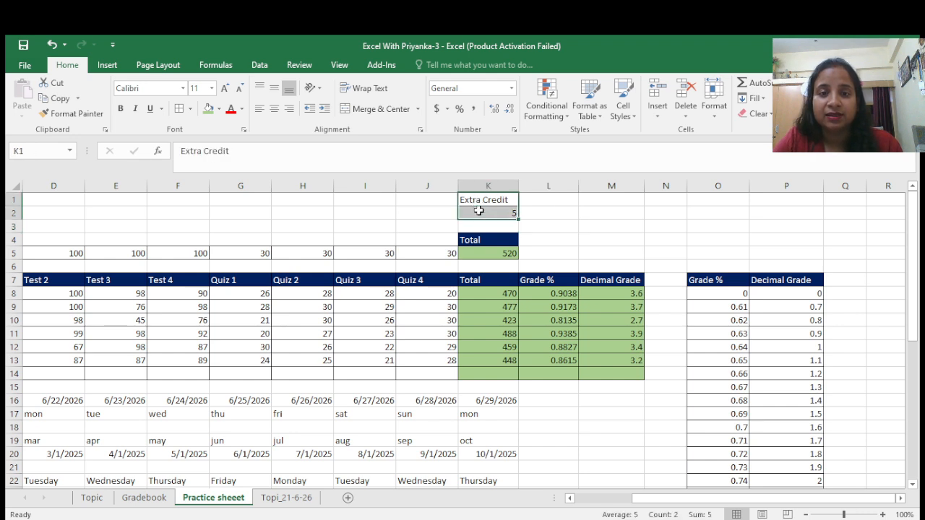
left_click(474, 200)
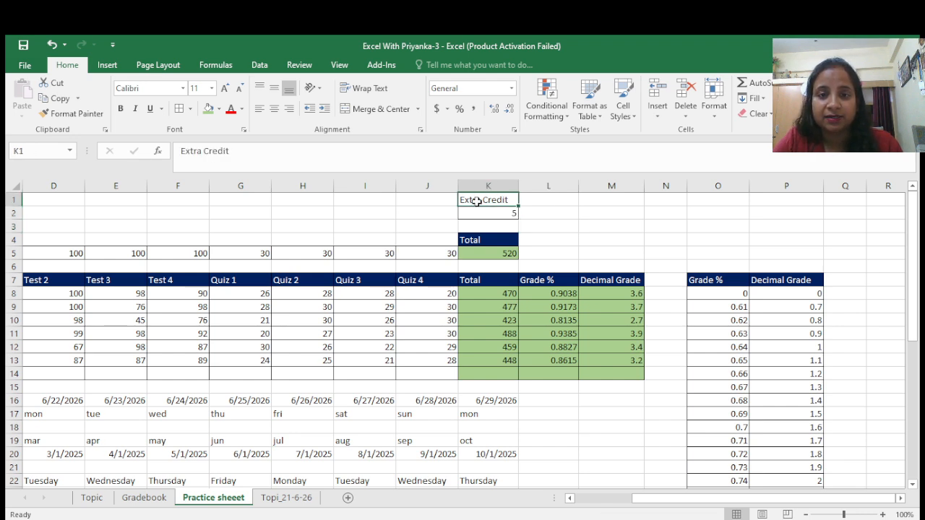
Copy the dark blue header formatting from the Total heading in K7 onto the Extra Credit label in K1 with Format Painter.
left_click(489, 287)
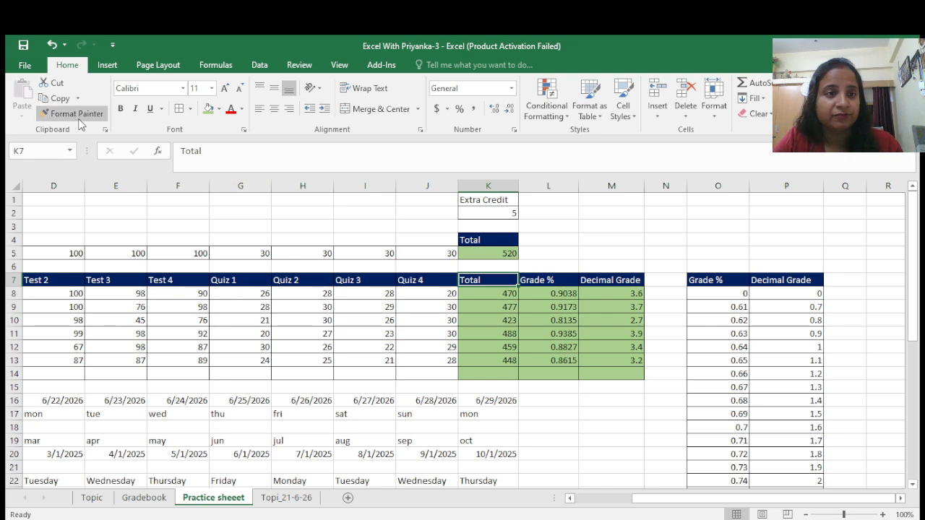
left_click(78, 116)
left_click(488, 201)
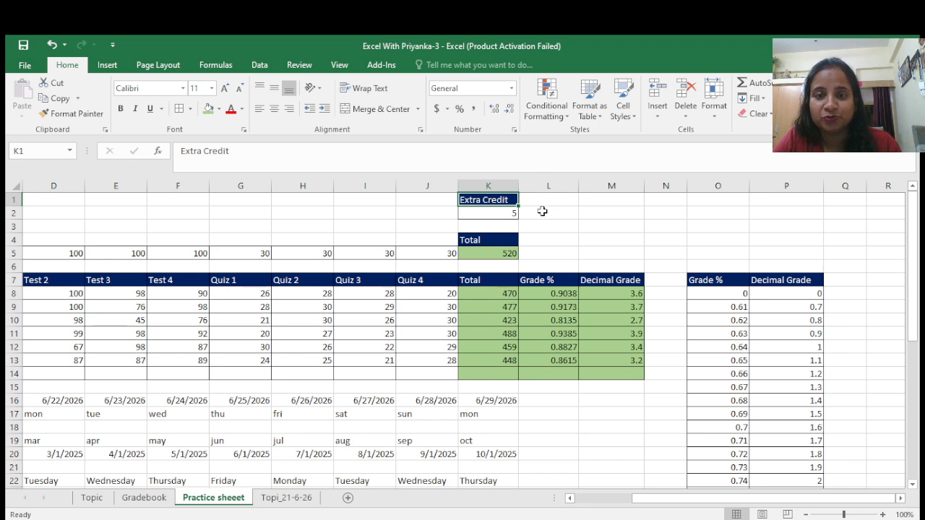
left_click(542, 211)
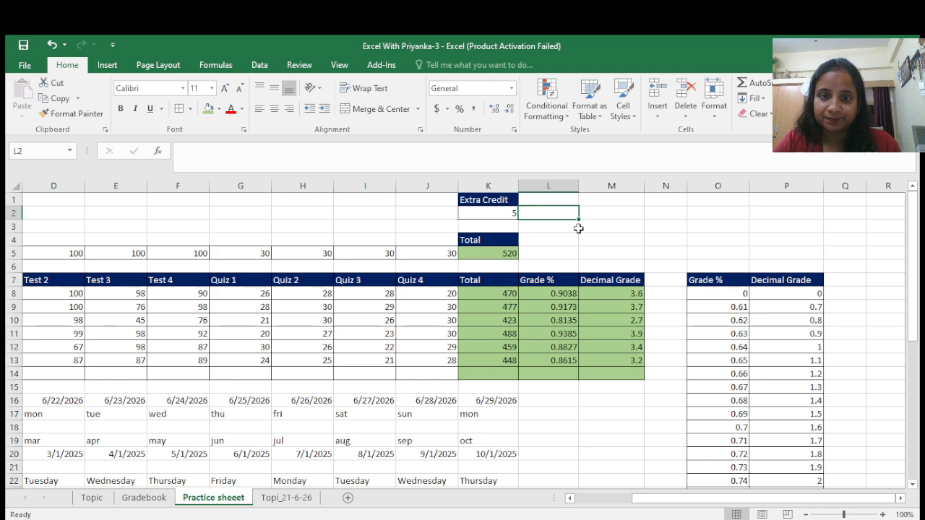
Change the first total in K8 to =SUM(C8:J8)+$K$2 and fill the formula down to K13.
left_click(493, 293)
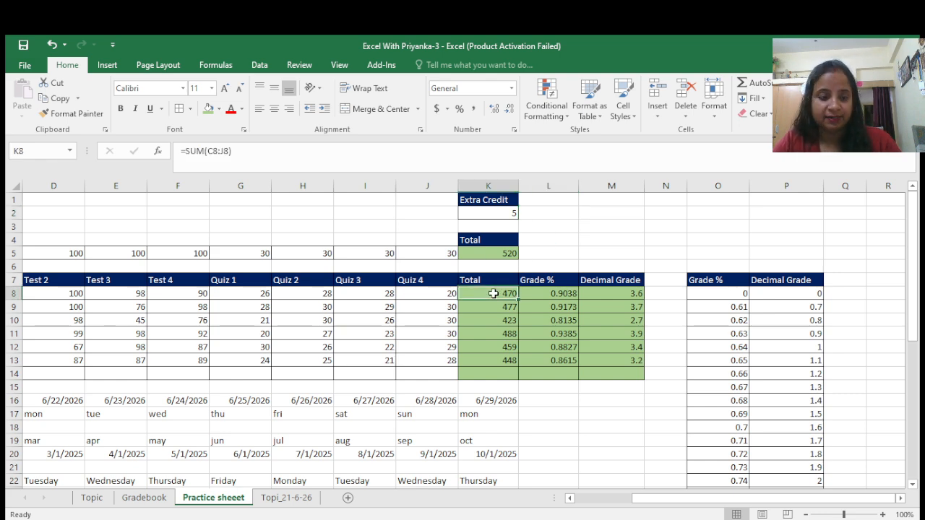
double_click(494, 293)
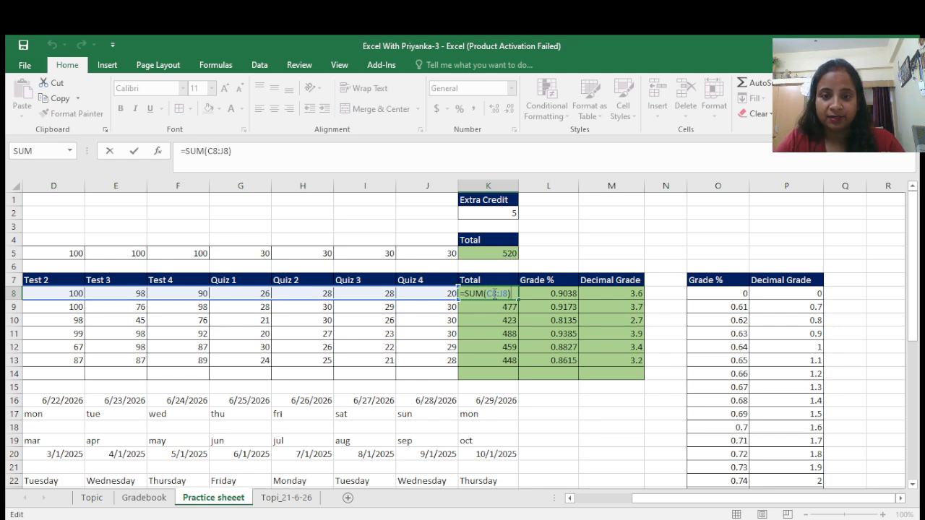
type("+")
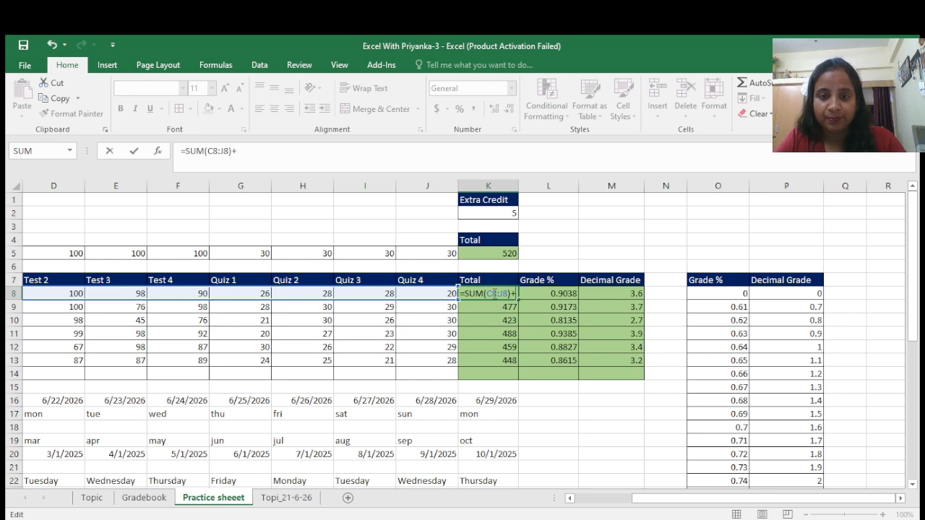
left_click(503, 214)
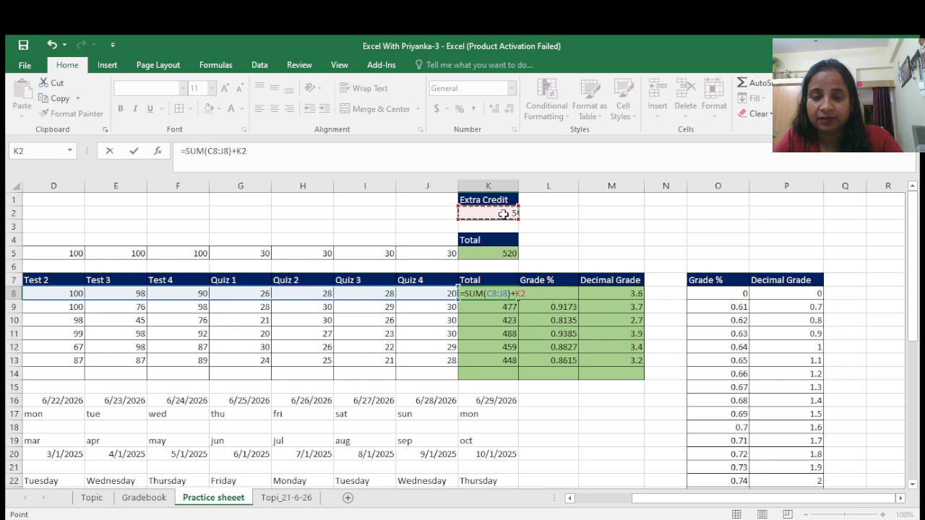
key("F4")
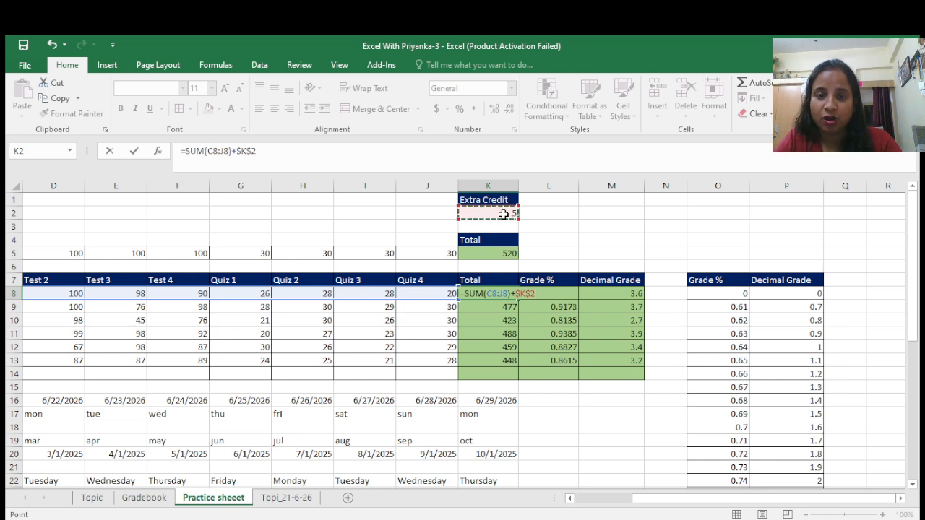
key("ctrl+Return")
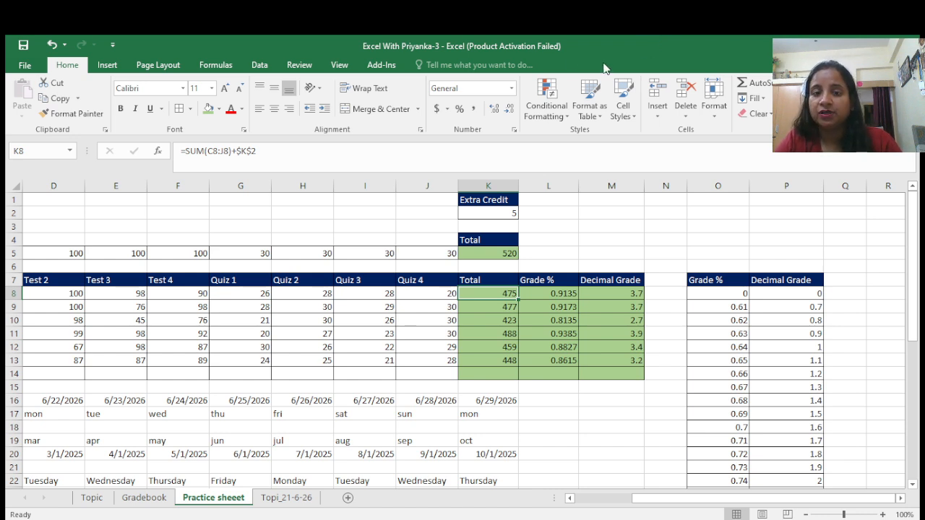
left_click_drag(520, 300, 512, 362)
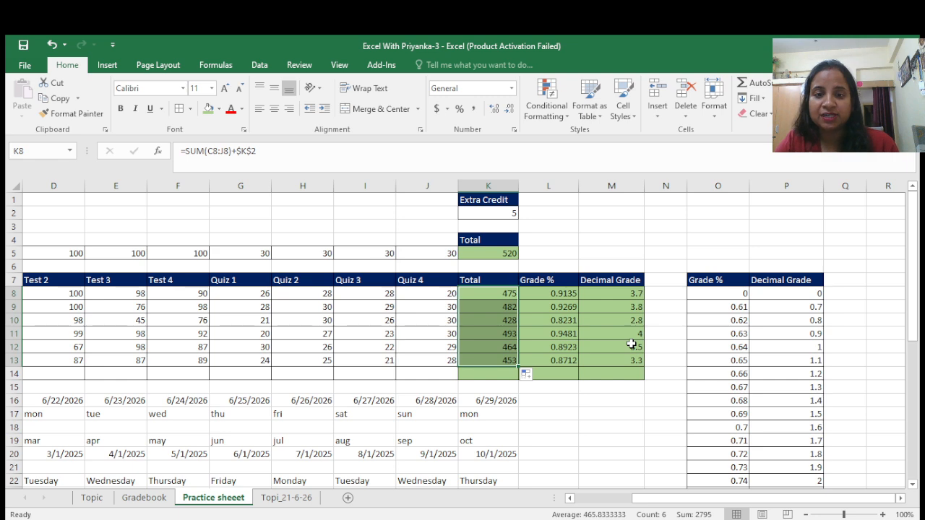
left_click(645, 399)
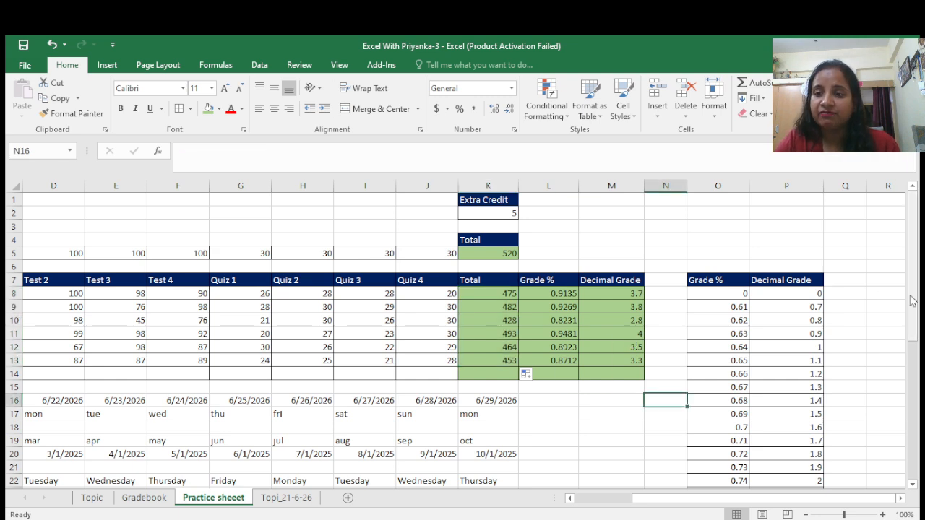
Inspect the Grade % formula in L8 and review the weekday date series in D23:K23 below the gradebook.
left_click(542, 292)
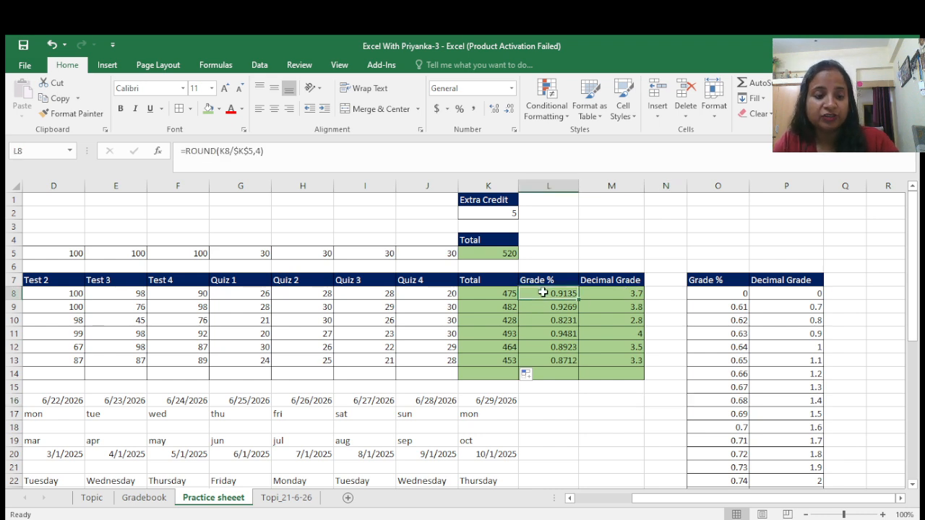
double_click(543, 293)
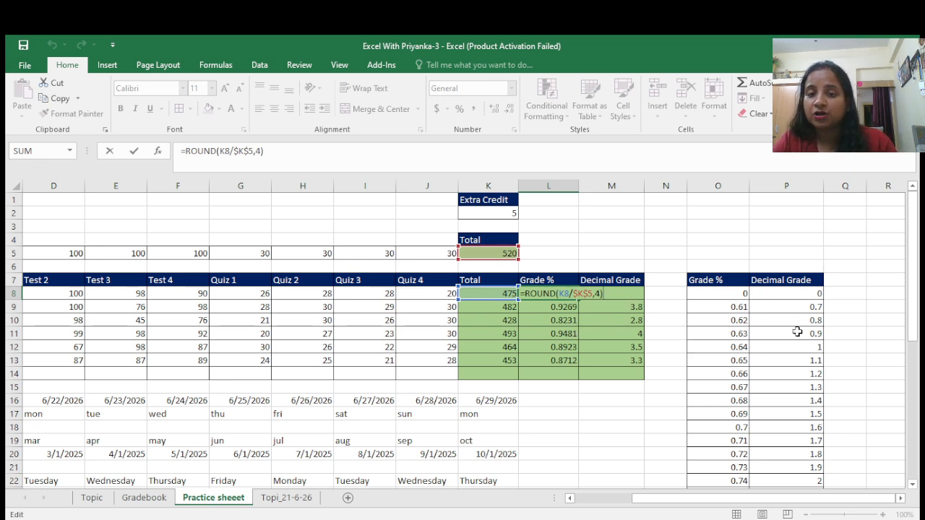
left_click(655, 400)
left_click_drag(912, 283, 905, 352)
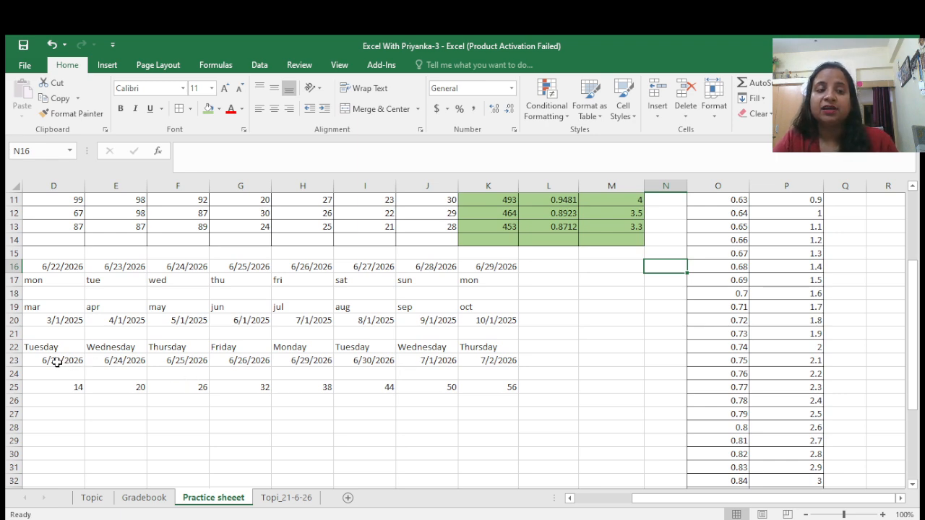
left_click_drag(56, 361, 511, 360)
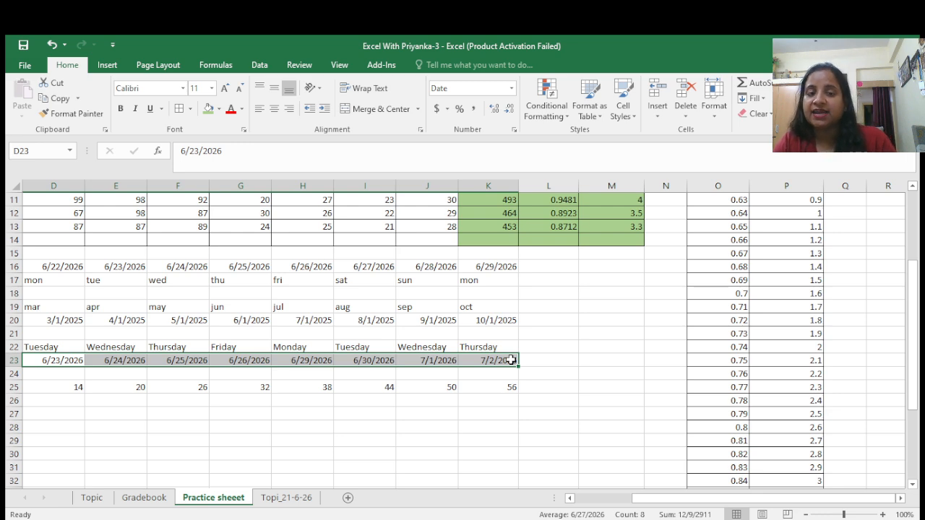
left_click(552, 334)
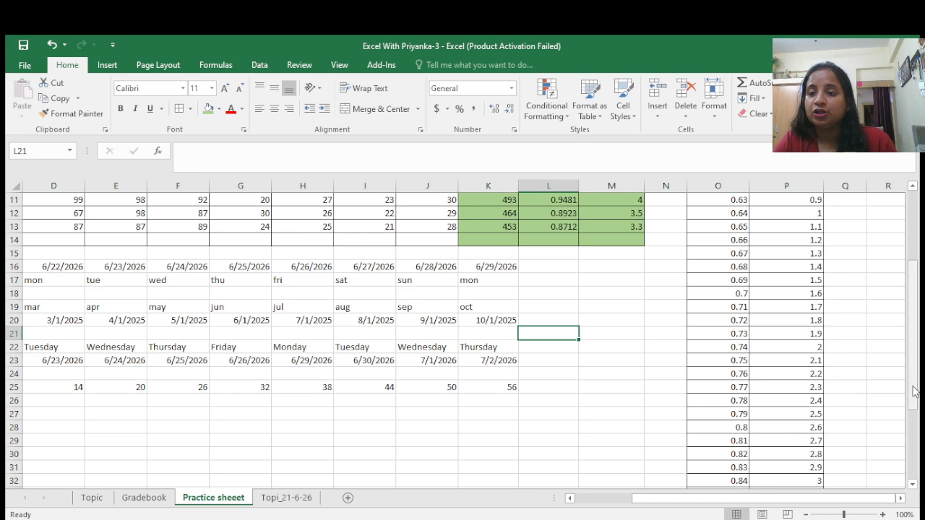
left_click_drag(913, 391, 913, 308)
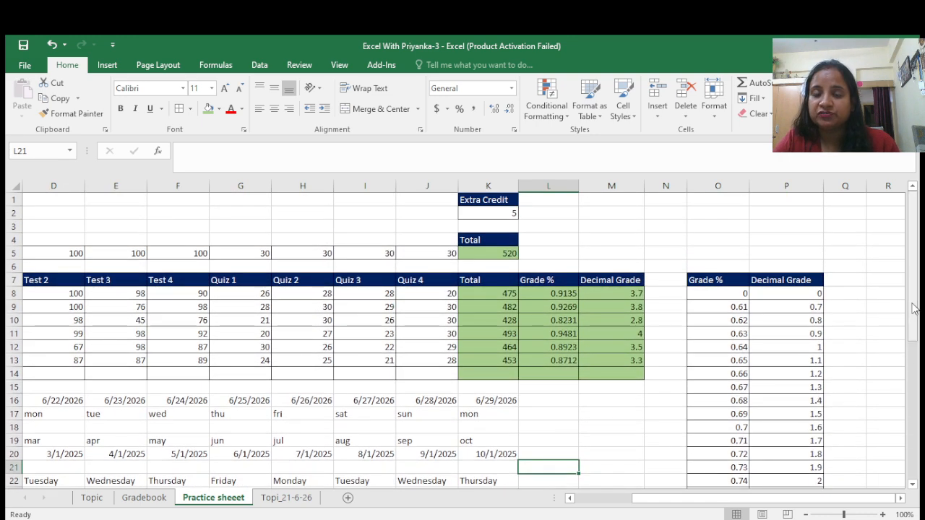